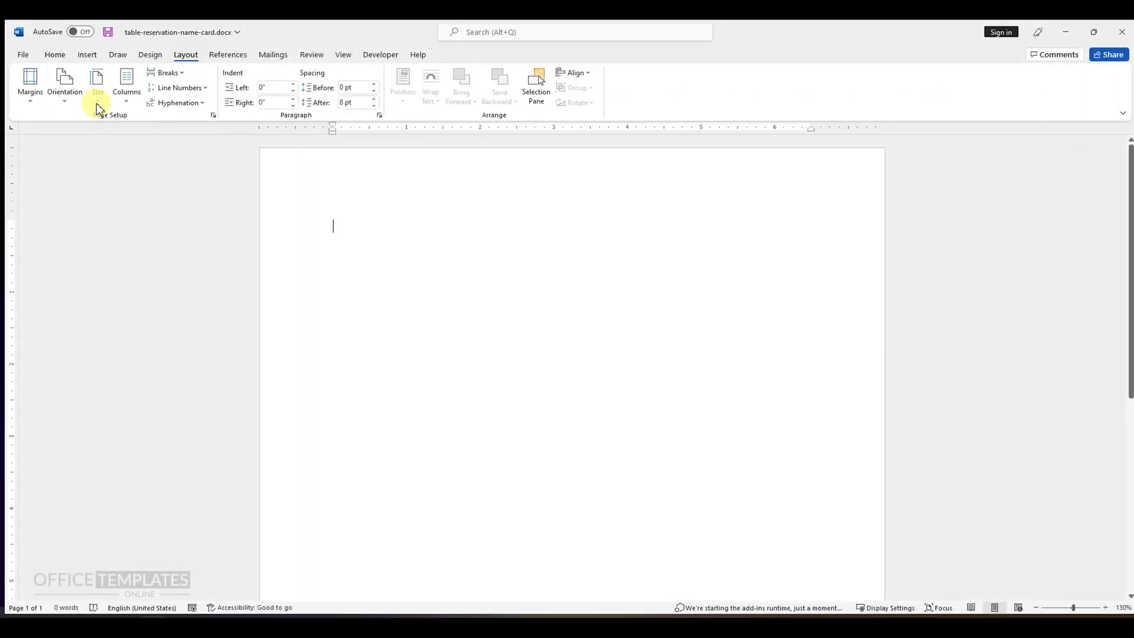
- Open the Layout tab's Size list of paper sizes for the blank document
{"action": "left_click", "coordinate": [98, 88]}
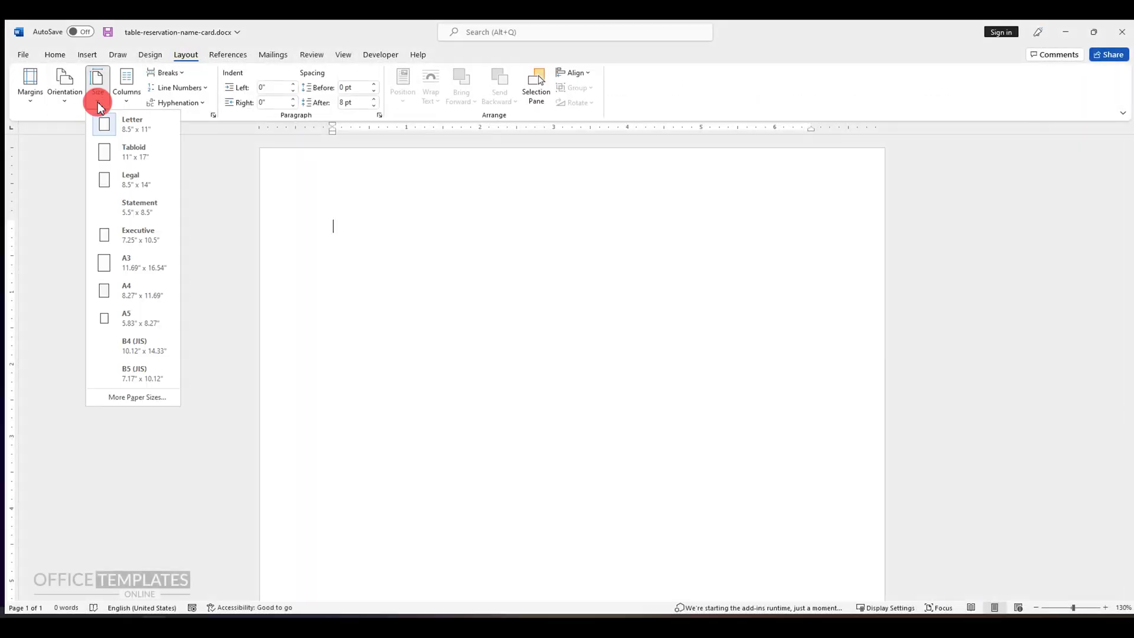
- In More Paper Sizes, set a custom paper width of 4 inches, with 3.5-inch height
{"action": "left_click", "coordinate": [120, 396]}
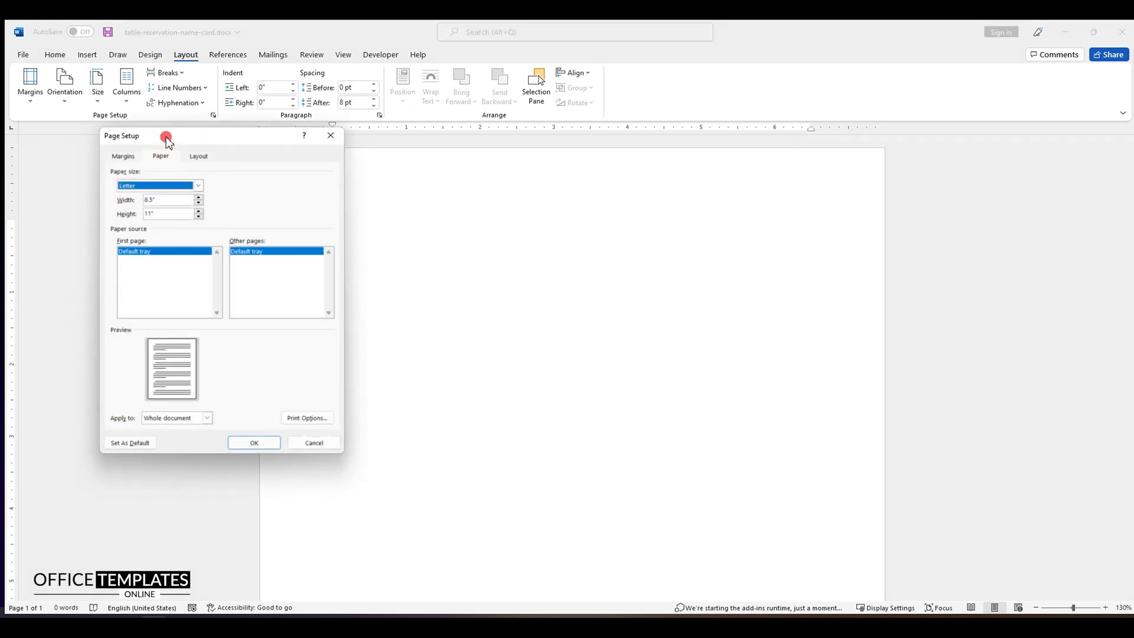
{"action": "left_click_drag", "start_coordinate": [165, 140], "coordinate": [301, 155]}
{"action": "left_click_drag", "start_coordinate": [299, 215], "coordinate": [256, 214]}
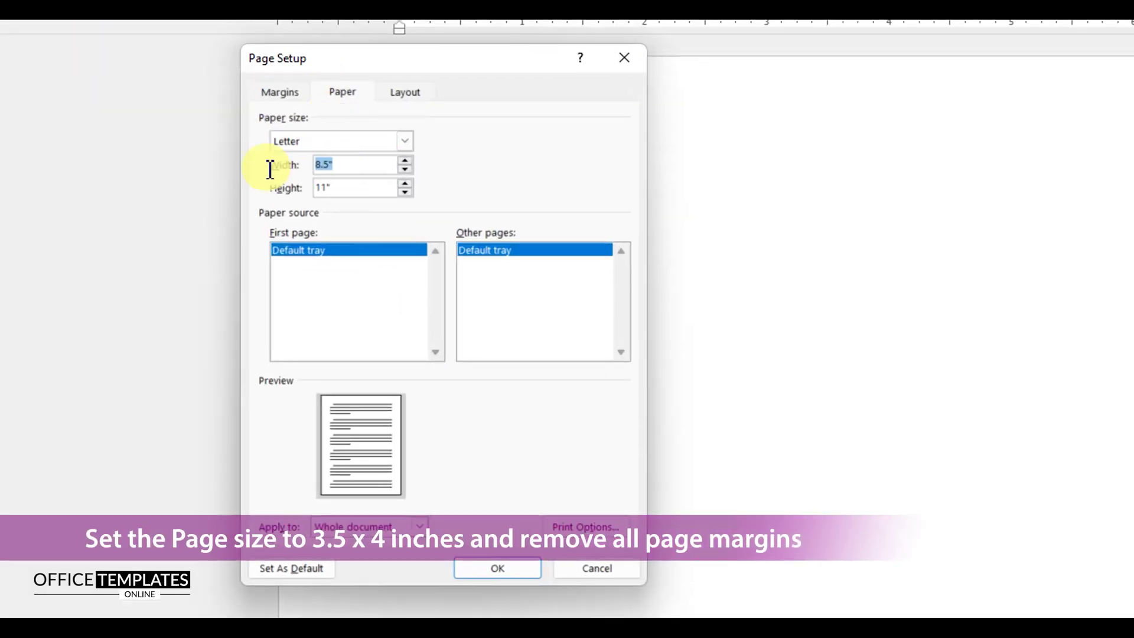
{"action": "type", "text": "4"}
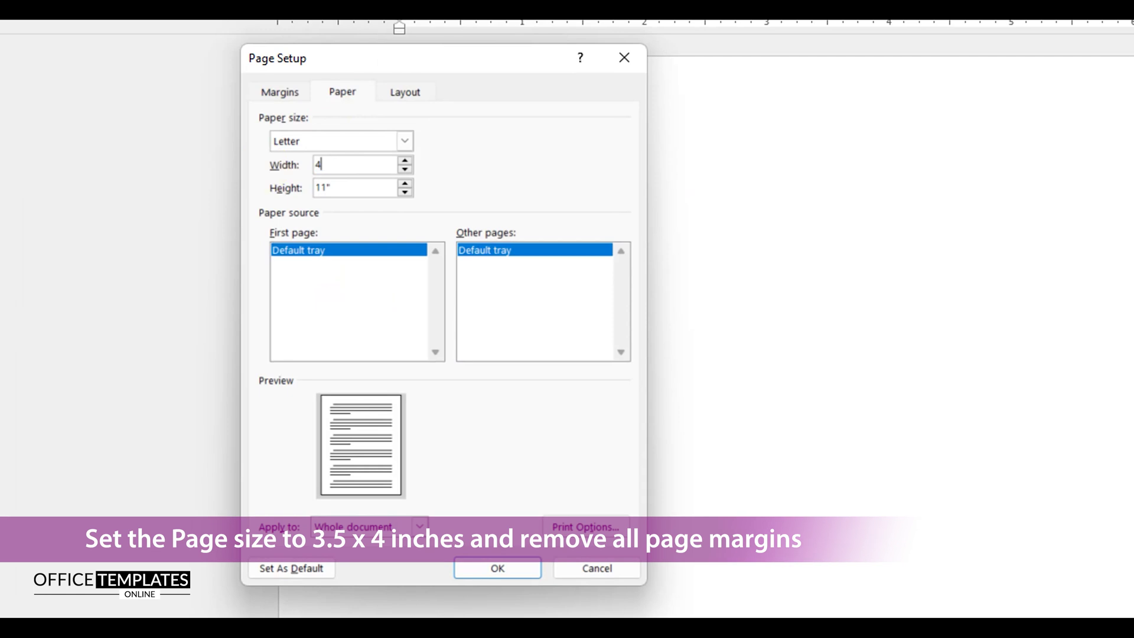
{"action": "key", "text": "Tab"}
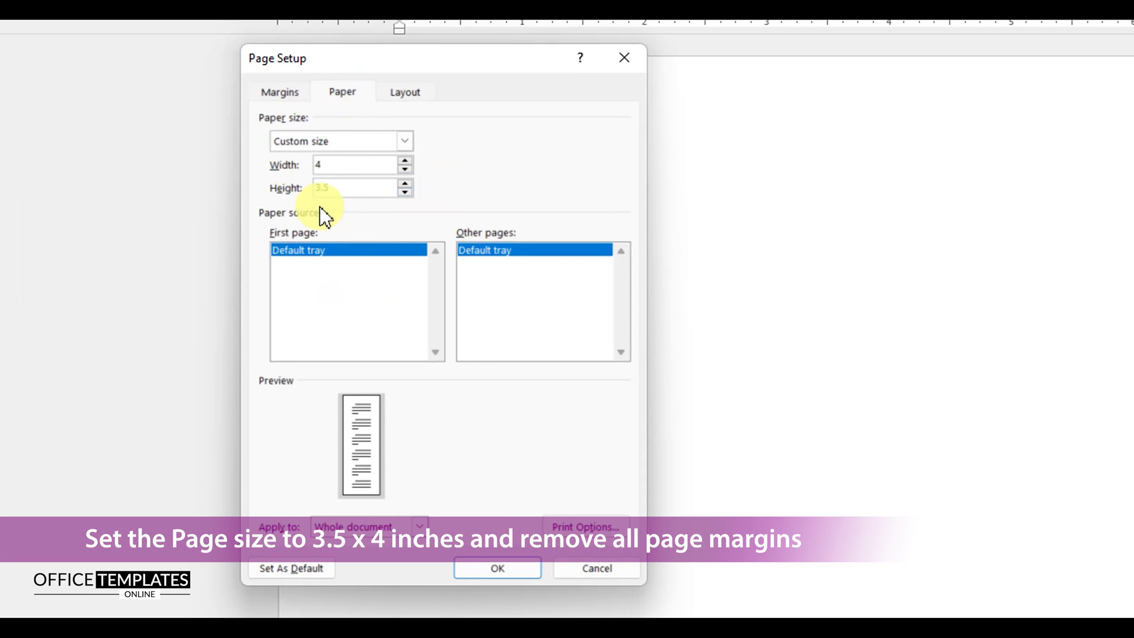
- Set the top, bottom, right and left margins to 0 and apply the page setup
{"action": "left_click", "coordinate": [279, 95]}
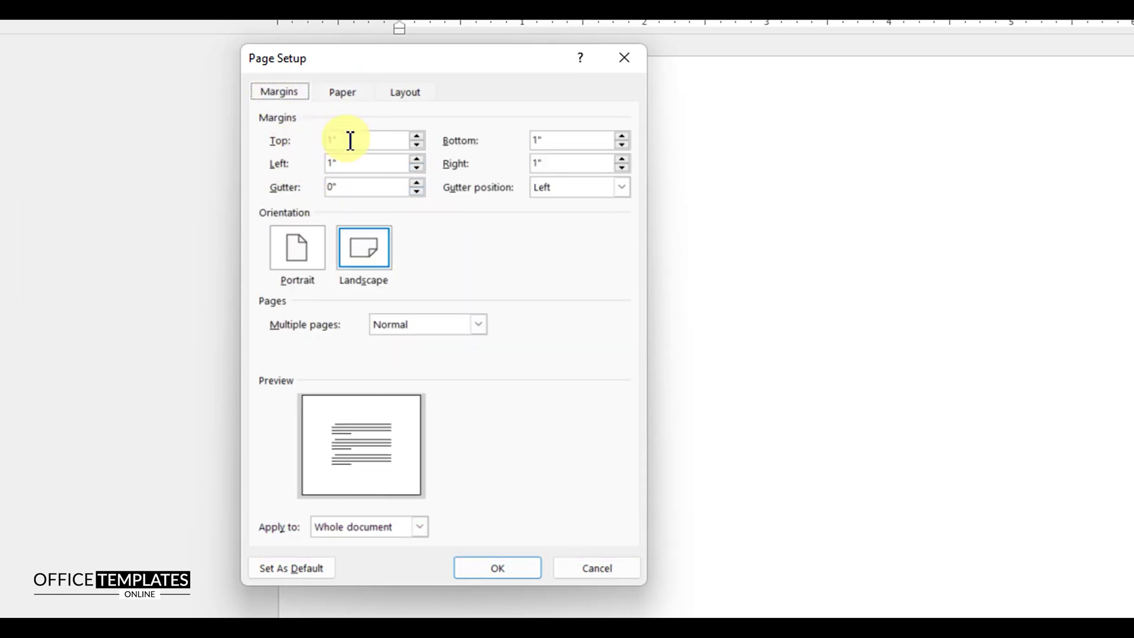
{"action": "left_click_drag", "start_coordinate": [351, 140], "coordinate": [319, 142]}
{"action": "type", "text": "0"}
{"action": "key", "text": "Tab"}
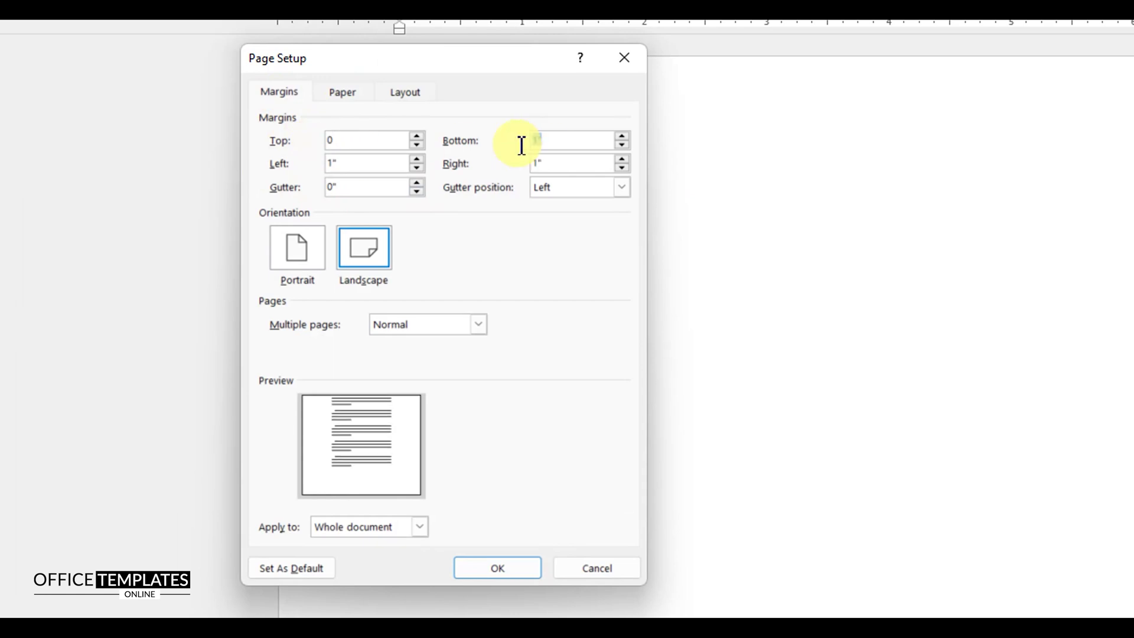
{"action": "type", "text": "0"}
{"action": "key", "text": "Tab"}
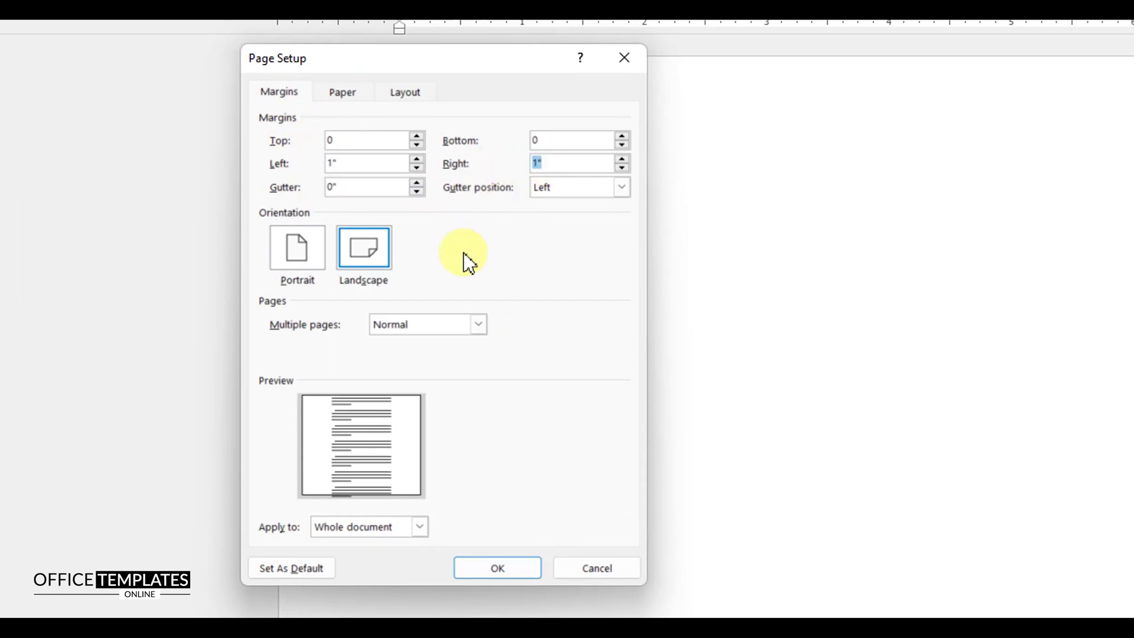
{"action": "type", "text": "0"}
{"action": "key", "text": "shift+Tab"}
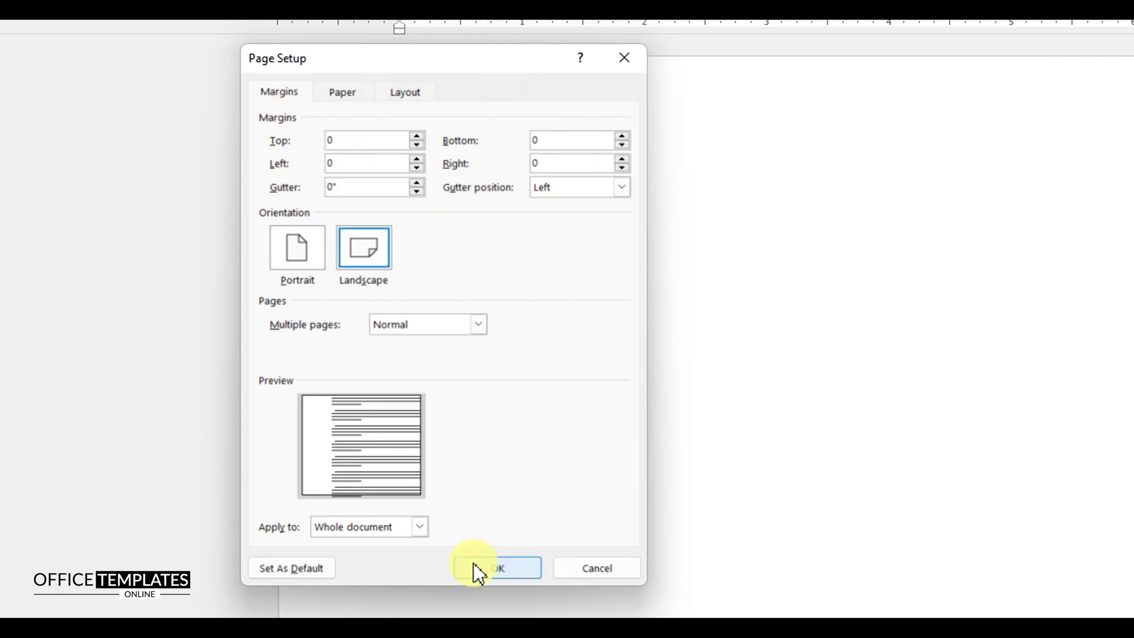
{"action": "left_click", "coordinate": [495, 570]}
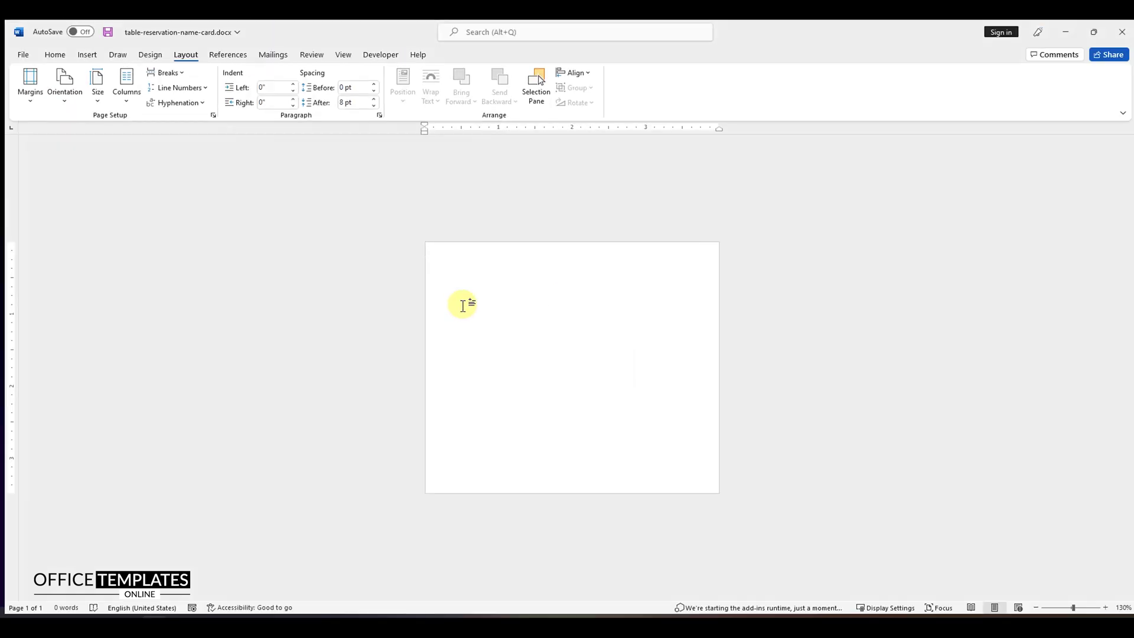
- Draw a straight horizontal line across the page middle with a light grey outline
{"action": "scroll", "coordinate": [506, 309], "scroll_direction": "up", "scroll_amount": 6}
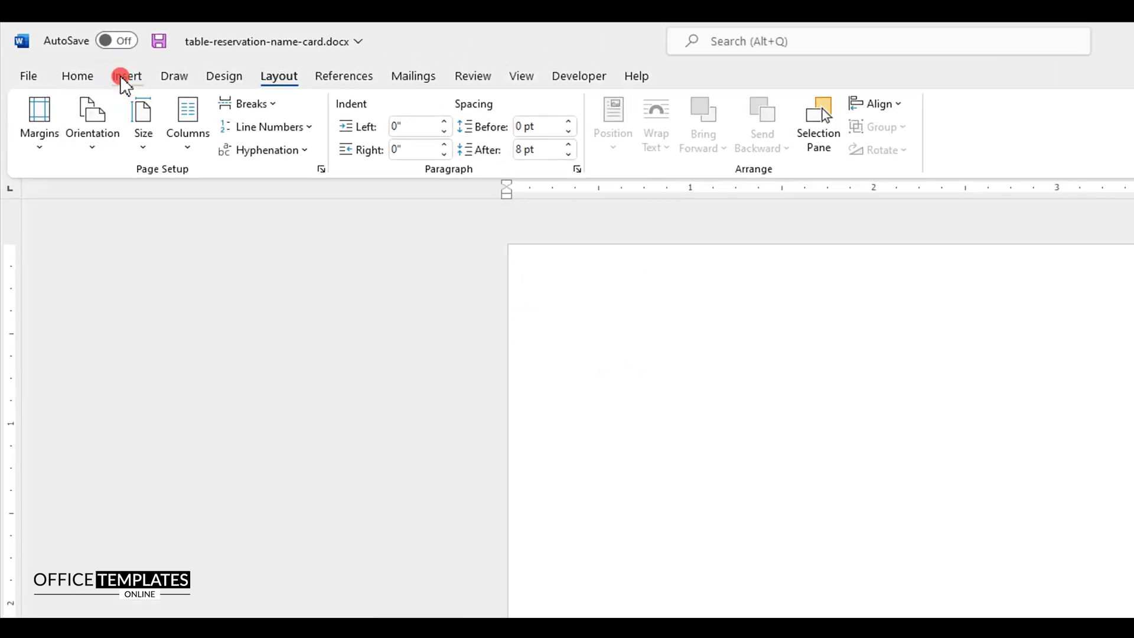
{"action": "left_click", "coordinate": [119, 75]}
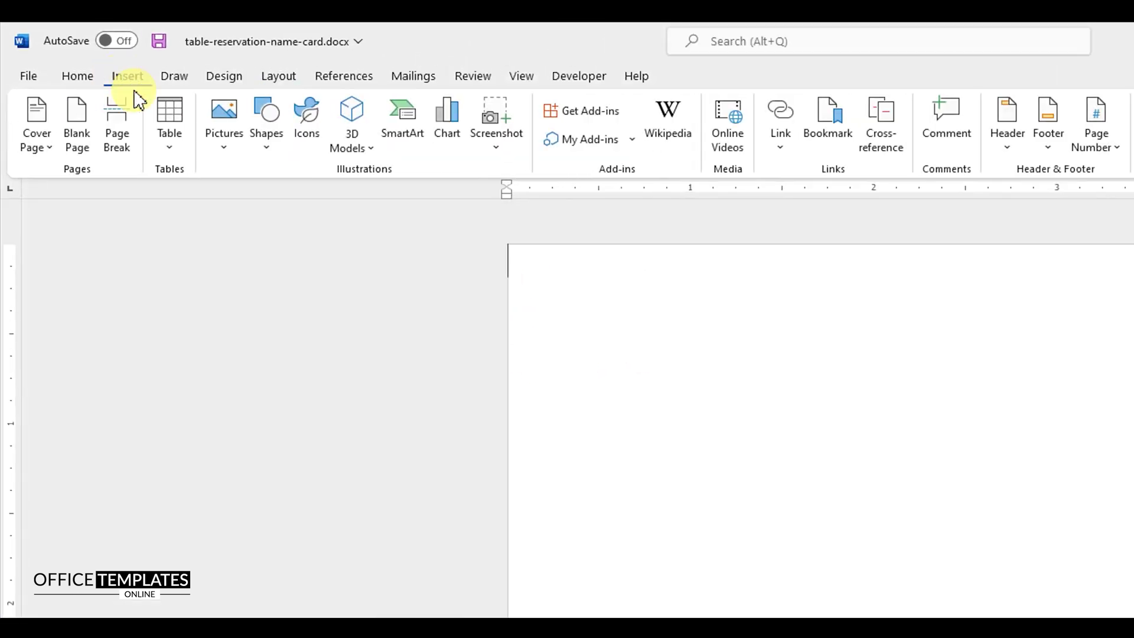
{"action": "left_click", "coordinate": [264, 142]}
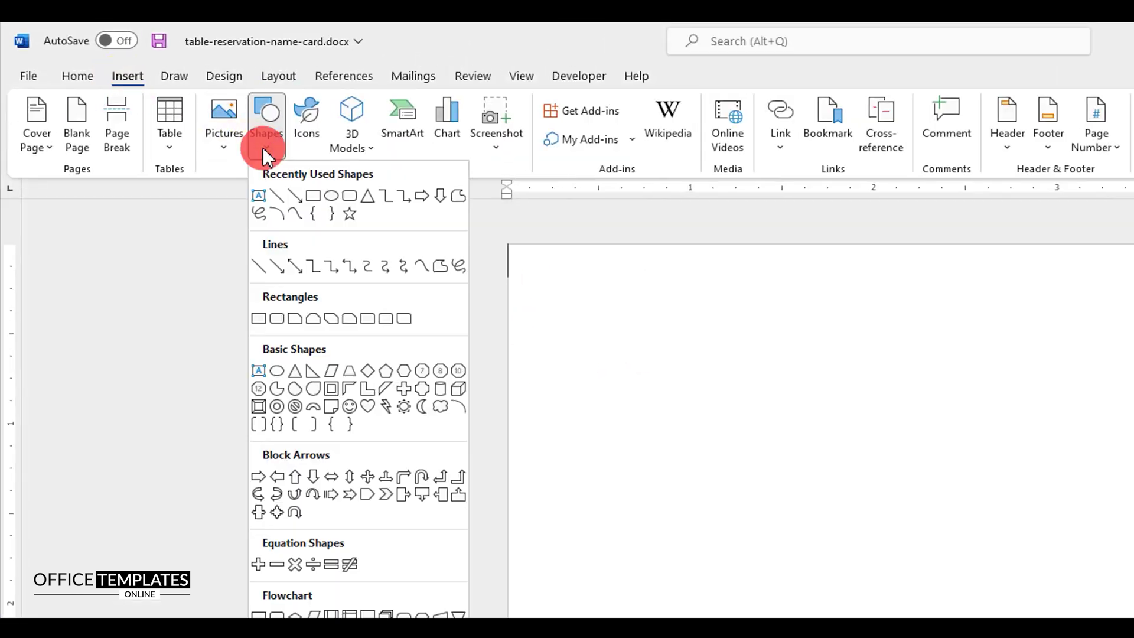
{"action": "left_click", "coordinate": [278, 197]}
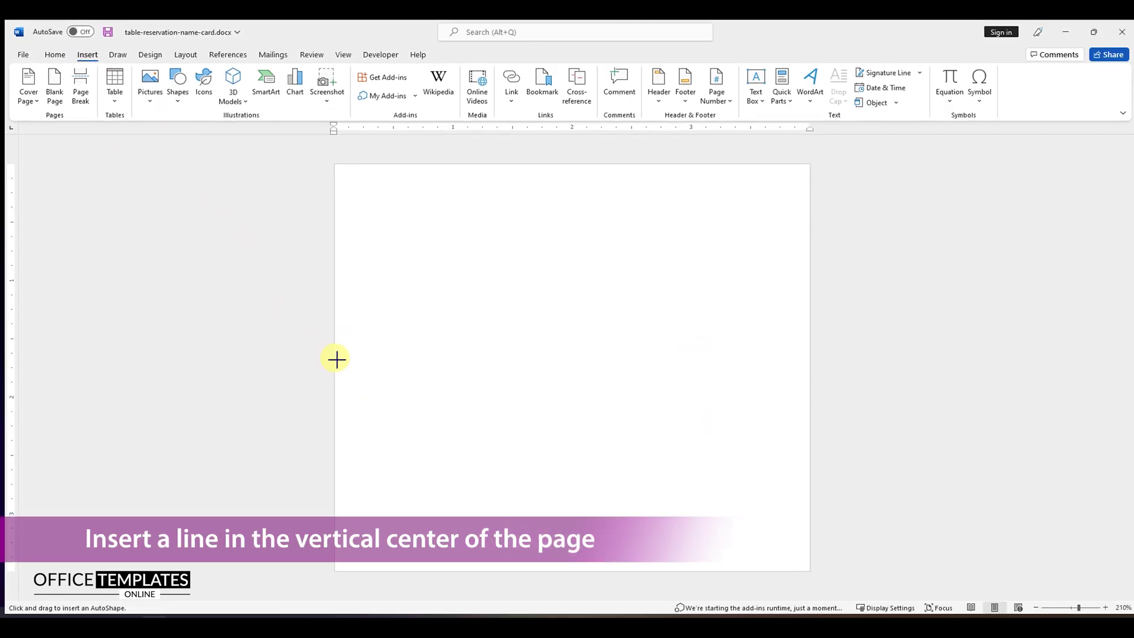
{"action": "left_click_drag", "start_coordinate": [335, 358], "coordinate": [807, 375]}
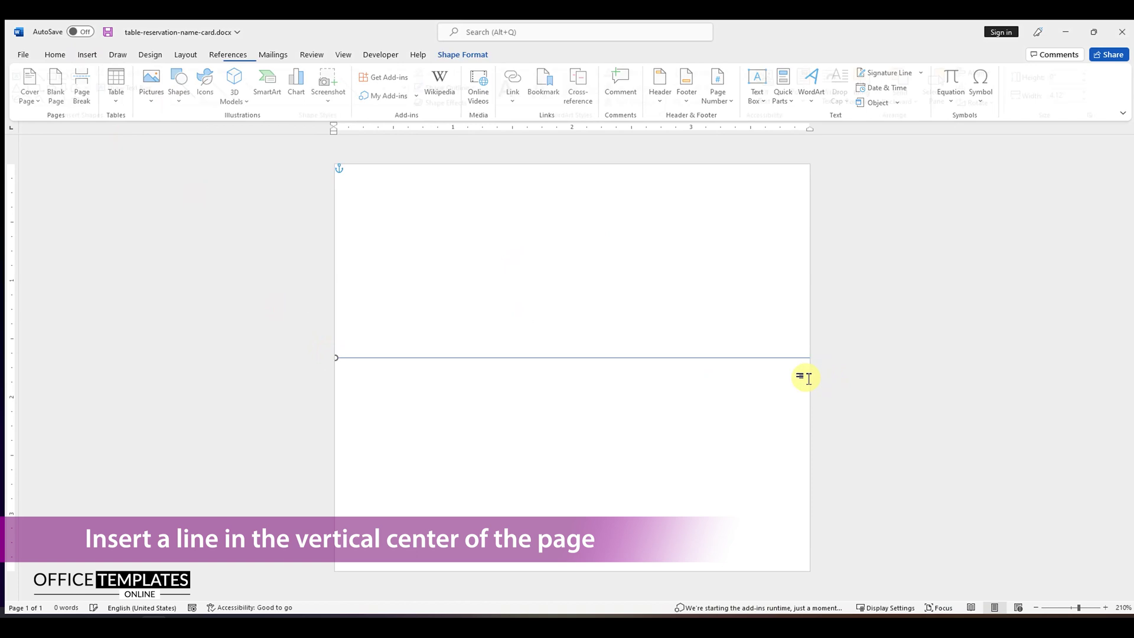
{"action": "right_click", "coordinate": [340, 359]}
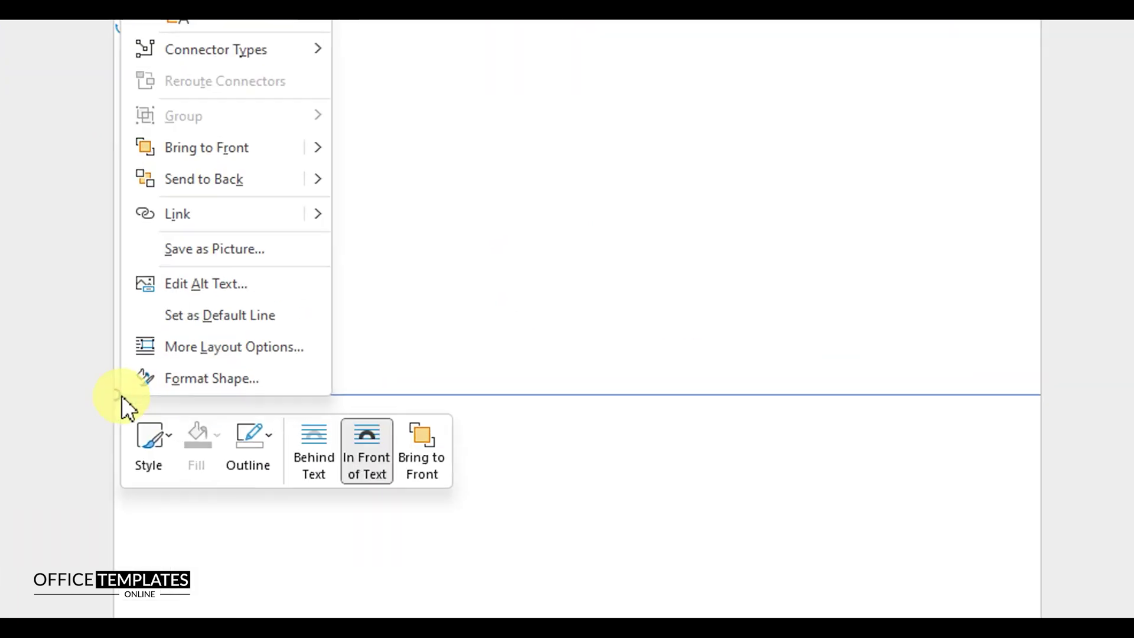
{"action": "left_click", "coordinate": [260, 437]}
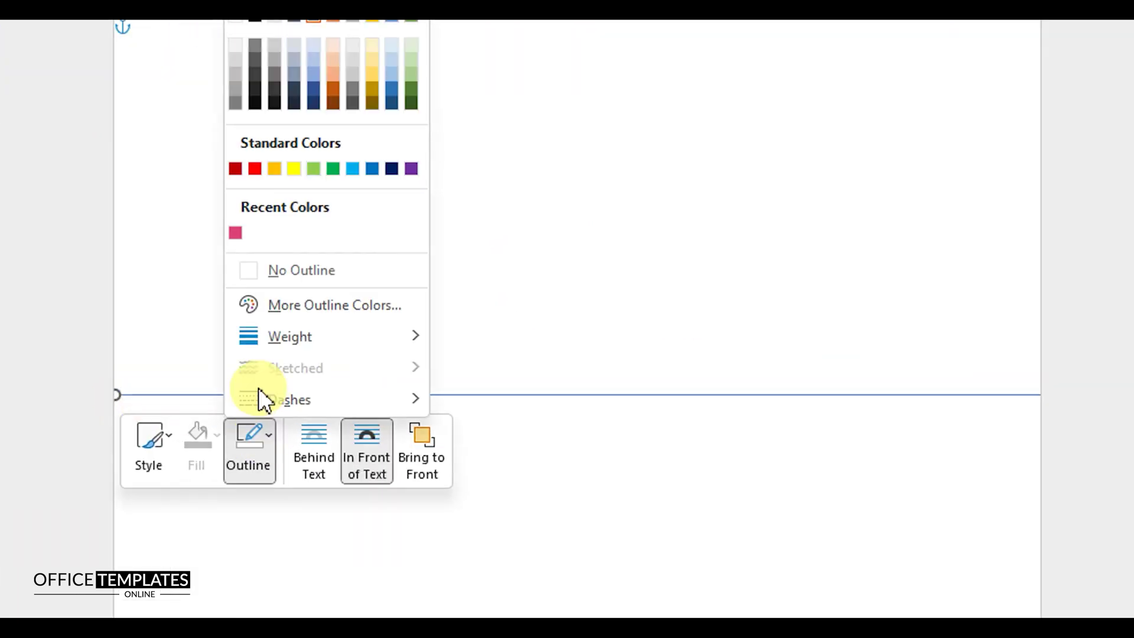
{"action": "left_click", "coordinate": [234, 61]}
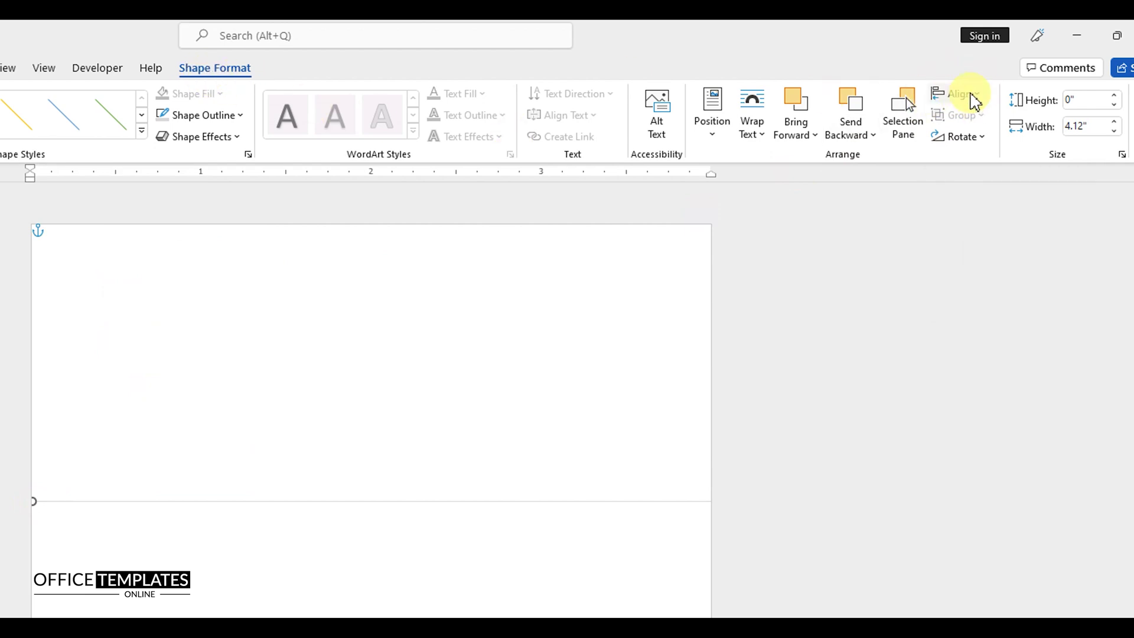
- Align the line to the page center horizontally and middle vertically
{"action": "left_click", "coordinate": [972, 100]}
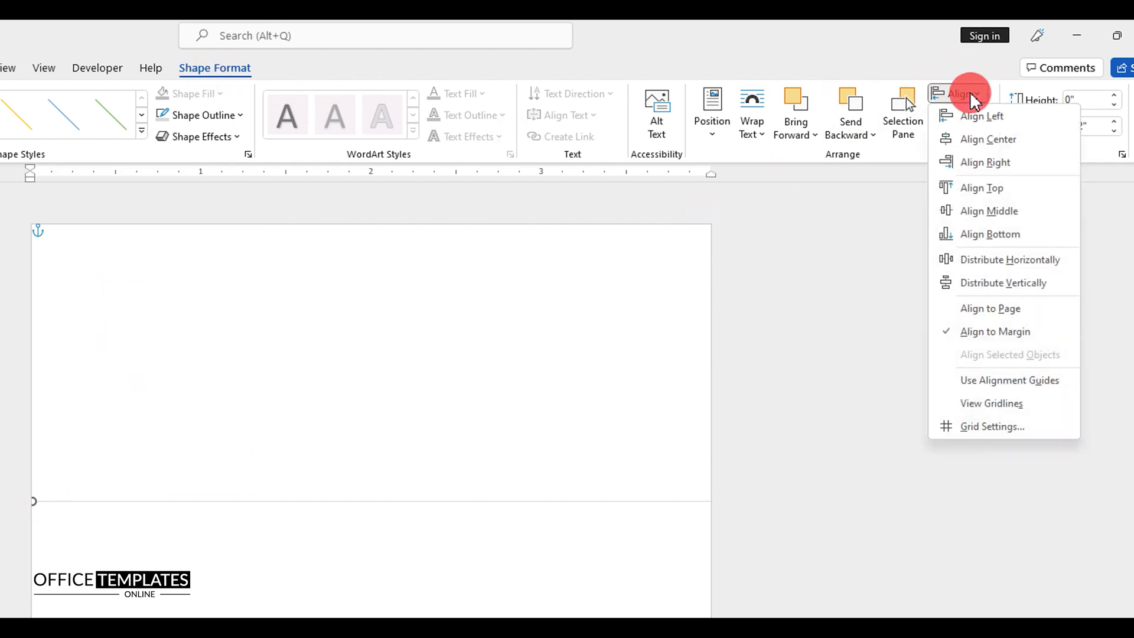
{"action": "left_click", "coordinate": [981, 140]}
{"action": "left_click", "coordinate": [971, 99]}
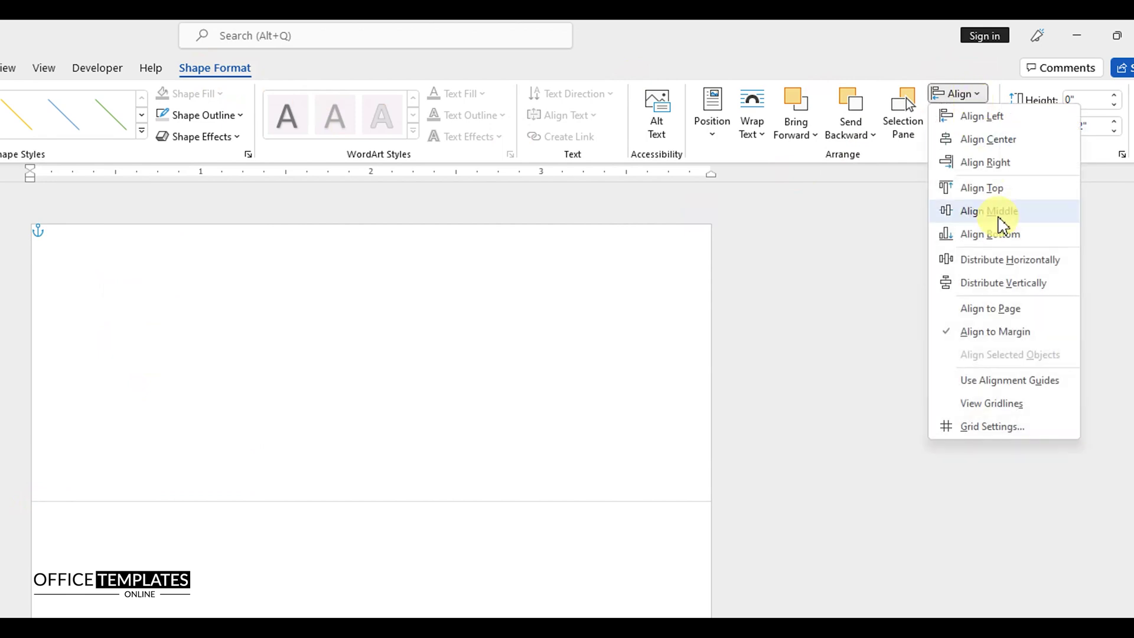
{"action": "left_click", "coordinate": [1030, 216]}
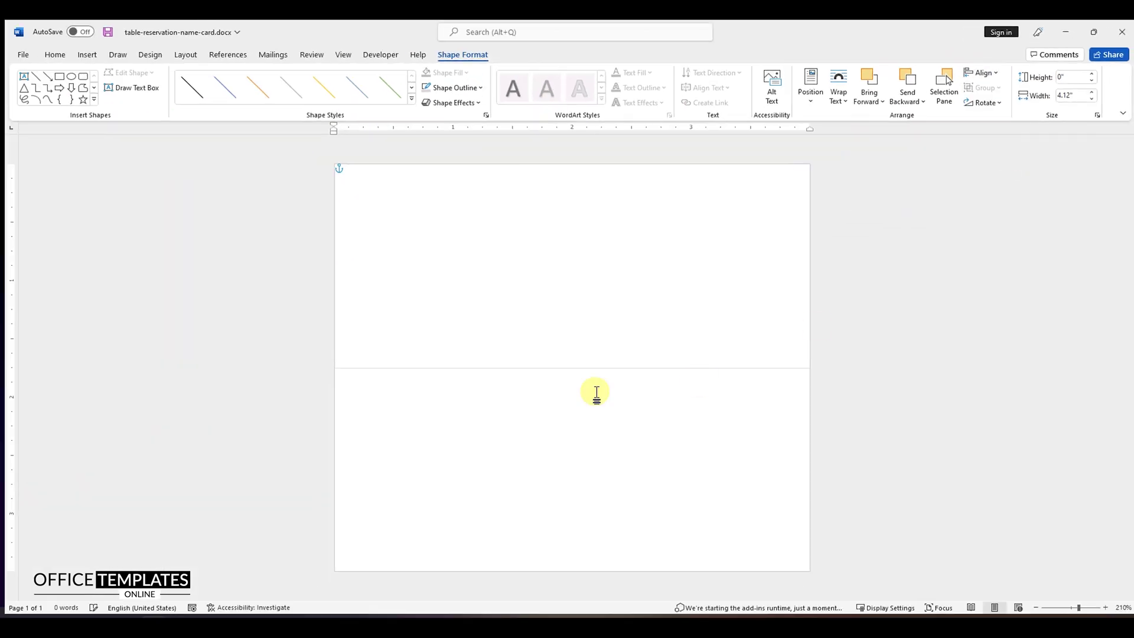
- In Format Shape, apply an Outer shadow preset with 0% transparency, 100% size and 6 pt blur
{"action": "right_click", "coordinate": [505, 369]}
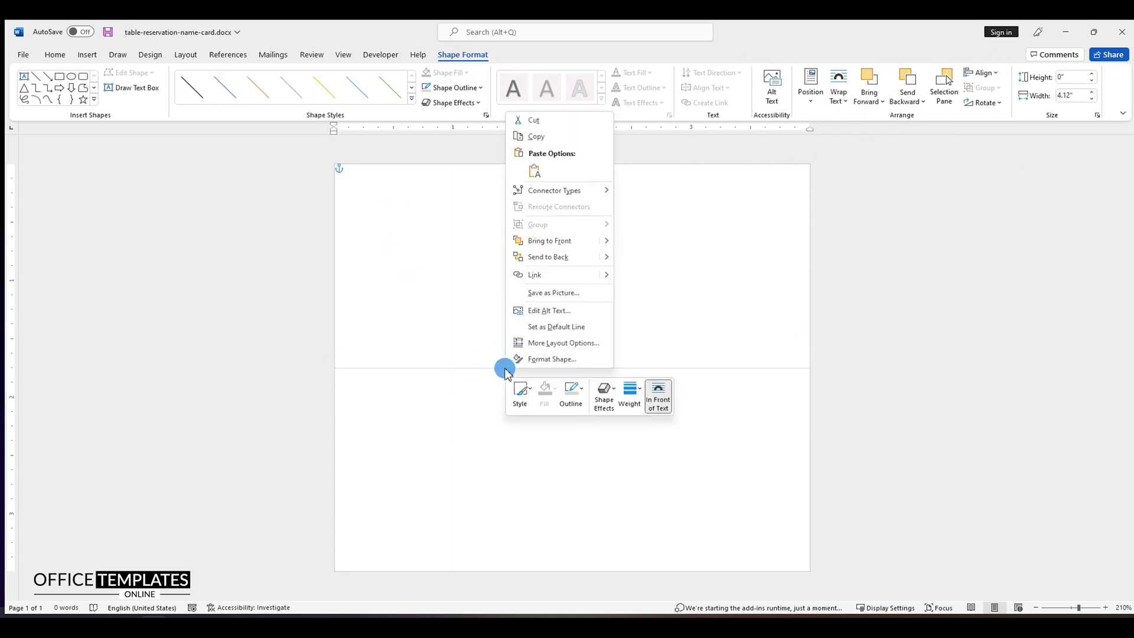
{"action": "left_click", "coordinate": [549, 358]}
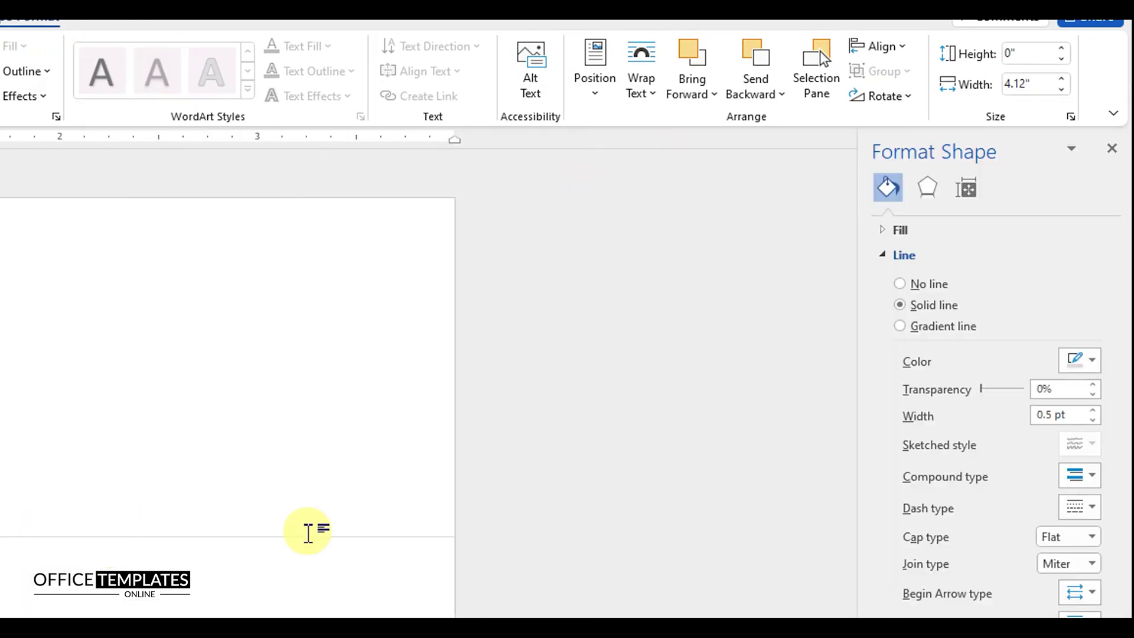
{"action": "left_click", "coordinate": [925, 189]}
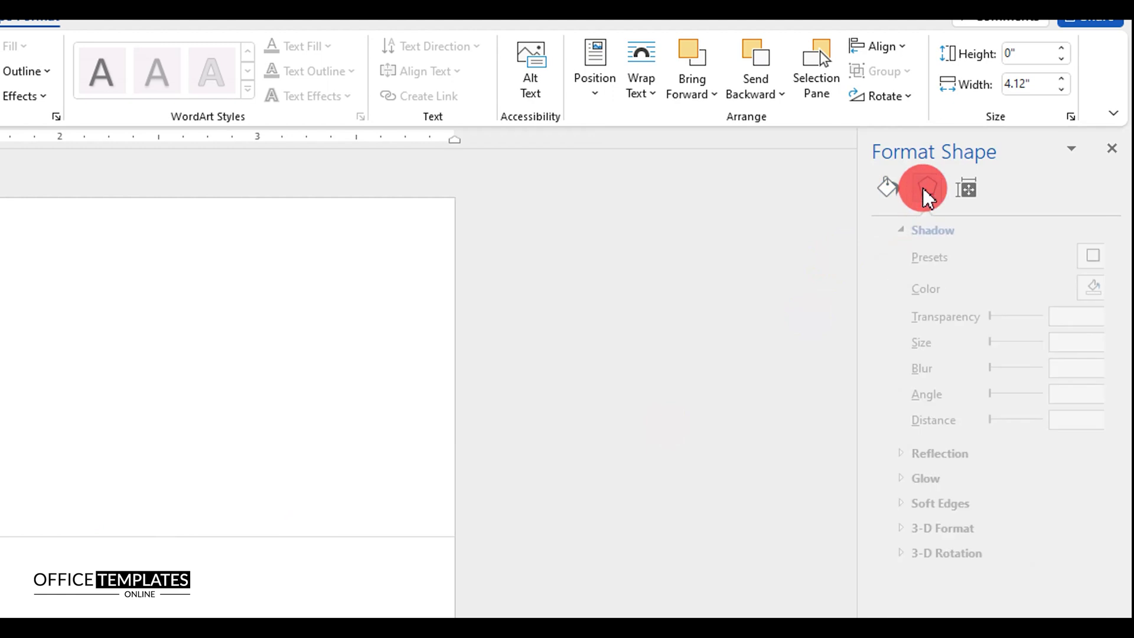
{"action": "left_click", "coordinate": [1092, 257]}
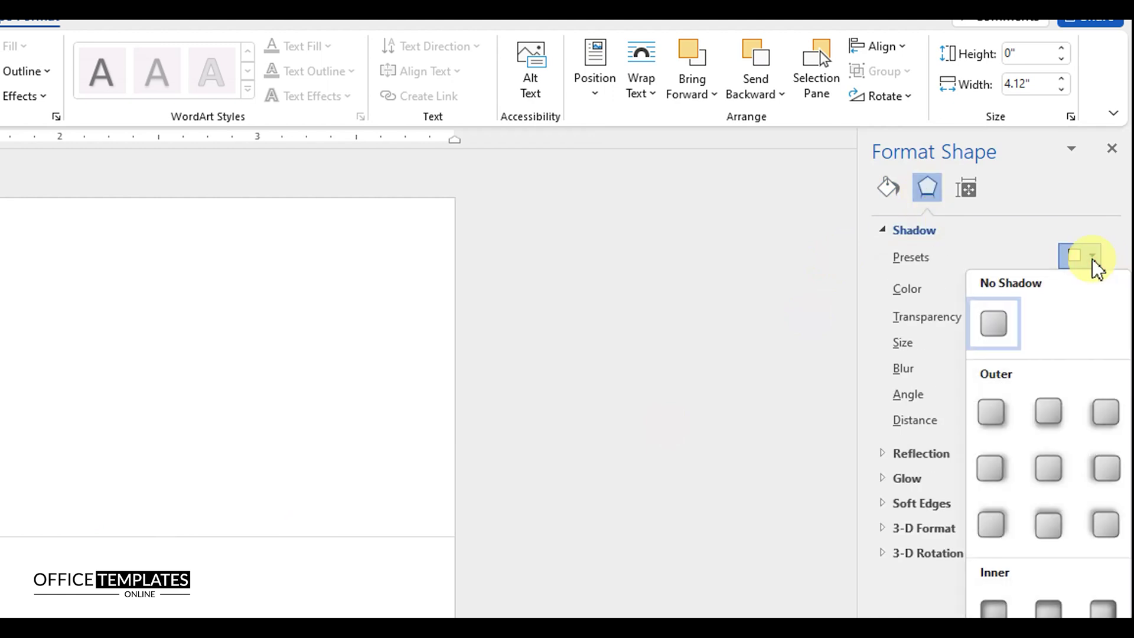
{"action": "left_click", "coordinate": [1060, 479]}
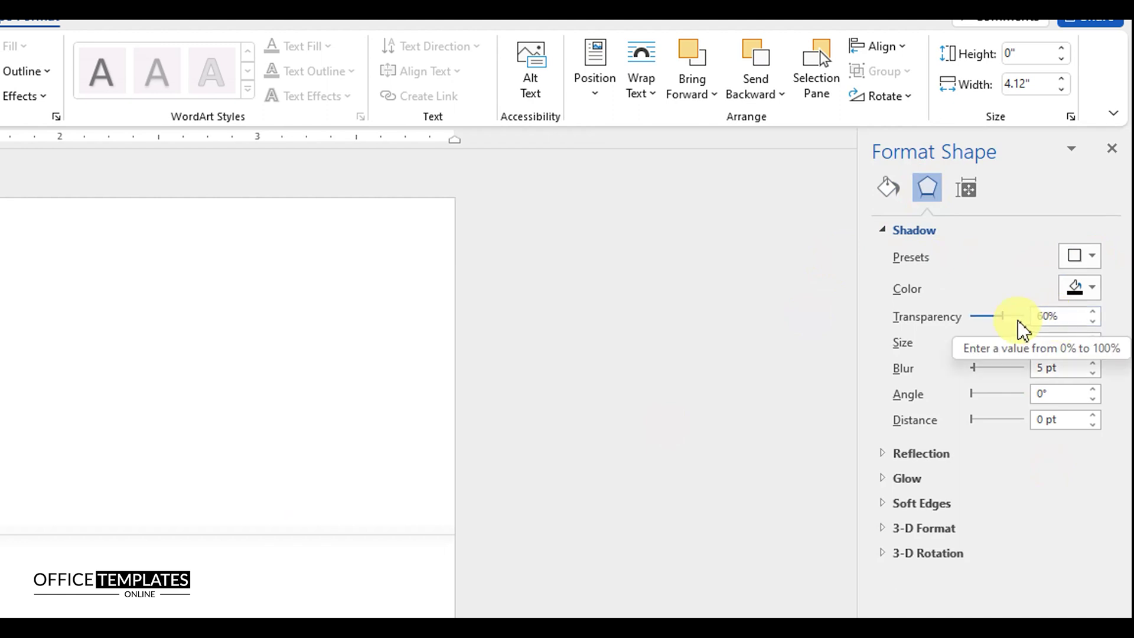
{"action": "left_click_drag", "start_coordinate": [1008, 322], "coordinate": [969, 324]}
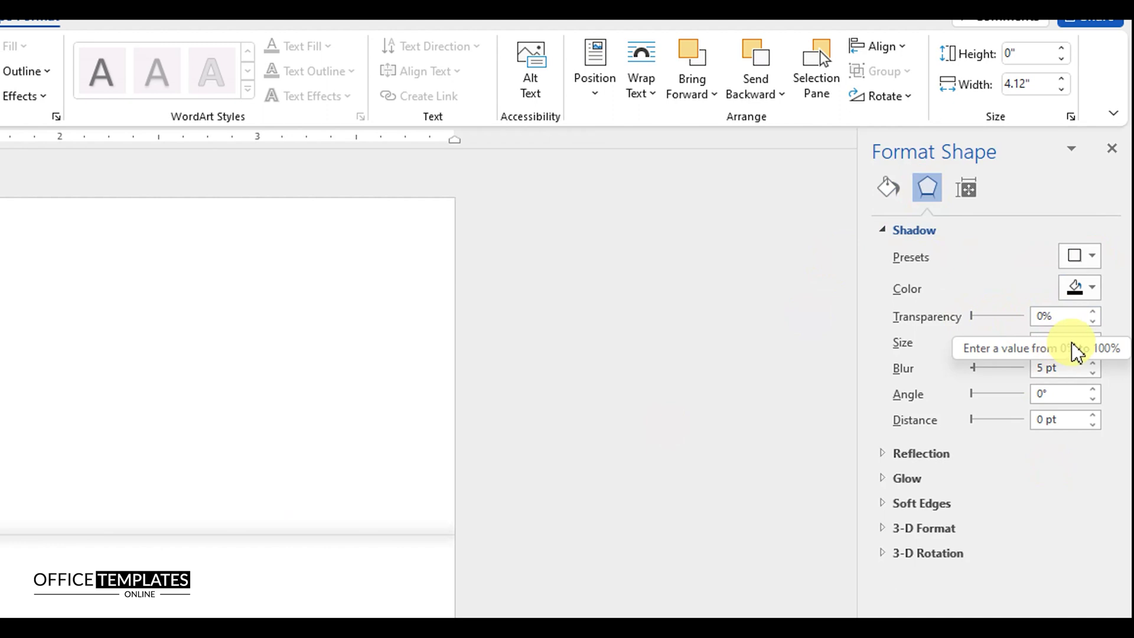
{"action": "left_click", "coordinate": [1093, 348]}
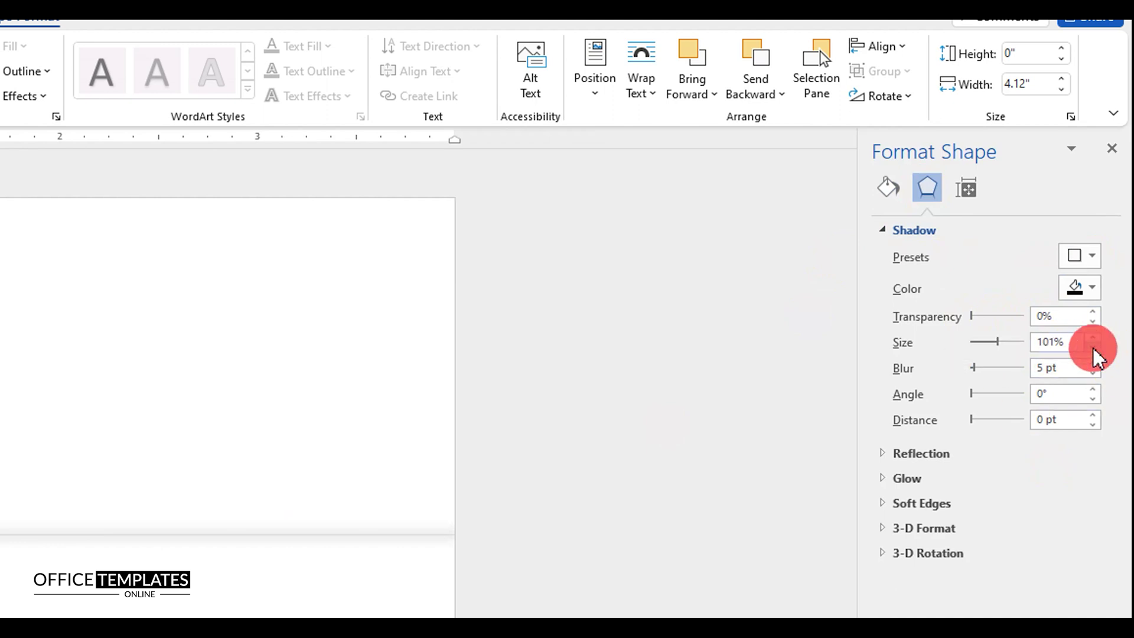
{"action": "left_click", "coordinate": [1093, 349]}
{"action": "left_click", "coordinate": [1093, 364]}
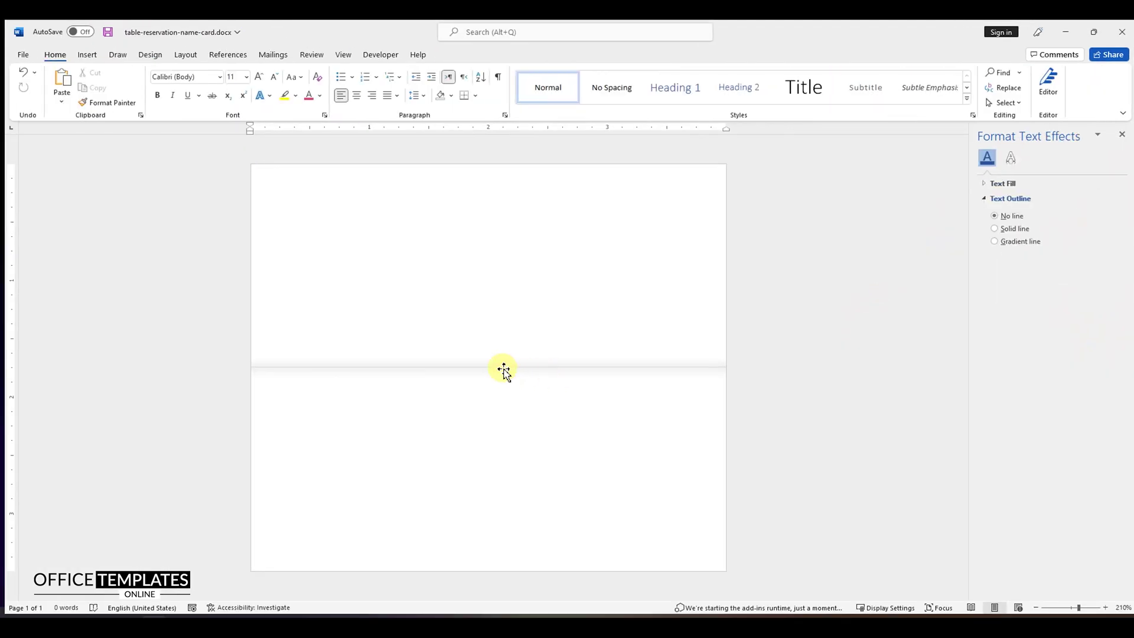
{"action": "left_click", "coordinate": [503, 369]}
{"action": "left_click", "coordinate": [502, 391]}
- Draw a text box on the lower panel and type 'Welcome'
{"action": "left_click", "coordinate": [88, 55]}
{"action": "left_click", "coordinate": [175, 102]}
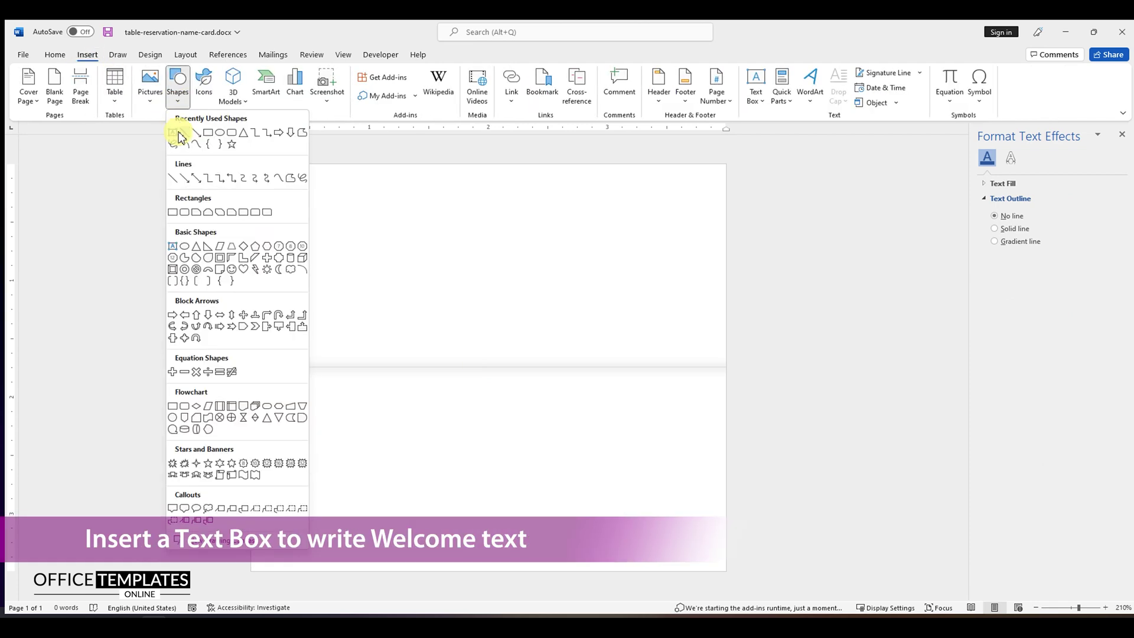
{"action": "left_click", "coordinate": [173, 136]}
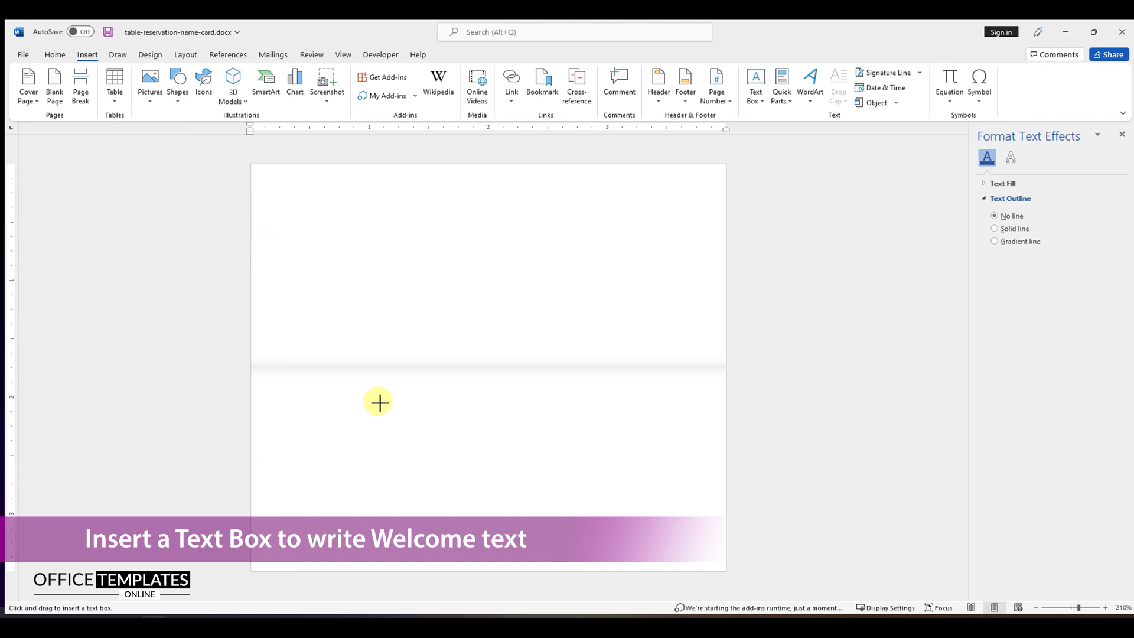
{"action": "left_click_drag", "start_coordinate": [378, 401], "coordinate": [413, 516]}
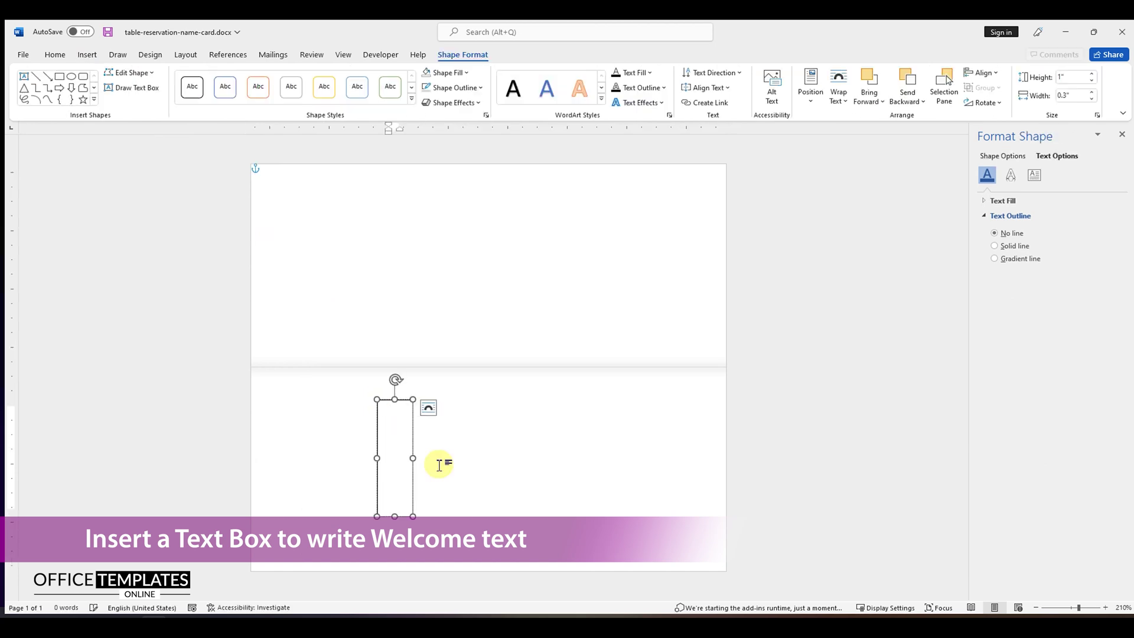
{"action": "type", "text": "Welcome"}
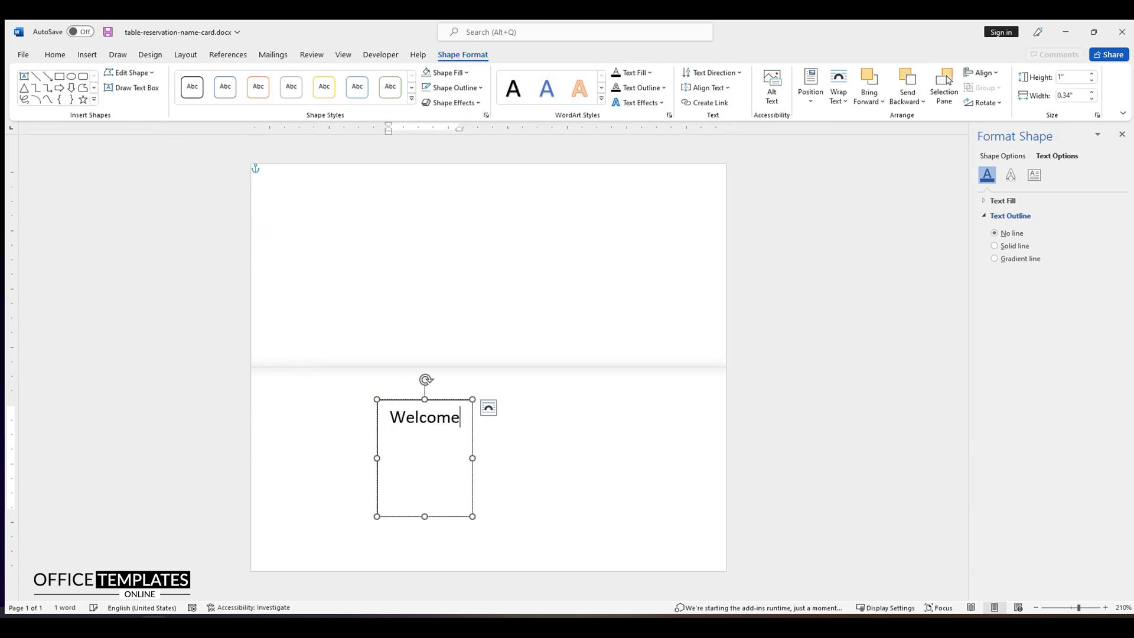
- Format Welcome as English 111 Vivace B, 30 pt, in pink
{"action": "double_click", "coordinate": [422, 416]}
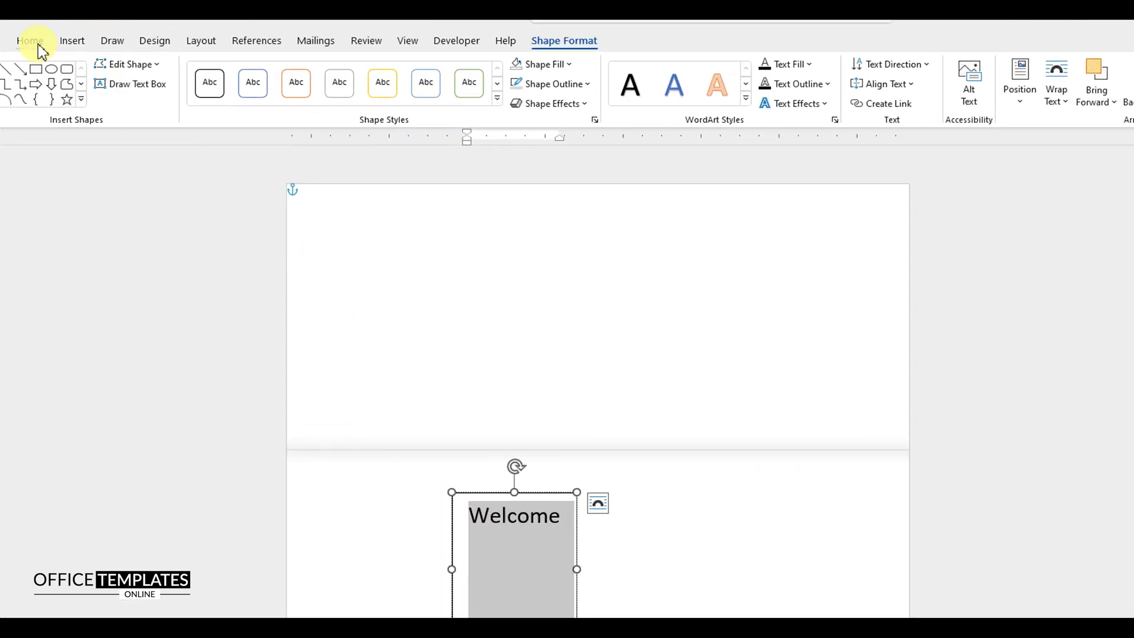
{"action": "left_click", "coordinate": [37, 44]}
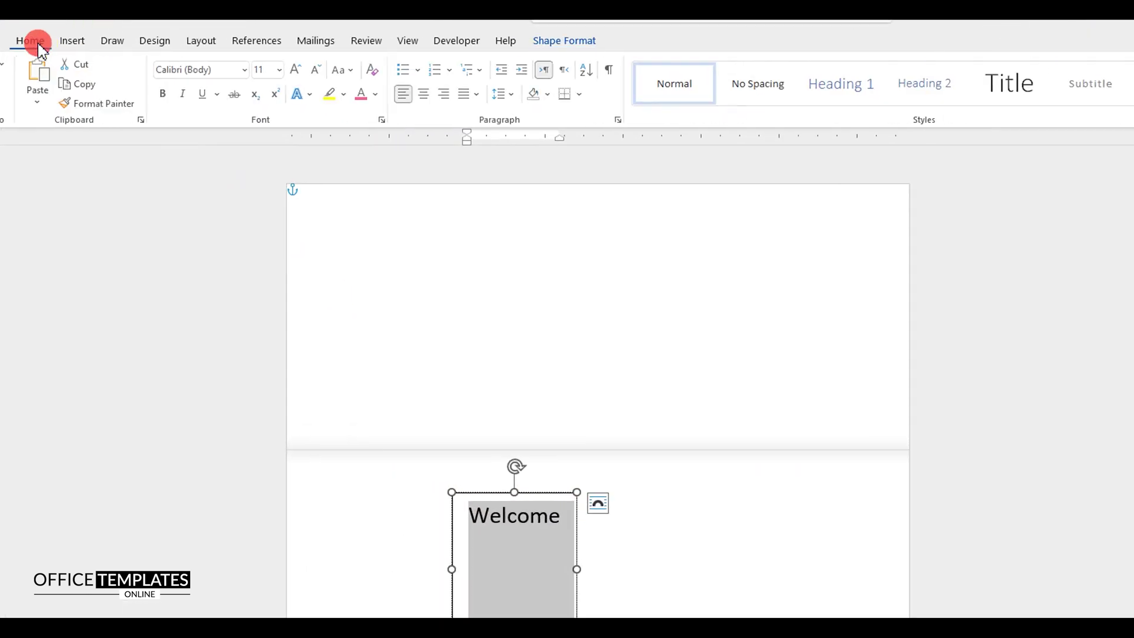
{"action": "left_click", "coordinate": [229, 69]}
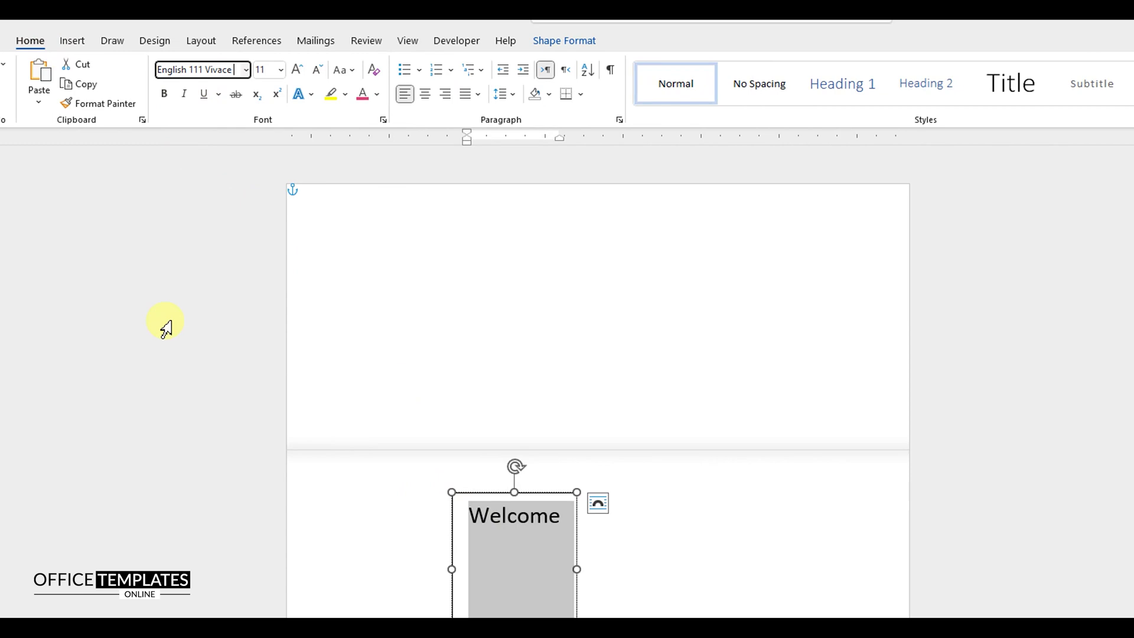
{"action": "type", "text": "English 111 Vivace B"}
{"action": "key", "text": "Return"}
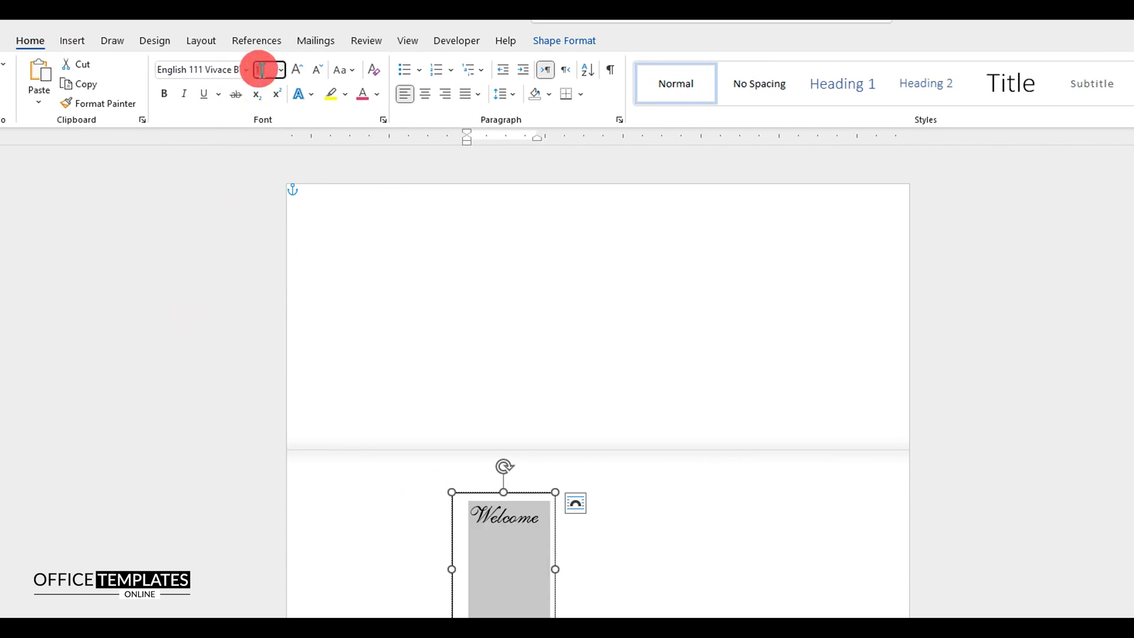
{"action": "type", "text": "30"}
{"action": "key", "text": "Return"}
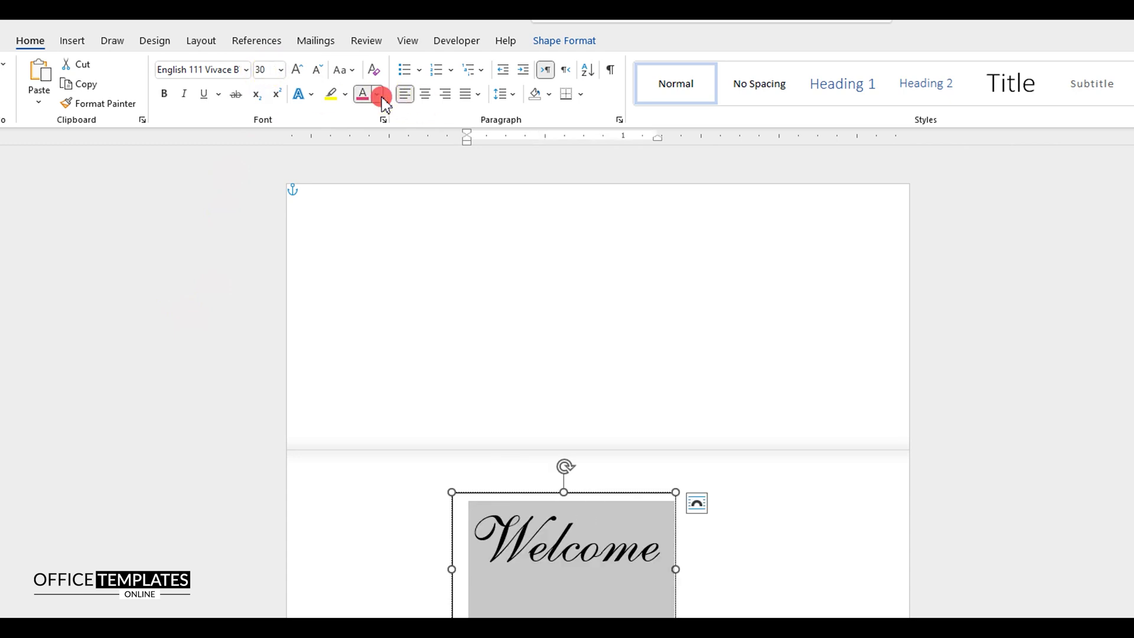
{"action": "left_click", "coordinate": [381, 96]}
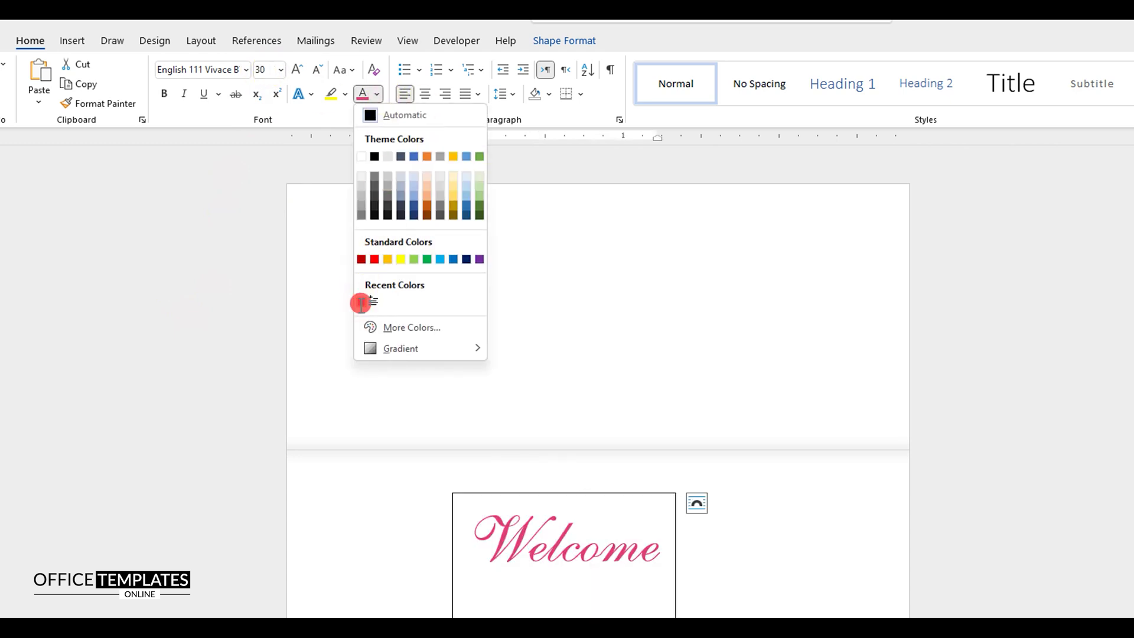
{"action": "left_click", "coordinate": [361, 302]}
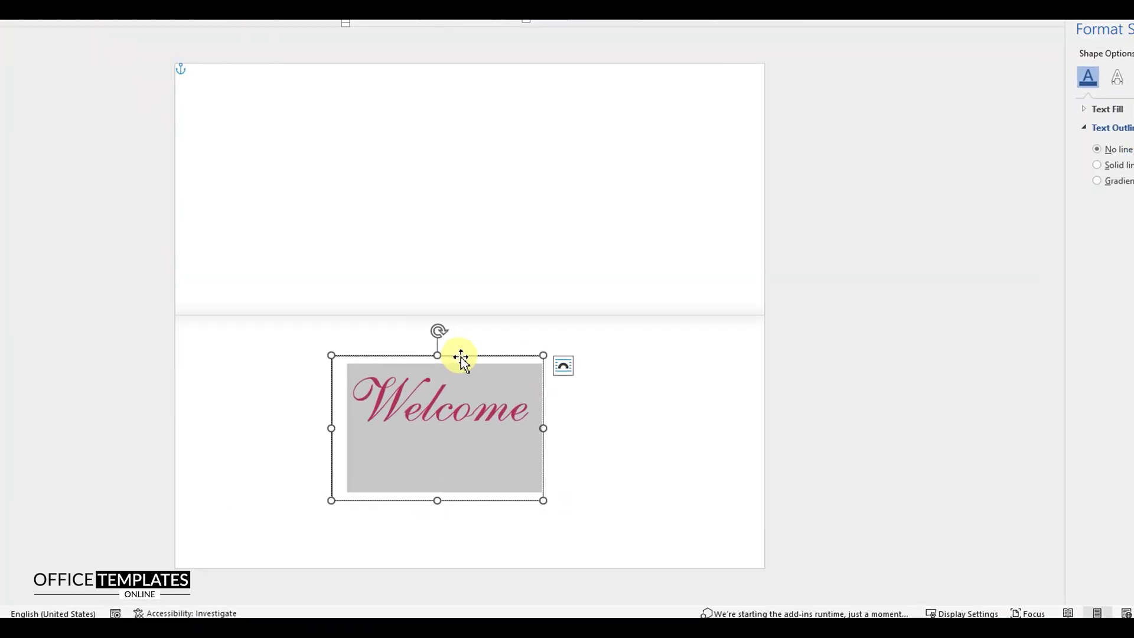
- Give the Welcome box no fill and no outline, and shrink its height to fit
{"action": "right_click", "coordinate": [461, 357]}
{"action": "left_click", "coordinate": [510, 384]}
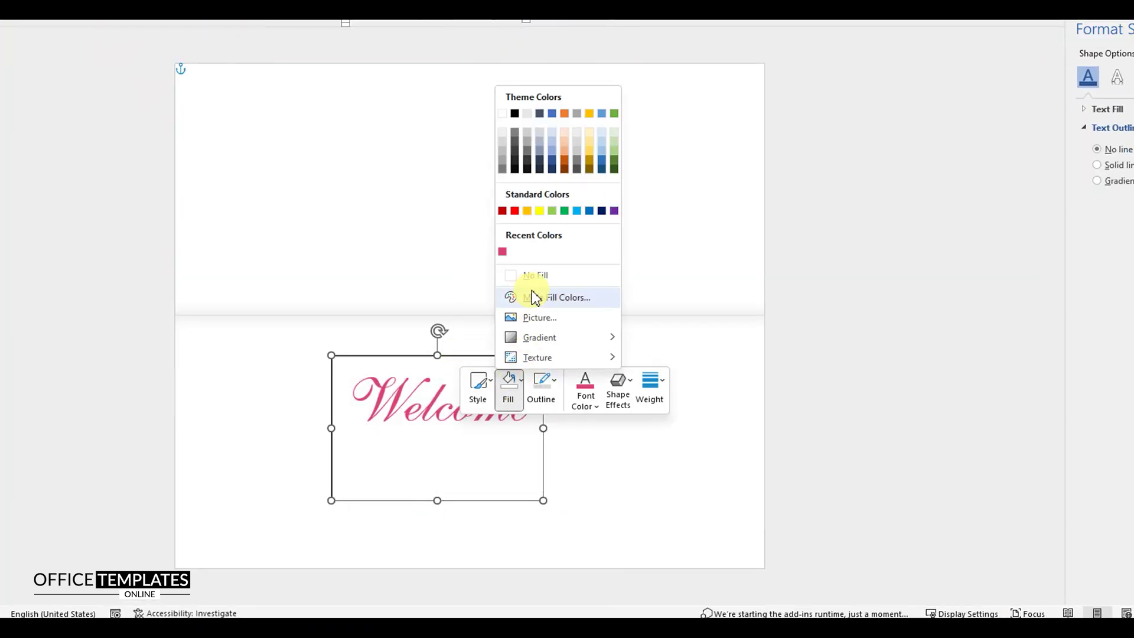
{"action": "left_click", "coordinate": [523, 276]}
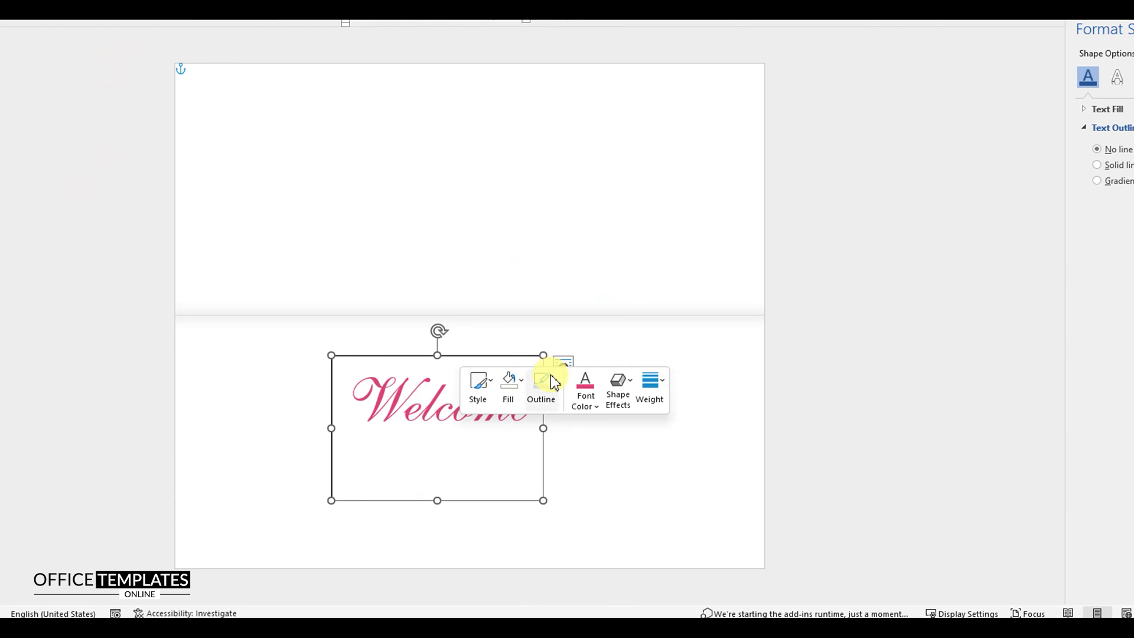
{"action": "left_click", "coordinate": [552, 381]}
{"action": "left_click", "coordinate": [560, 279]}
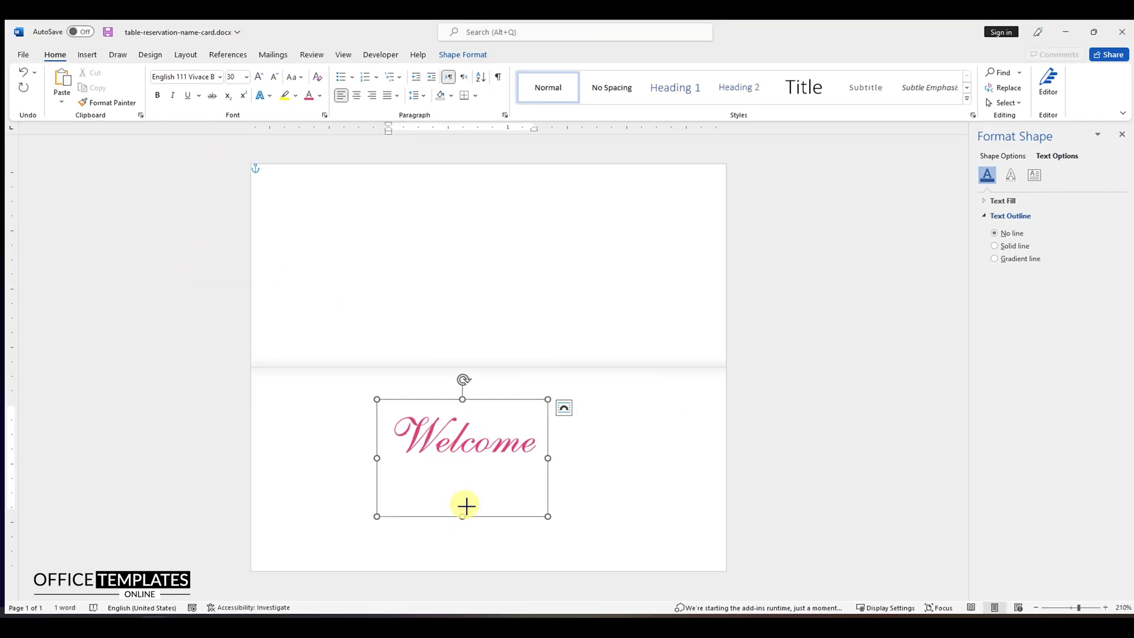
{"action": "left_click_drag", "start_coordinate": [466, 506], "coordinate": [491, 445]}
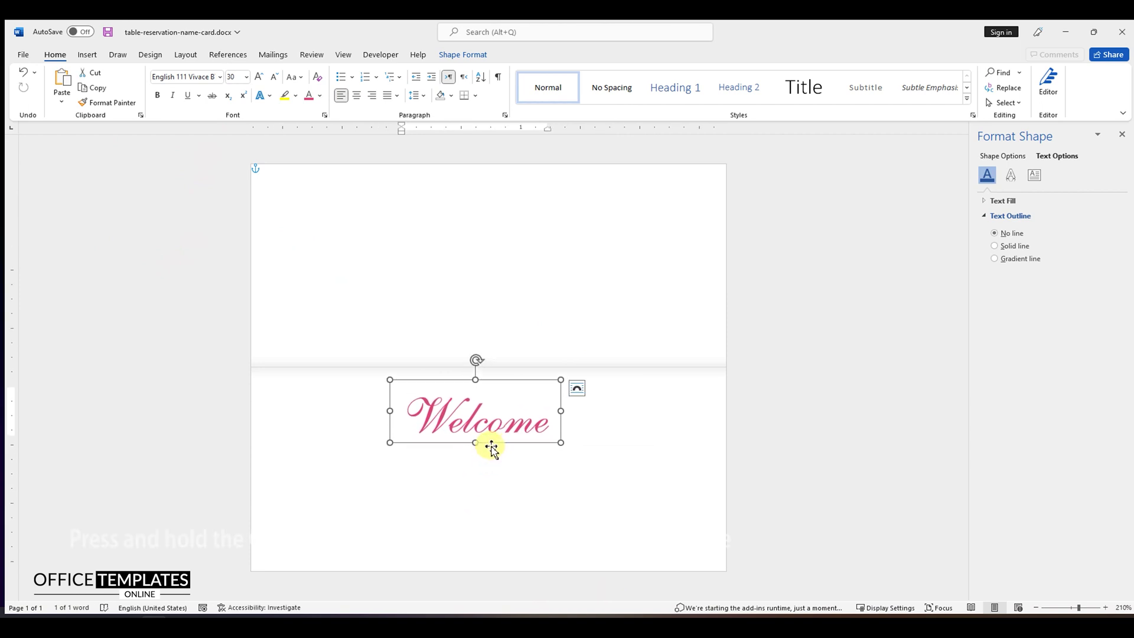
- Ctrl-drag a copy of the Welcome box below the original and set it to ACaslonExp Regular
{"action": "left_click_drag", "start_coordinate": [491, 445], "coordinate": [476, 499], "text": "ctrl"}
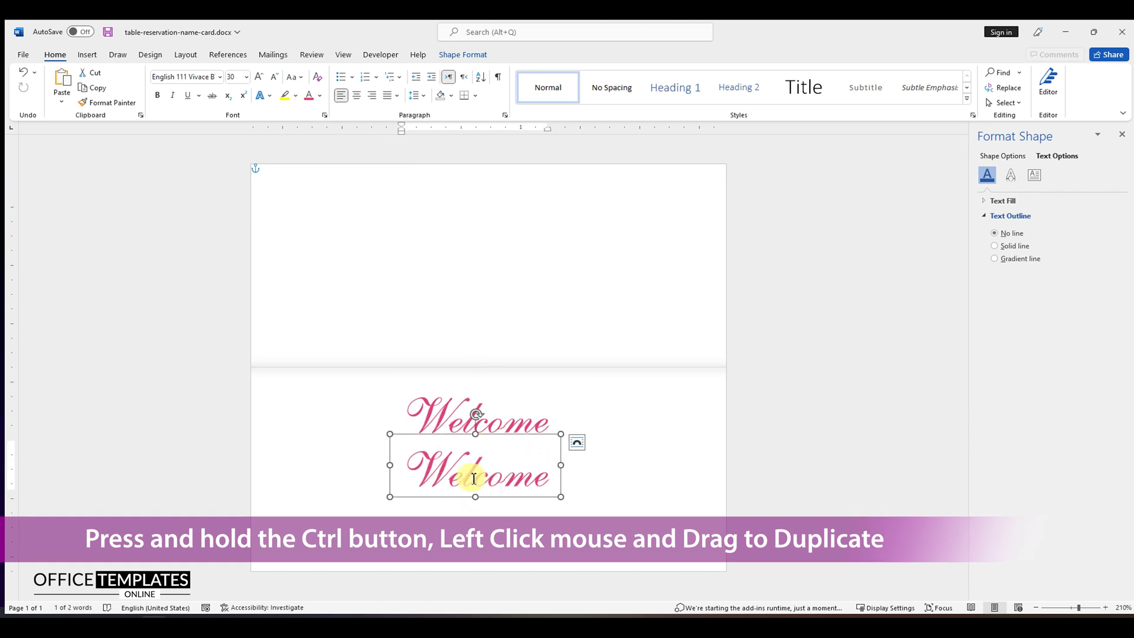
{"action": "double_click", "coordinate": [472, 474]}
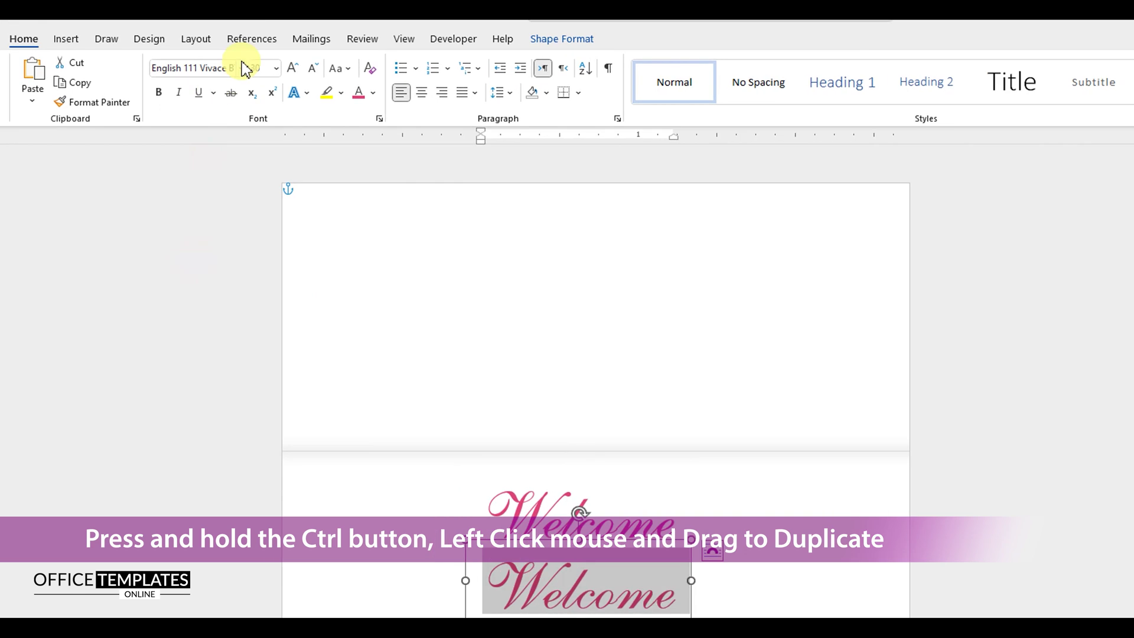
{"action": "left_click", "coordinate": [245, 74]}
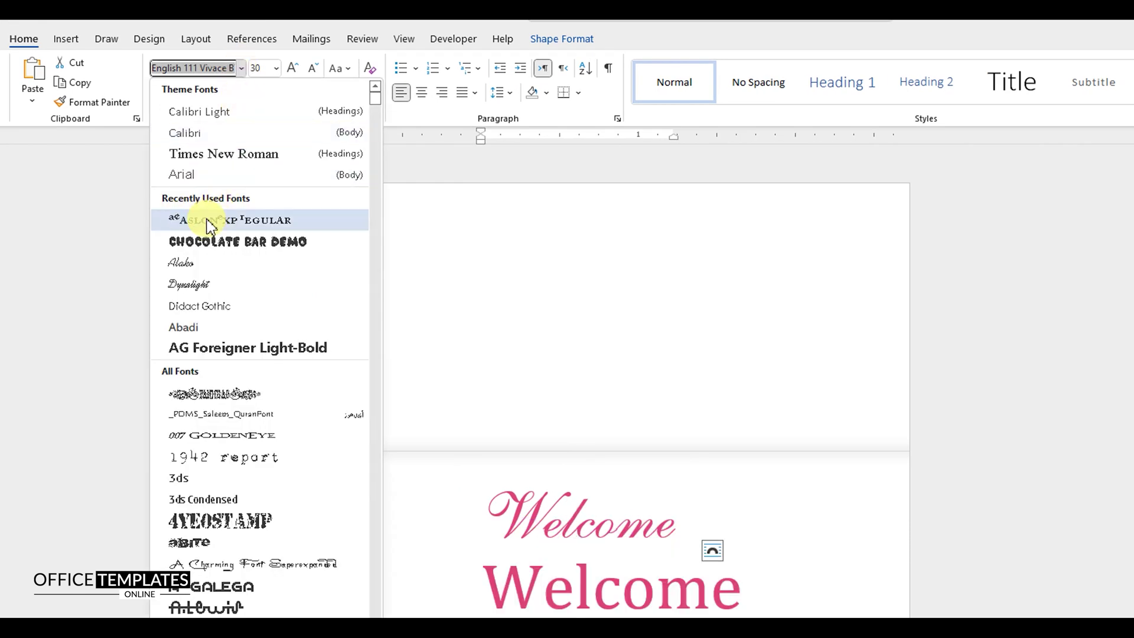
{"action": "left_click", "coordinate": [208, 221]}
- Make the copied text 17 pt, Automatic (black) colour and bold
{"action": "left_click", "coordinate": [256, 68]}
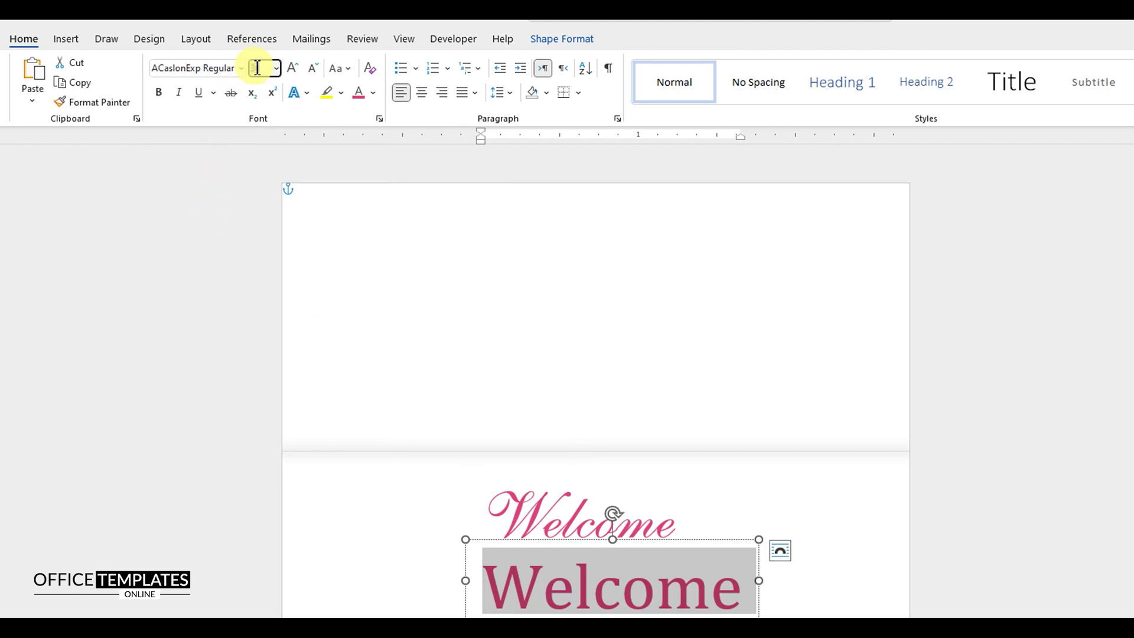
{"action": "type", "text": "17"}
{"action": "key", "text": "Return"}
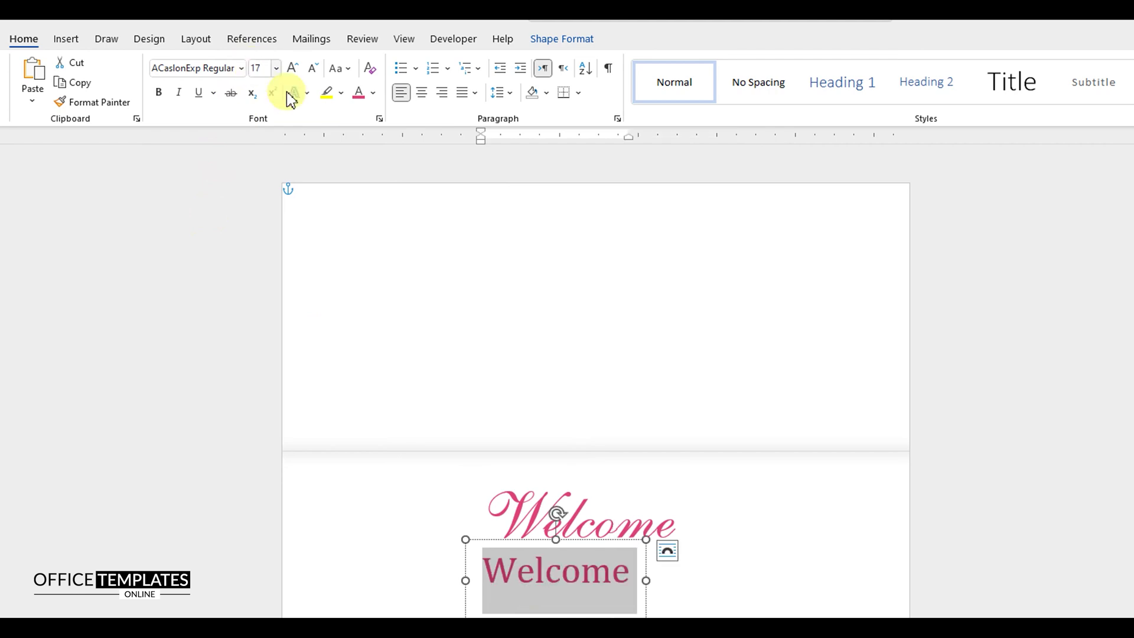
{"action": "left_click", "coordinate": [373, 93]}
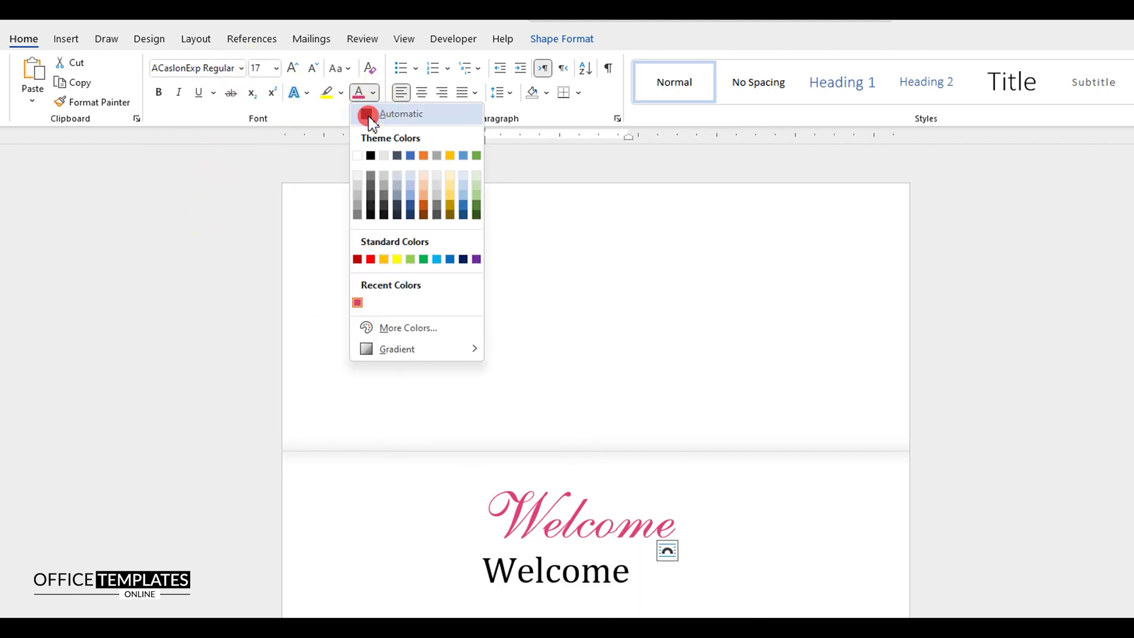
{"action": "left_click", "coordinate": [371, 116]}
{"action": "left_click", "coordinate": [161, 95]}
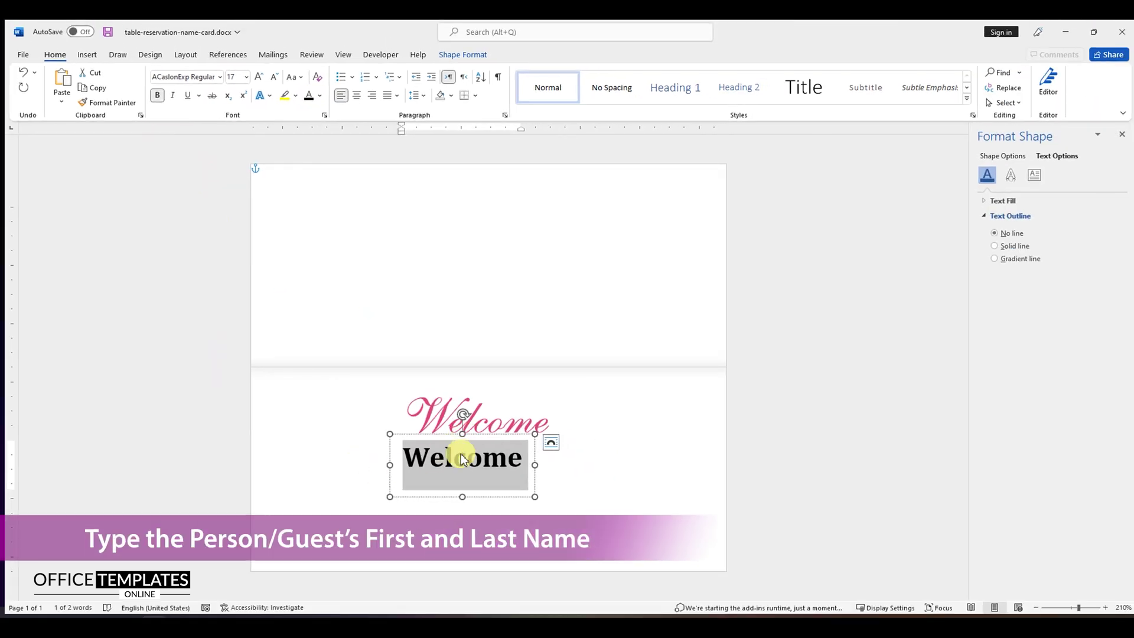
- Retype the copy as 'FIRST, LAST NAME', enlarge and shift its box left, and add a 'Lorem Ipsum' line
{"action": "type", "text": "FIRST"}
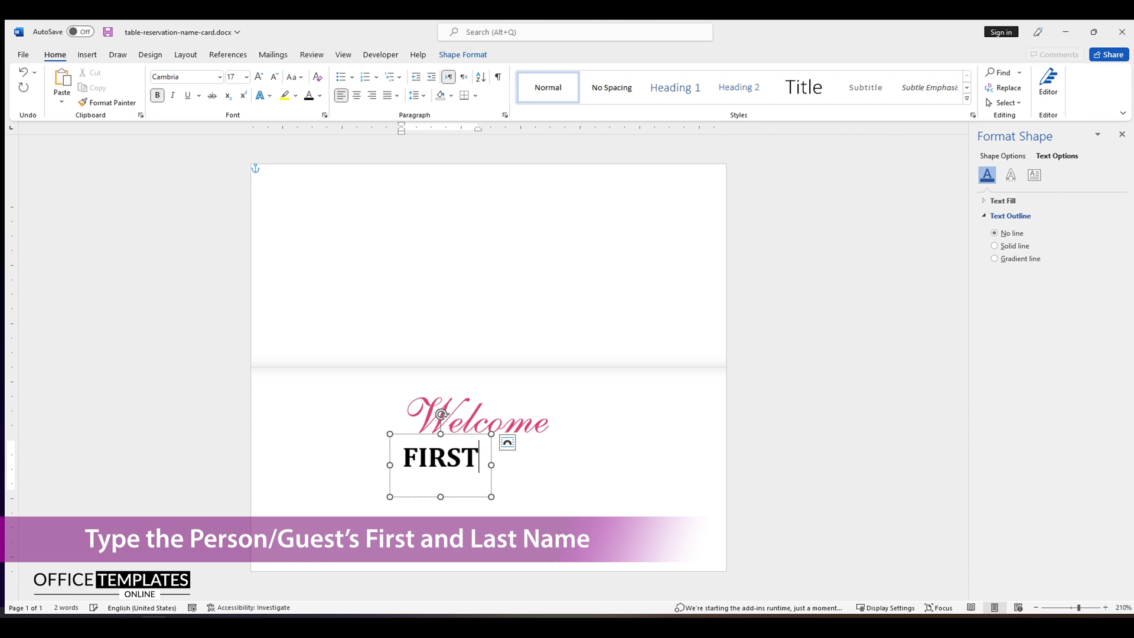
{"action": "type", "text": ", LAST NAME"}
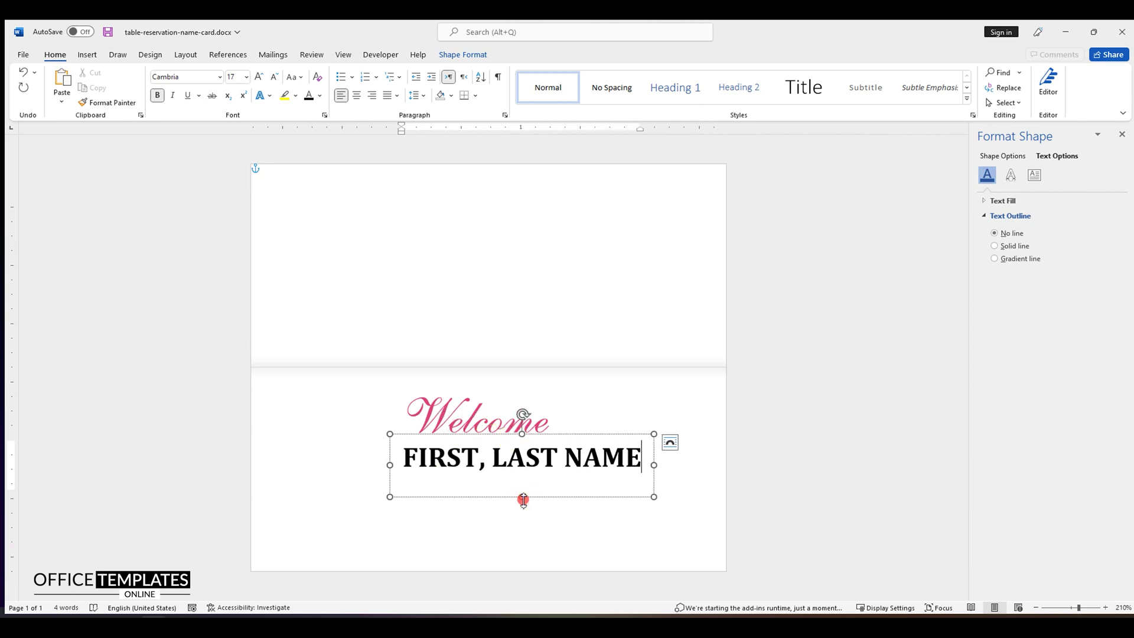
{"action": "left_click_drag", "start_coordinate": [522, 497], "coordinate": [521, 544]}
{"action": "left_click_drag", "start_coordinate": [572, 435], "coordinate": [531, 435]}
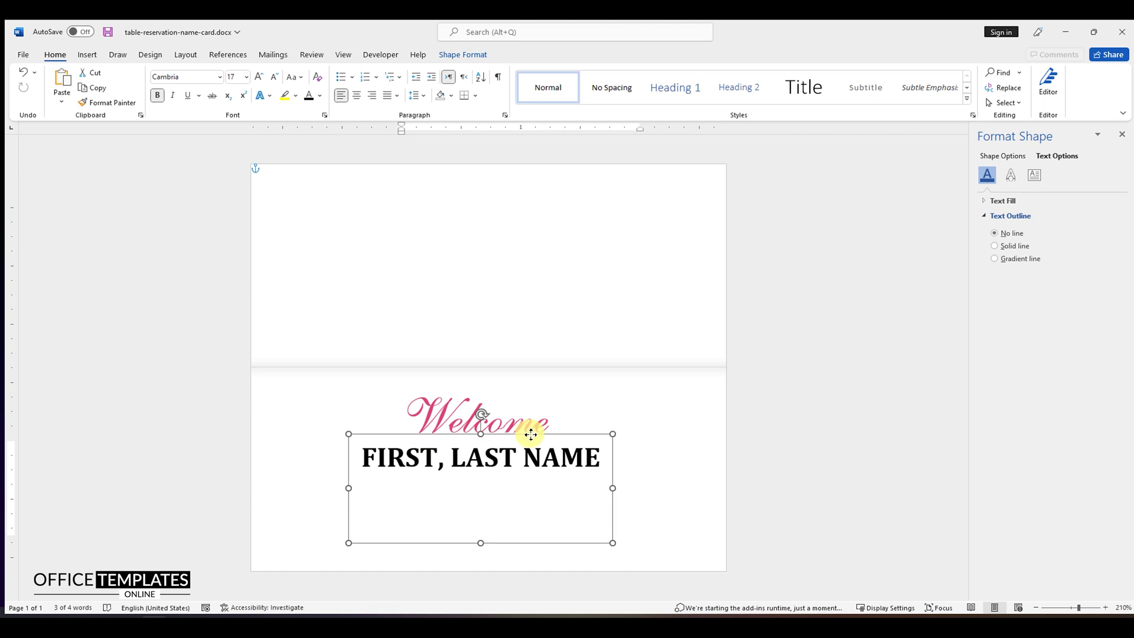
{"action": "left_click", "coordinate": [604, 463]}
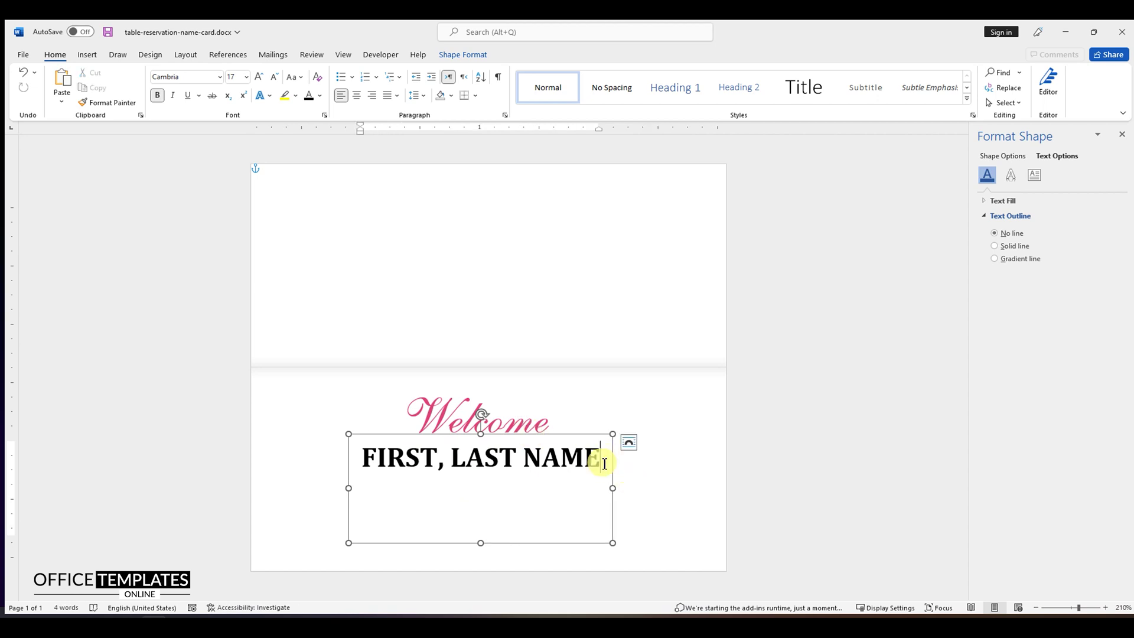
{"action": "key", "text": "Return"}
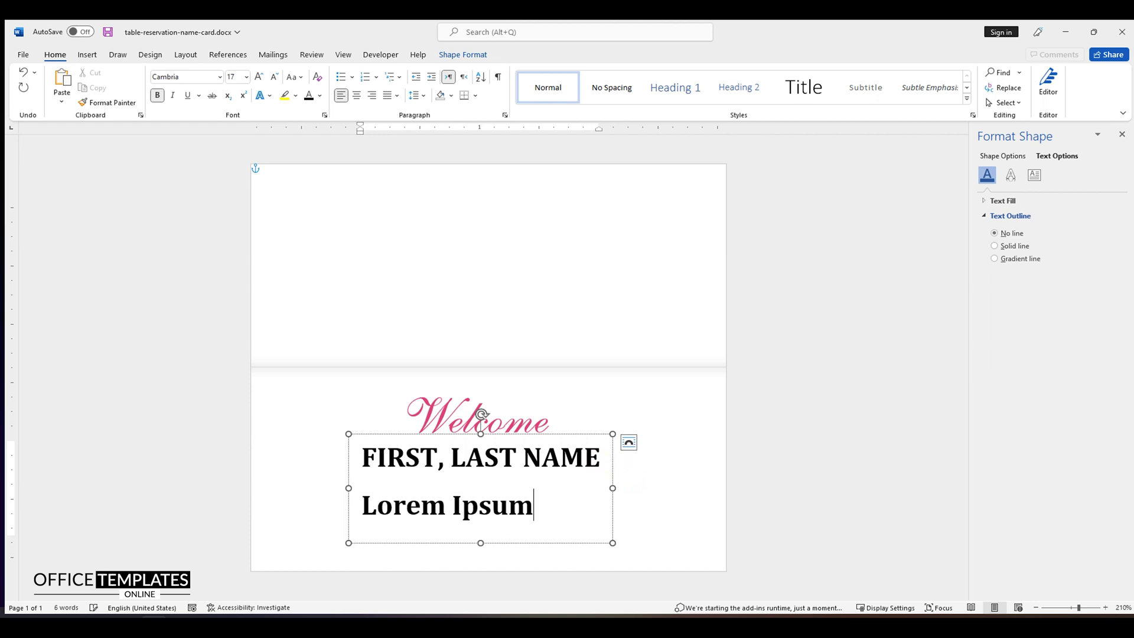
{"action": "key", "text": "shift+Home"}
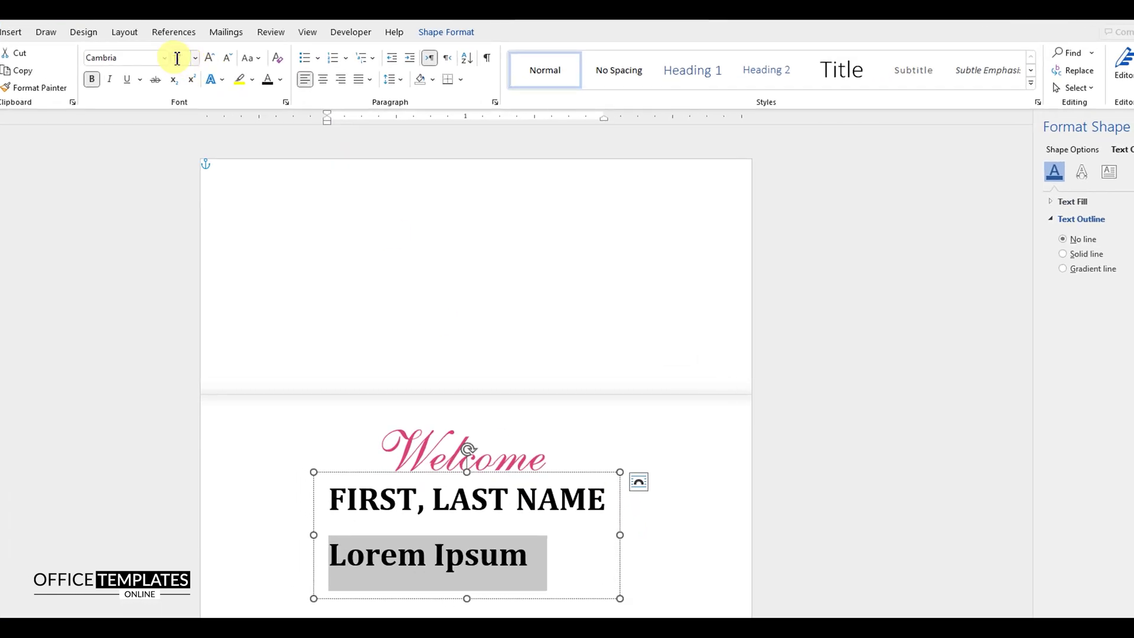
- Make the Lorem Ipsum line 8 pt, not bold, in Calibri
{"action": "key", "text": "Return"}
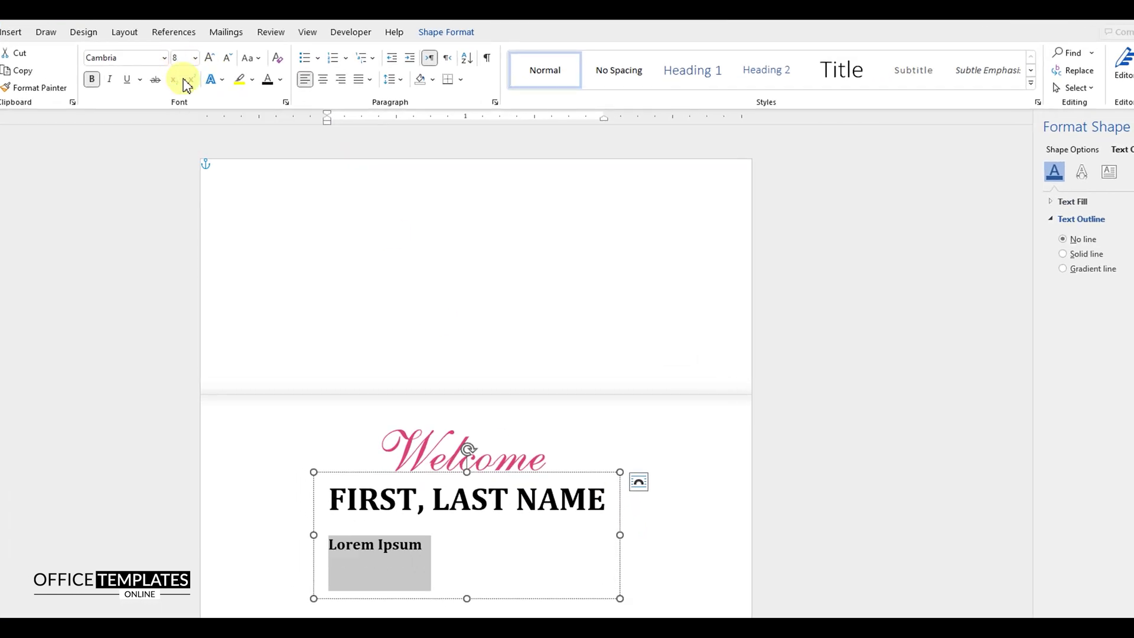
{"action": "left_click", "coordinate": [91, 84]}
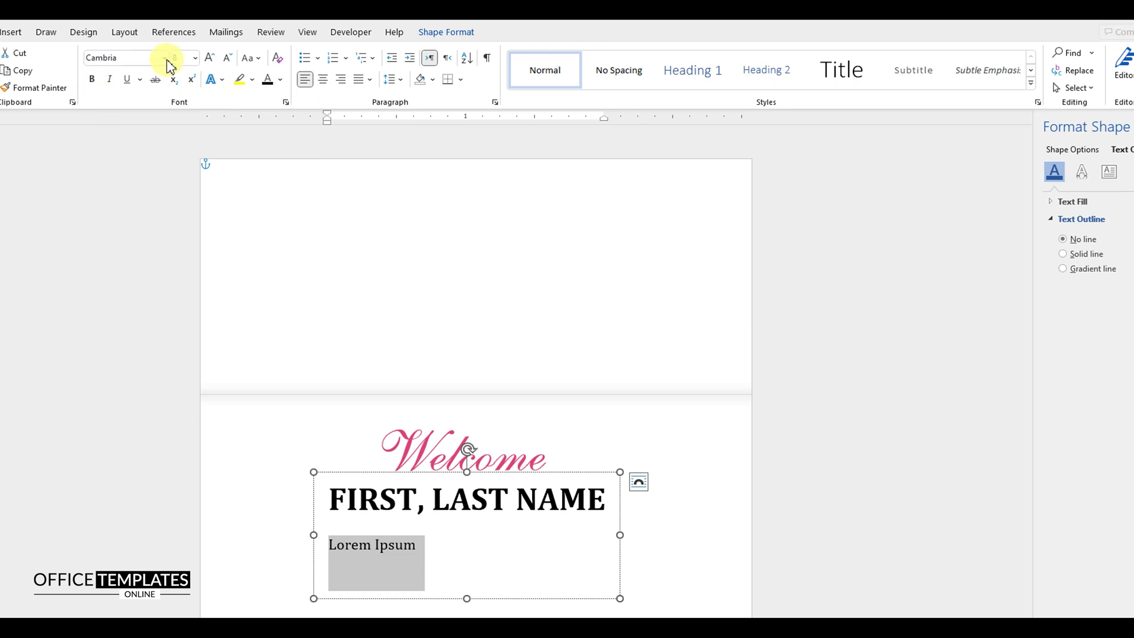
{"action": "left_click", "coordinate": [165, 58]}
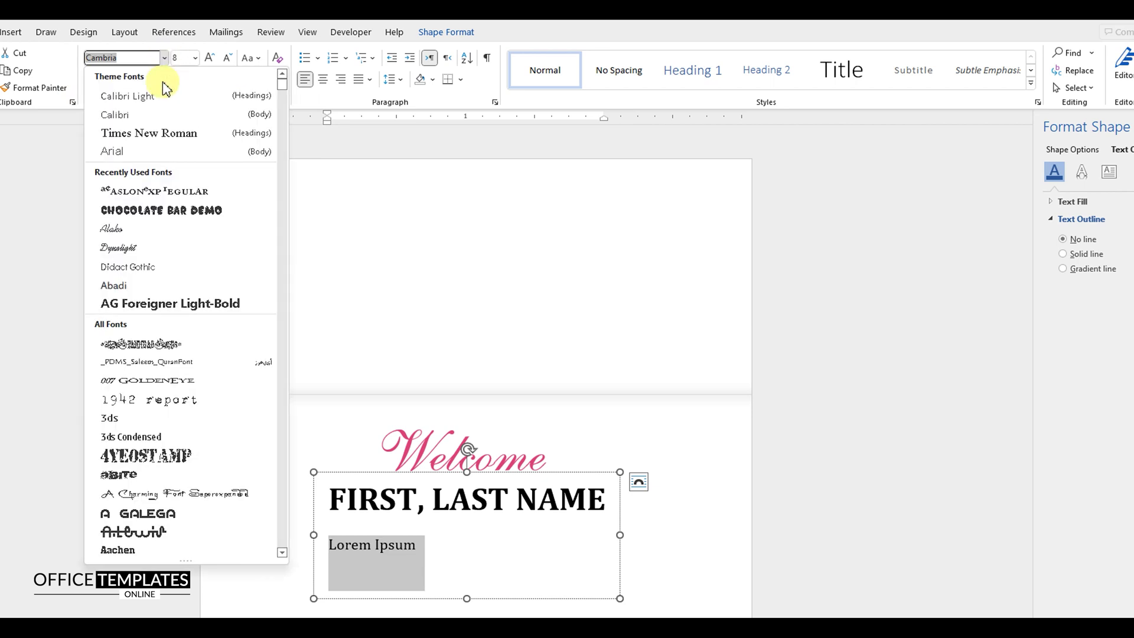
{"action": "left_click", "coordinate": [120, 117]}
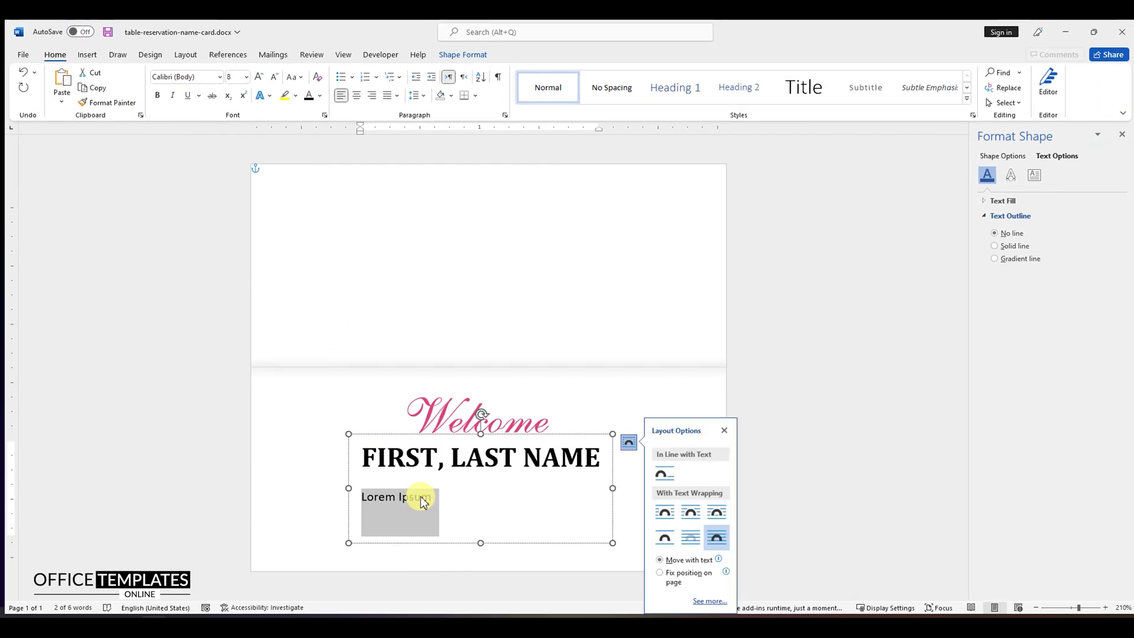
- Paste the full placeholder sentence, remove space after the paragraph, and centre both lines
{"action": "left_click", "coordinate": [436, 497]}
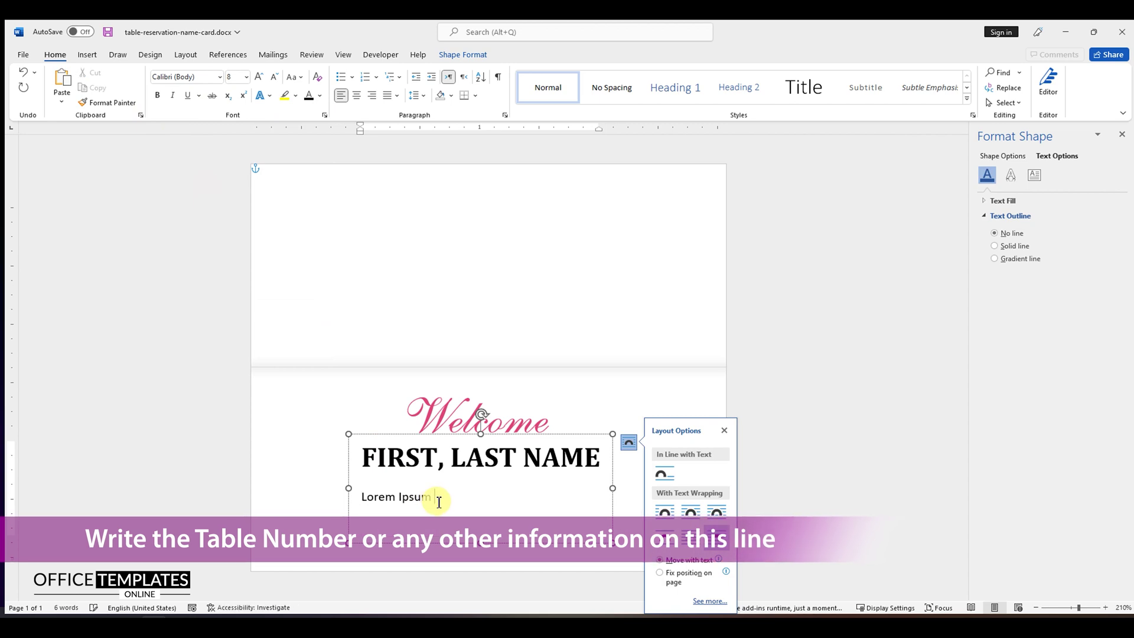
{"action": "type", "text": "dolor sit amet, consectetuer adipiscing elit."}
{"action": "left_click_drag", "start_coordinate": [589, 497], "coordinate": [445, 462]}
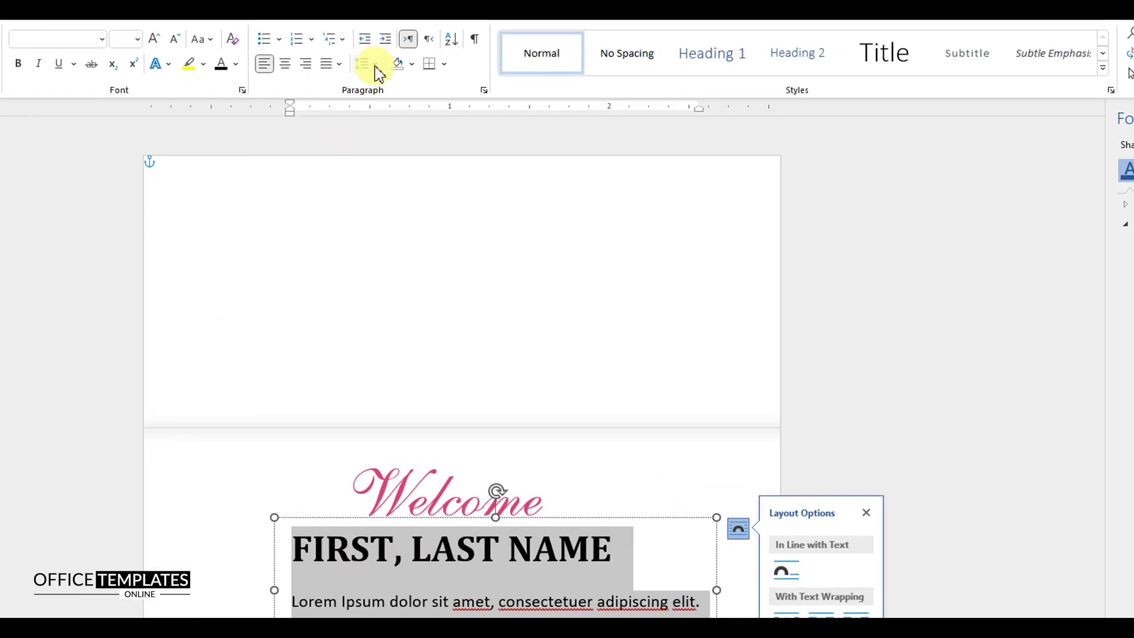
{"action": "left_click", "coordinate": [423, 95]}
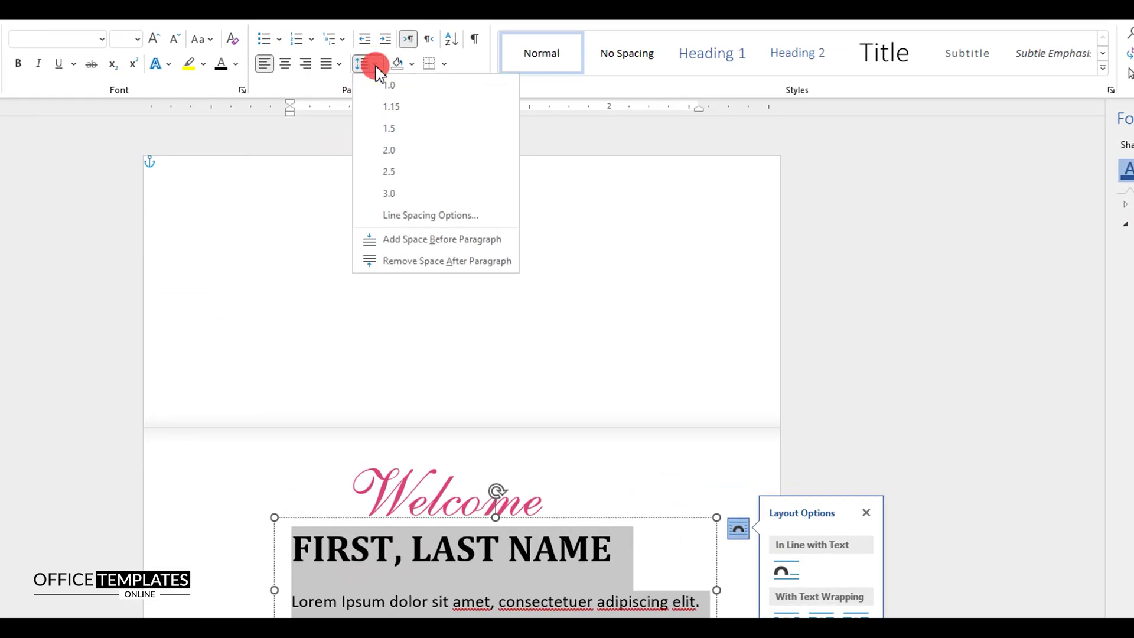
{"action": "left_click", "coordinate": [428, 263]}
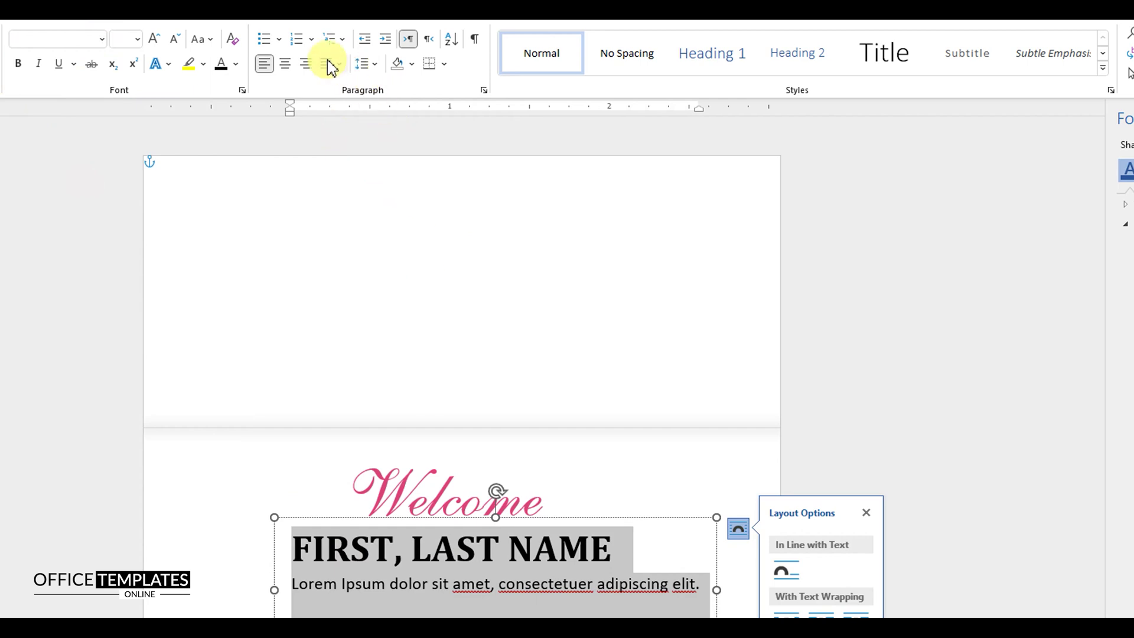
{"action": "left_click", "coordinate": [286, 63]}
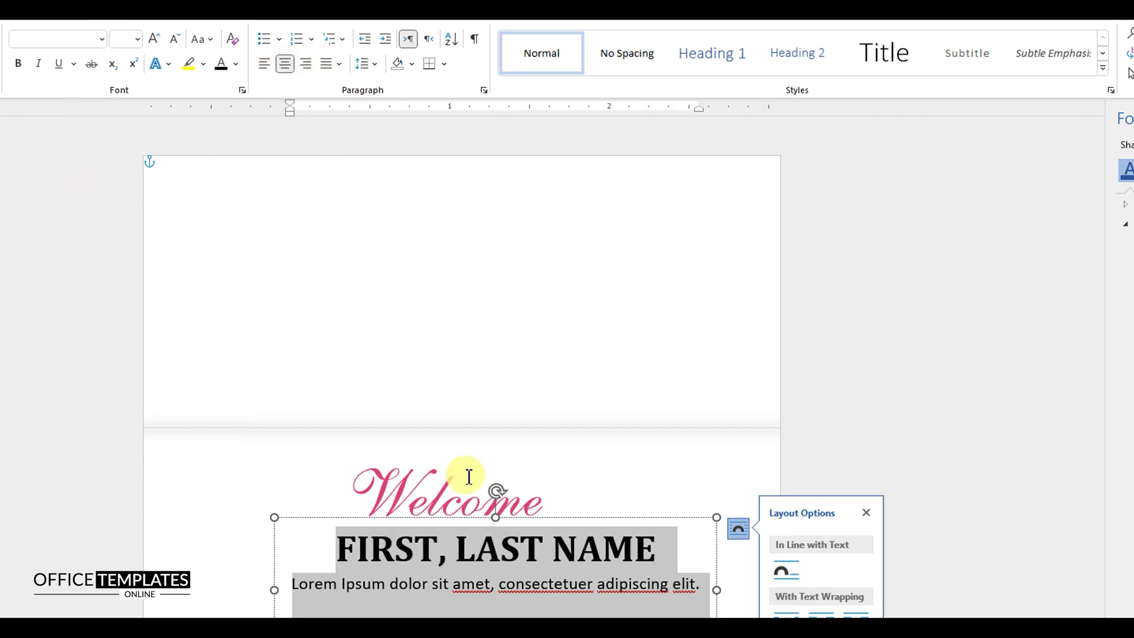
- Shrink the name text box to fit its text and Align Center it on the card
{"action": "left_click_drag", "start_coordinate": [515, 543], "coordinate": [528, 500]}
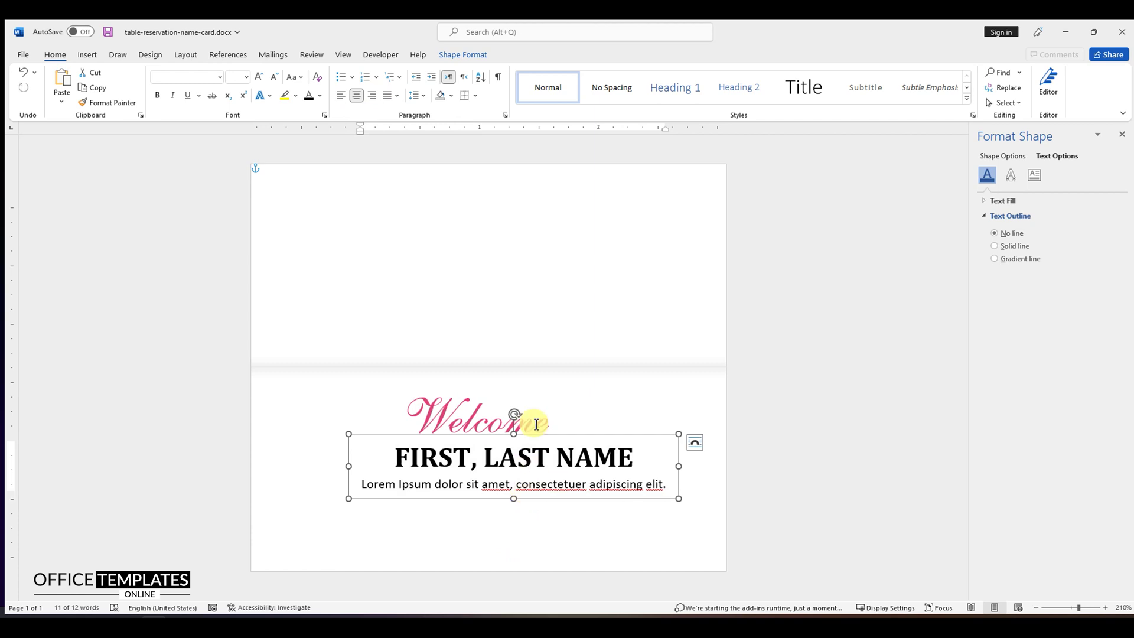
{"action": "left_click_drag", "start_coordinate": [537, 435], "coordinate": [513, 432]}
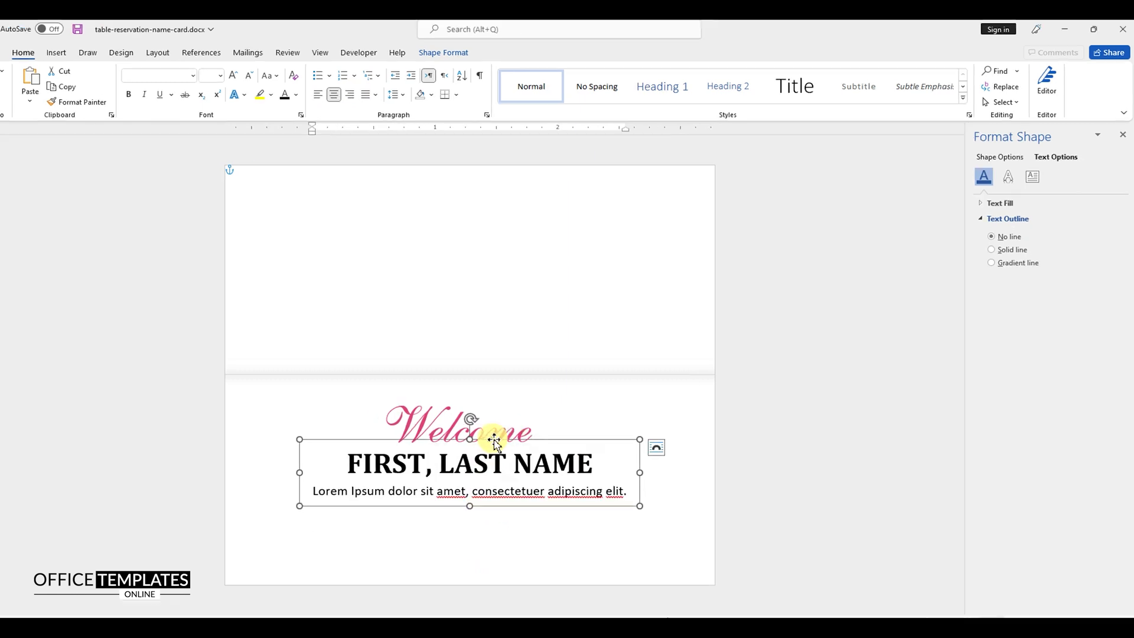
{"action": "left_click", "coordinate": [443, 52]}
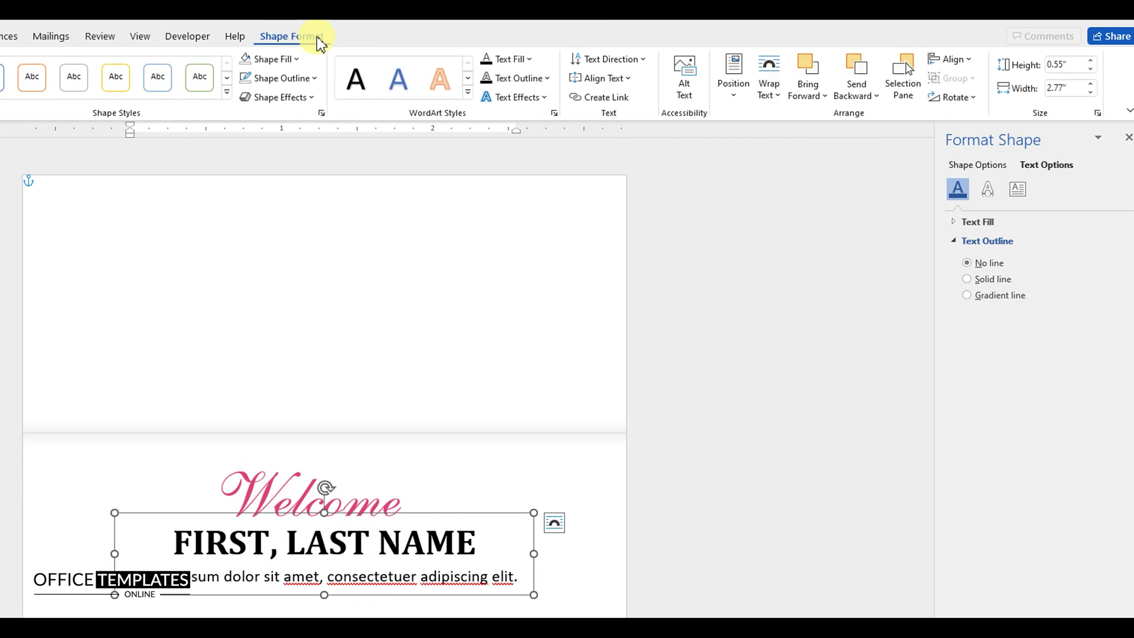
{"action": "left_click", "coordinate": [951, 59]}
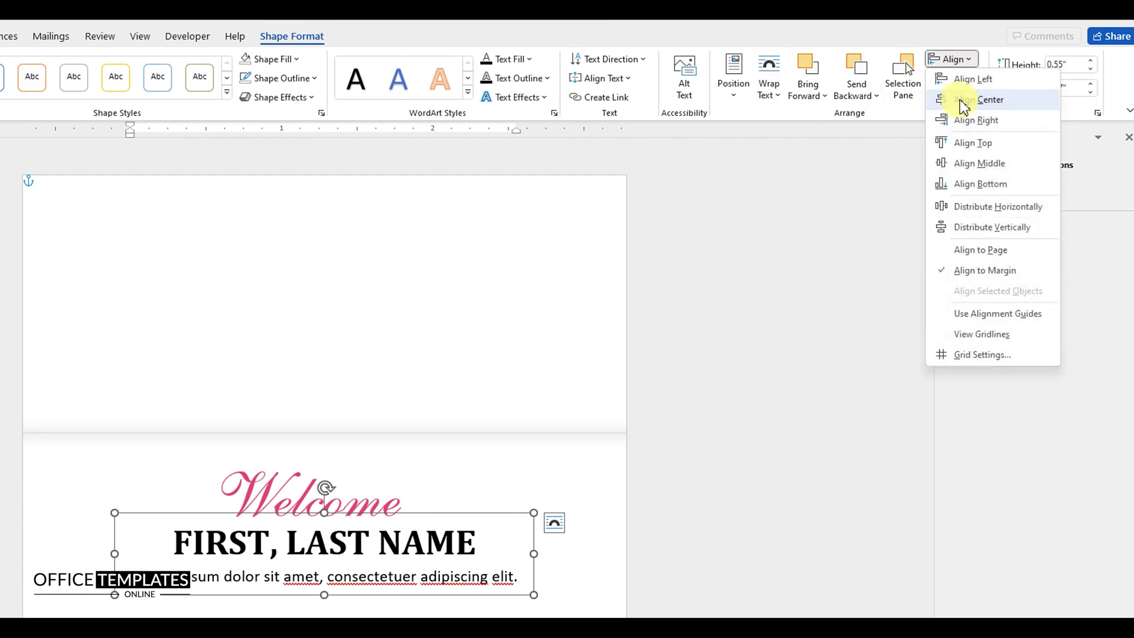
{"action": "left_click", "coordinate": [966, 100]}
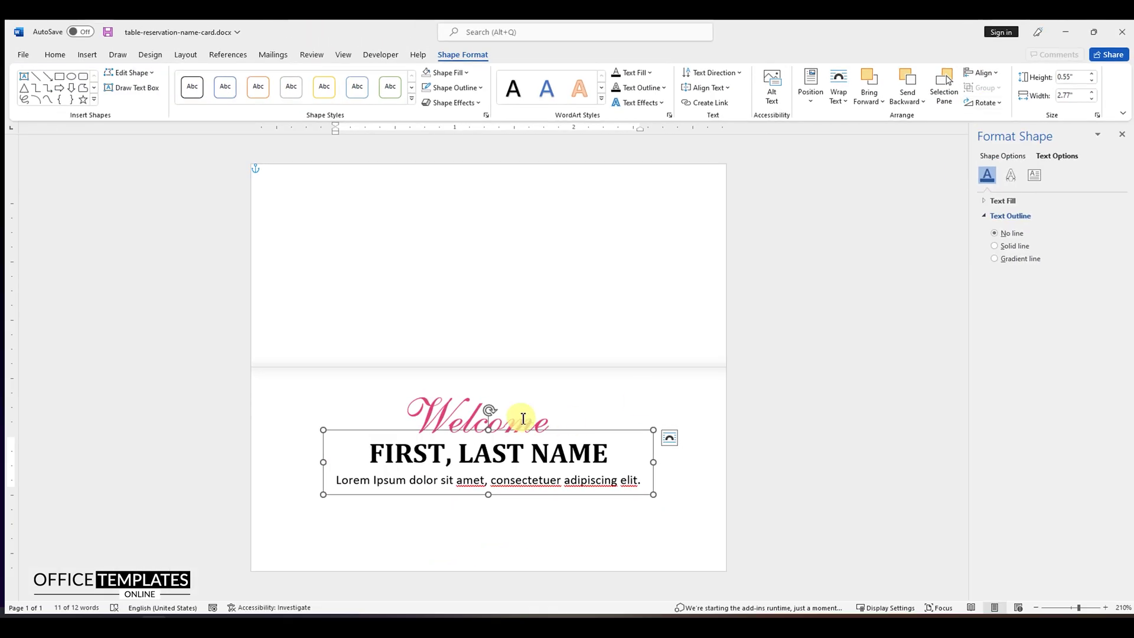
- Select the pink Welcome box and Align Center it horizontally on the card
{"action": "left_click", "coordinate": [523, 419]}
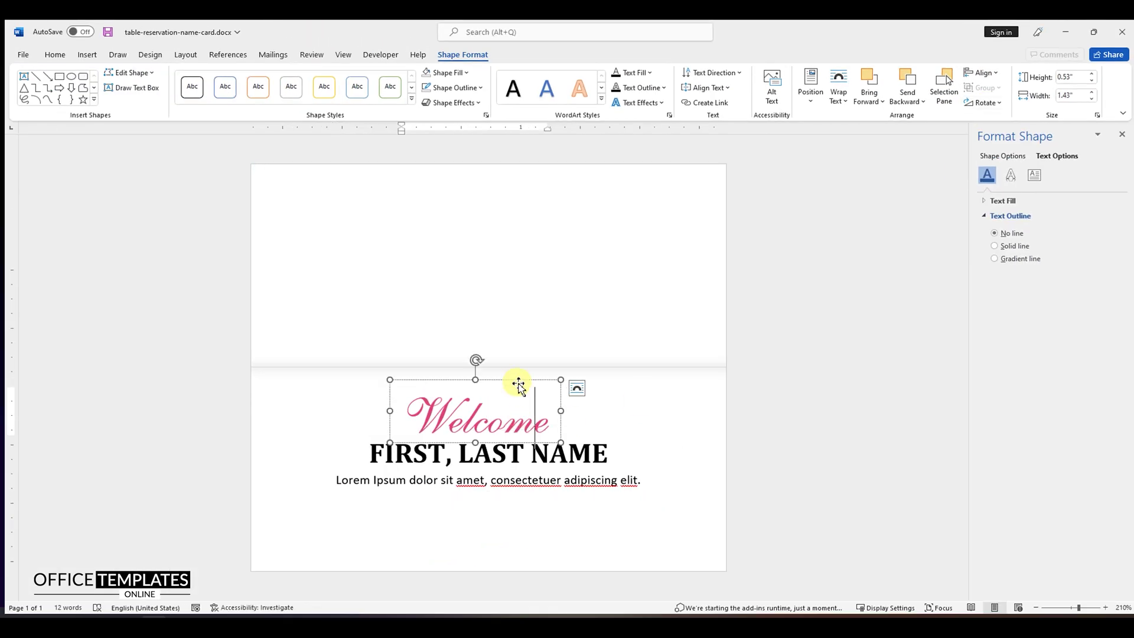
{"action": "left_click", "coordinate": [518, 381]}
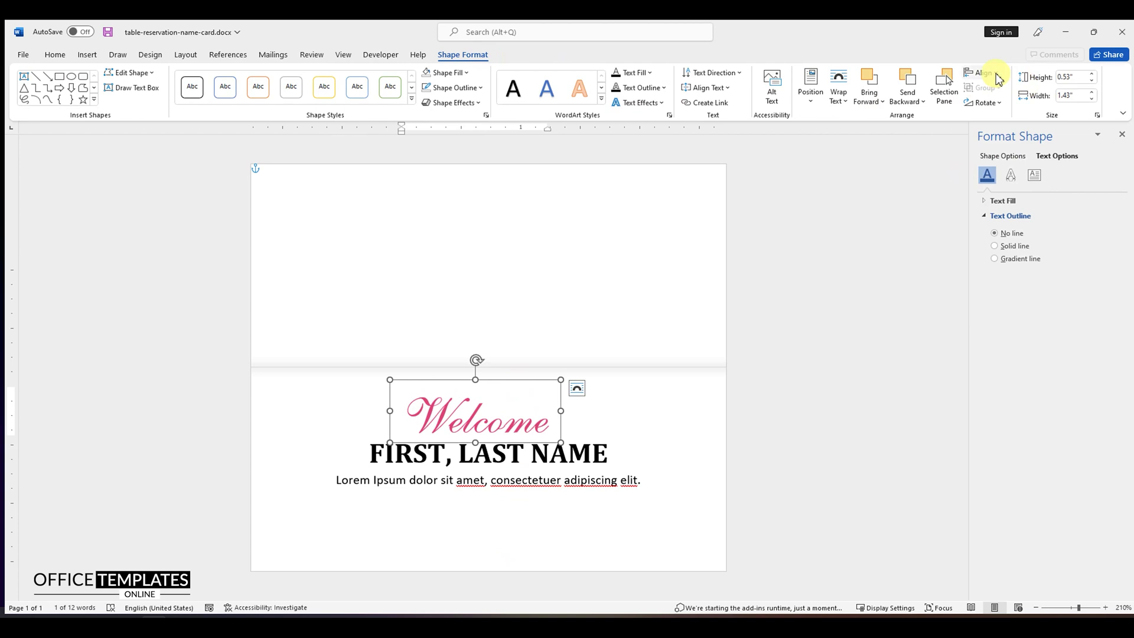
{"action": "left_click", "coordinate": [996, 75]}
{"action": "left_click", "coordinate": [1003, 105]}
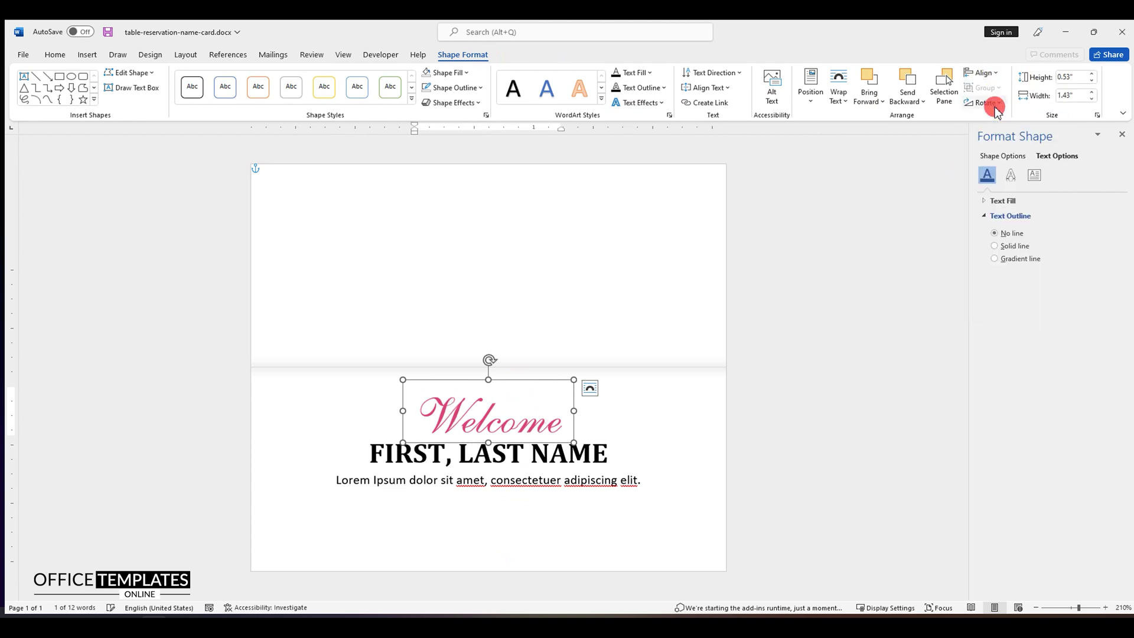
{"action": "left_click", "coordinate": [679, 476]}
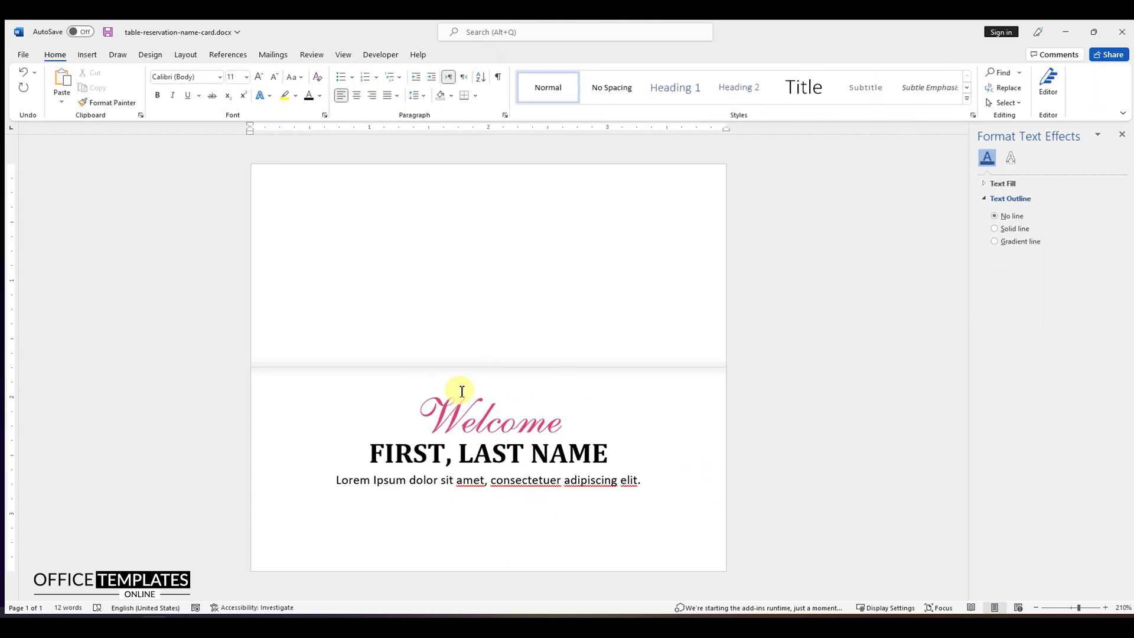
- Insert the divider-line.svg picture from this device, set to In Front of Text
{"action": "left_click", "coordinate": [86, 55]}
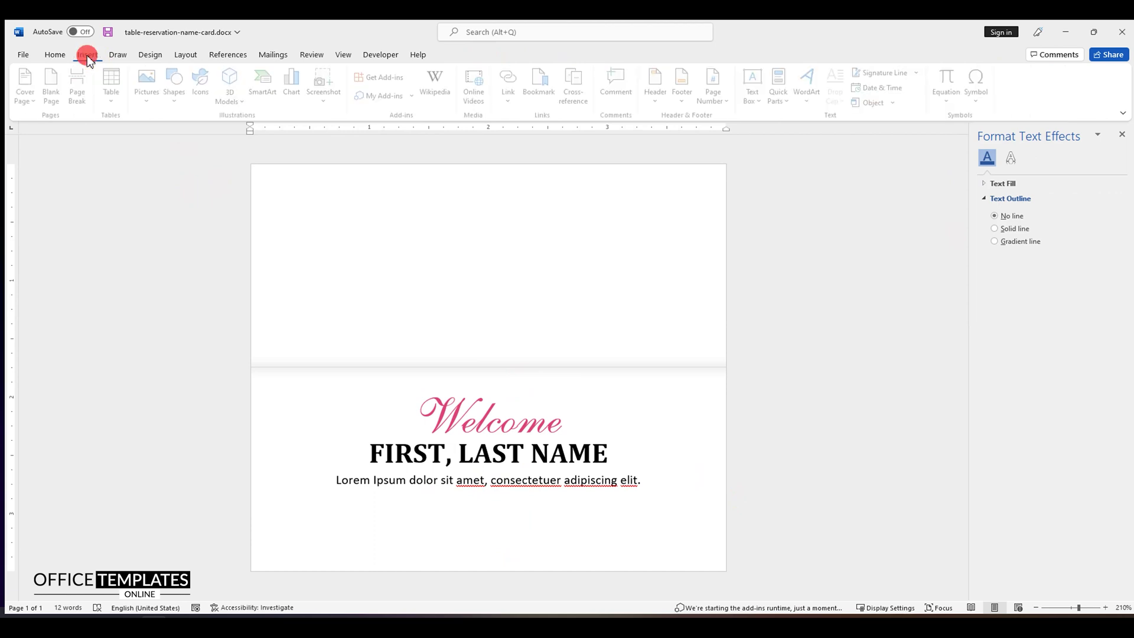
{"action": "left_click", "coordinate": [150, 83]}
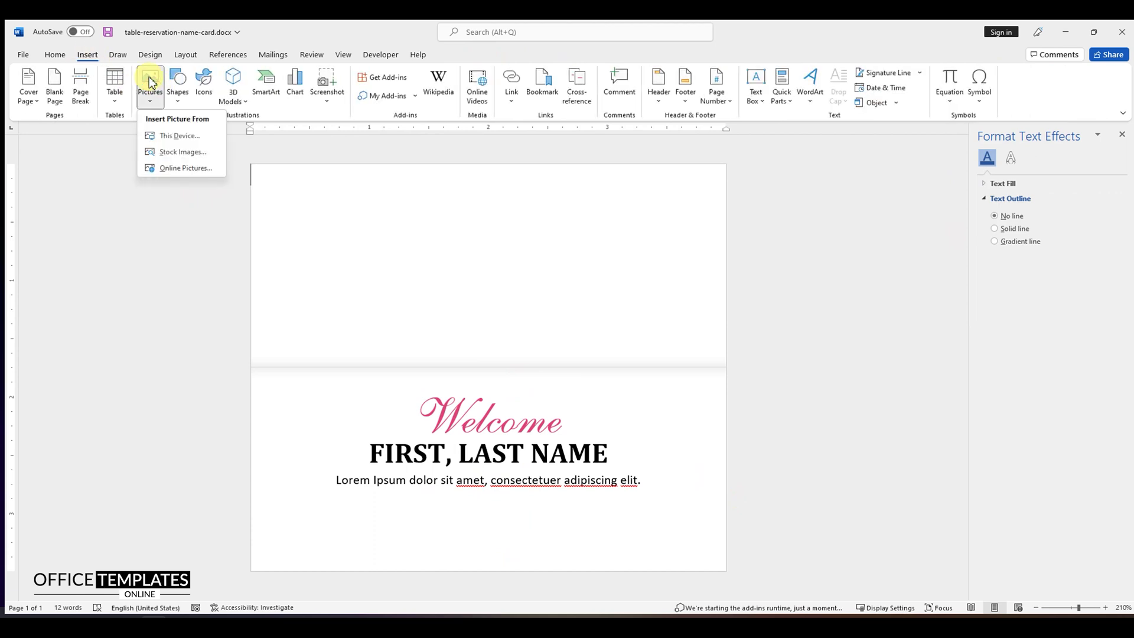
{"action": "left_click", "coordinate": [171, 135]}
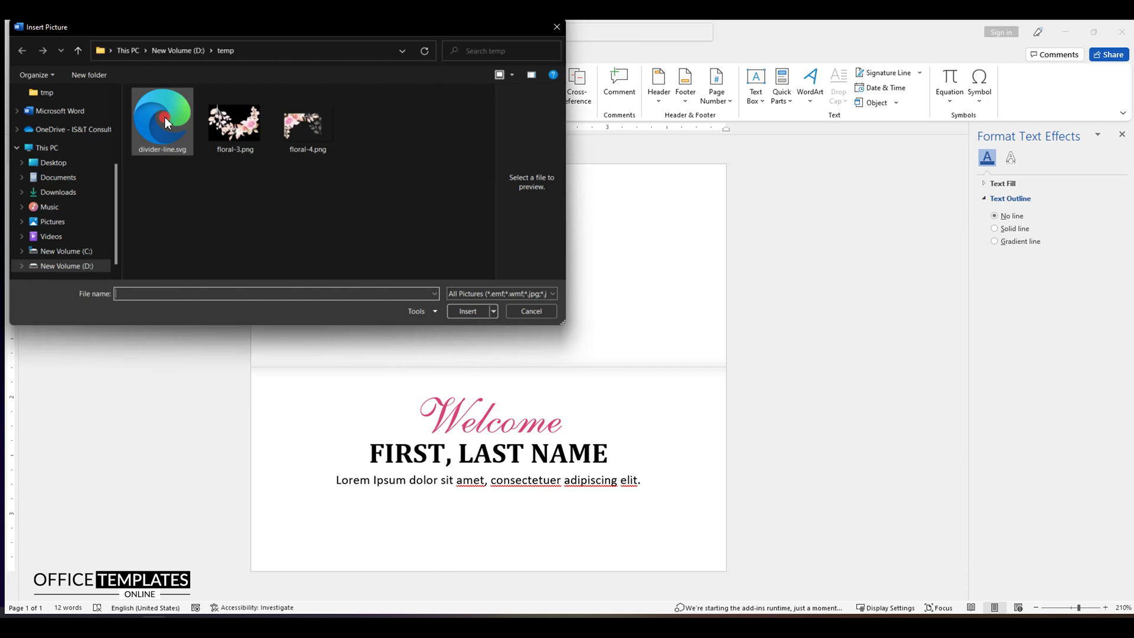
{"action": "double_click", "coordinate": [165, 123]}
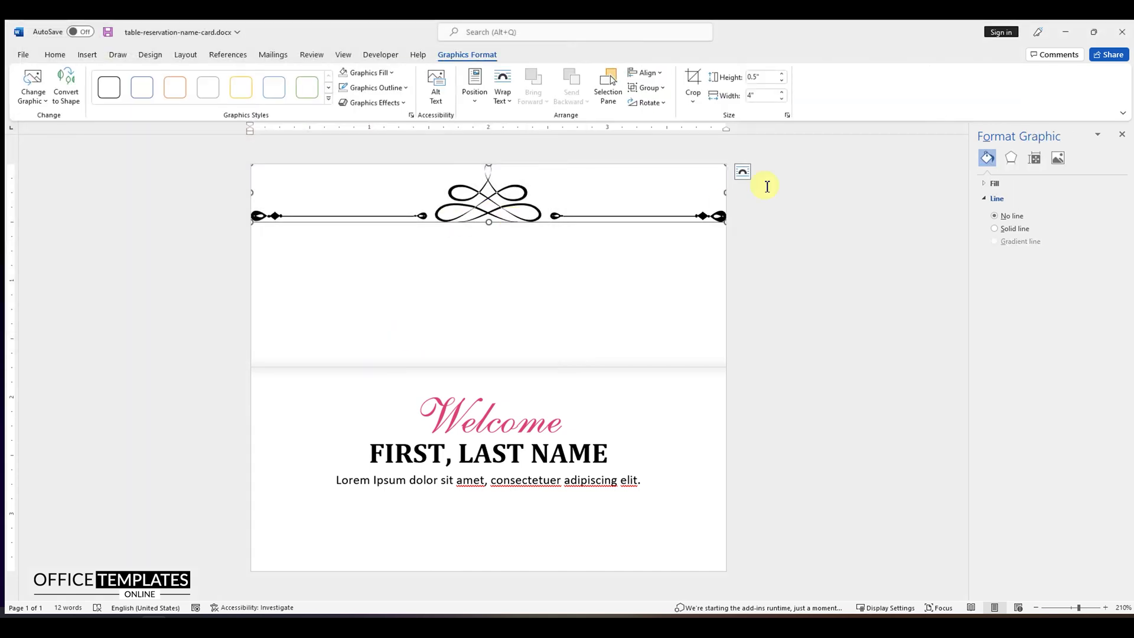
{"action": "left_click", "coordinate": [745, 173]}
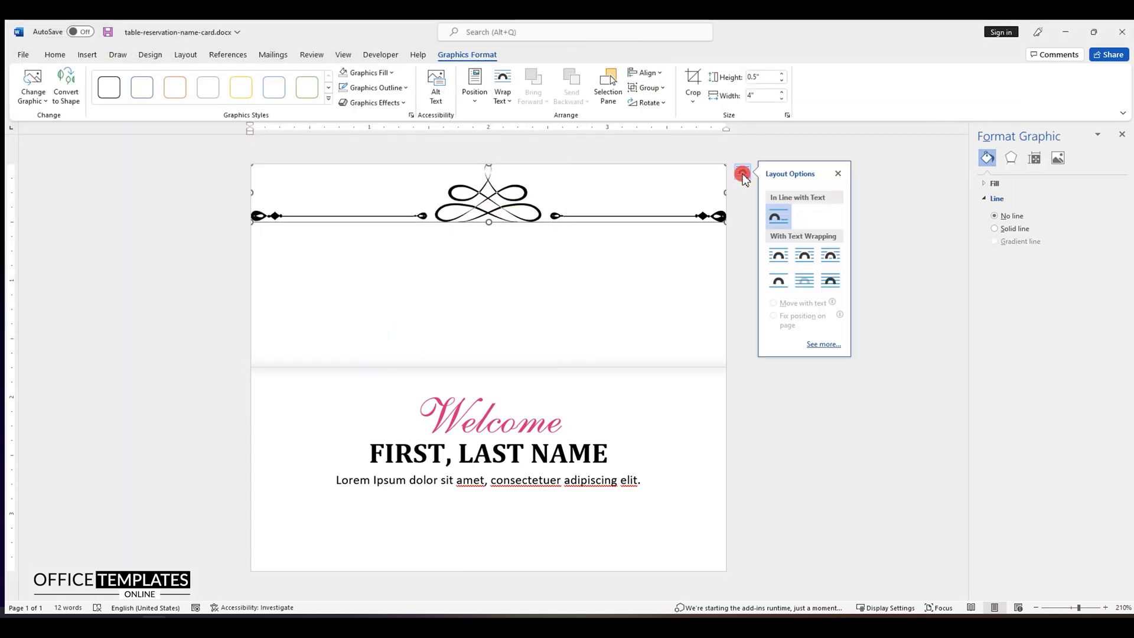
{"action": "left_click", "coordinate": [831, 282]}
- Move the divider below the info line and size it to 0.21" high by 1.64" wide
{"action": "left_click_drag", "start_coordinate": [726, 225], "coordinate": [516, 185]}
{"action": "left_click_drag", "start_coordinate": [379, 185], "coordinate": [462, 518]}
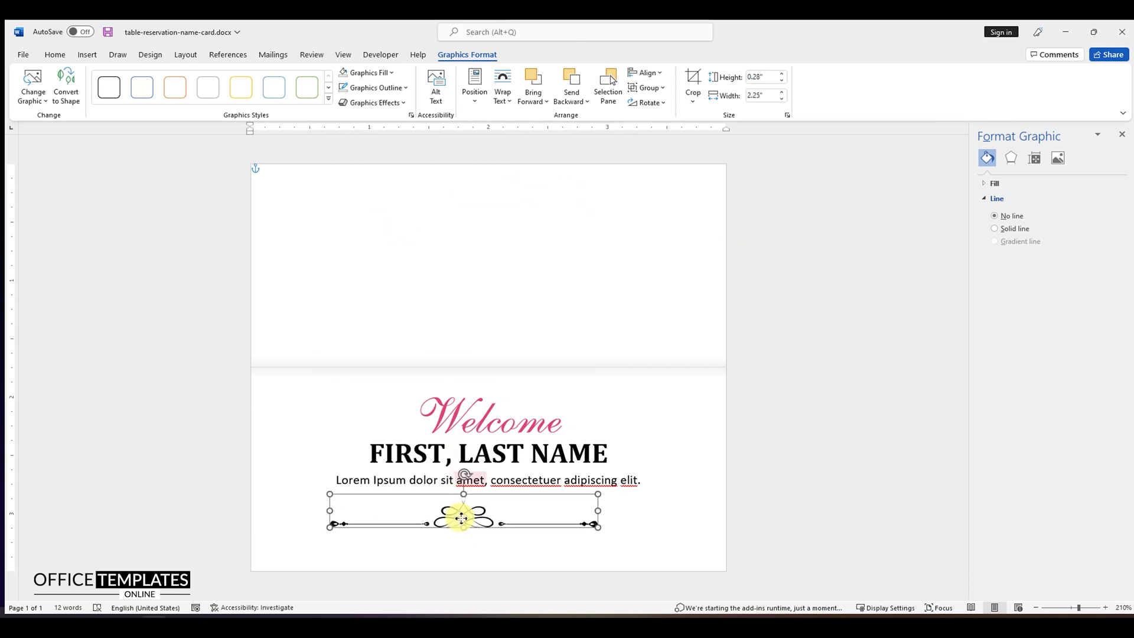
{"action": "left_click_drag", "start_coordinate": [491, 515], "coordinate": [481, 508]}
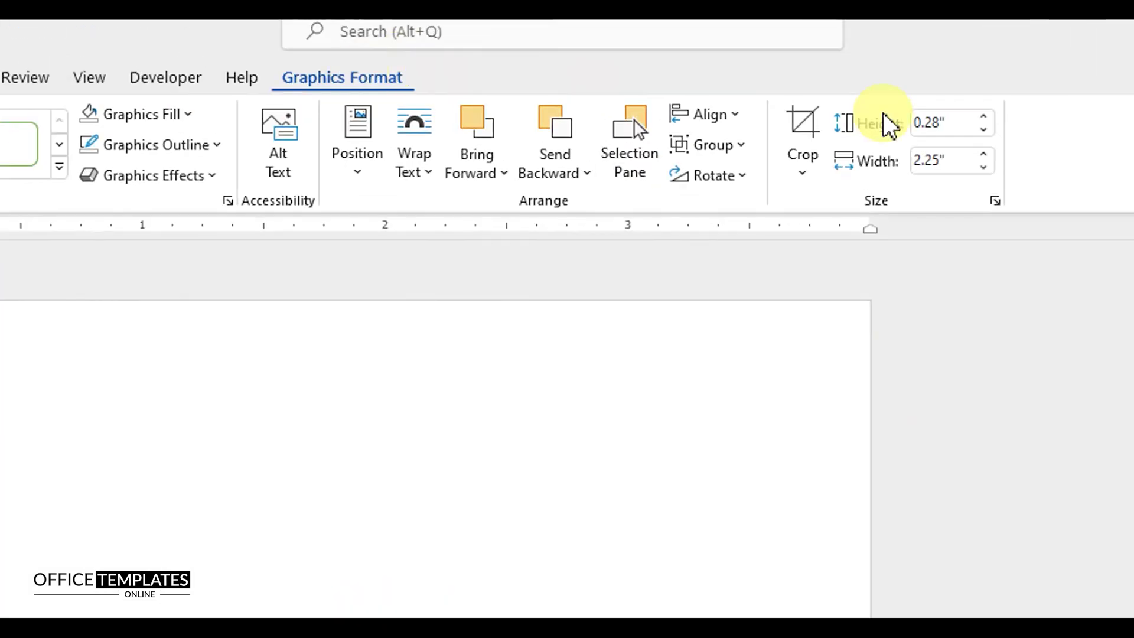
{"action": "left_click", "coordinate": [950, 122]}
{"action": "type", "text": "0.21"}
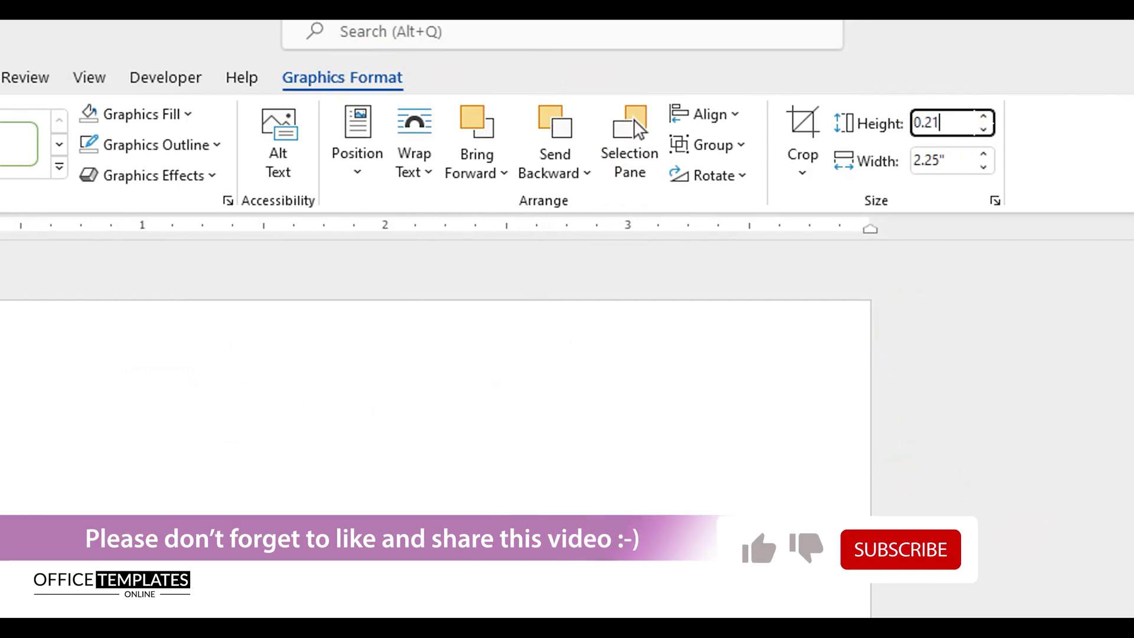
{"action": "key", "text": "Tab"}
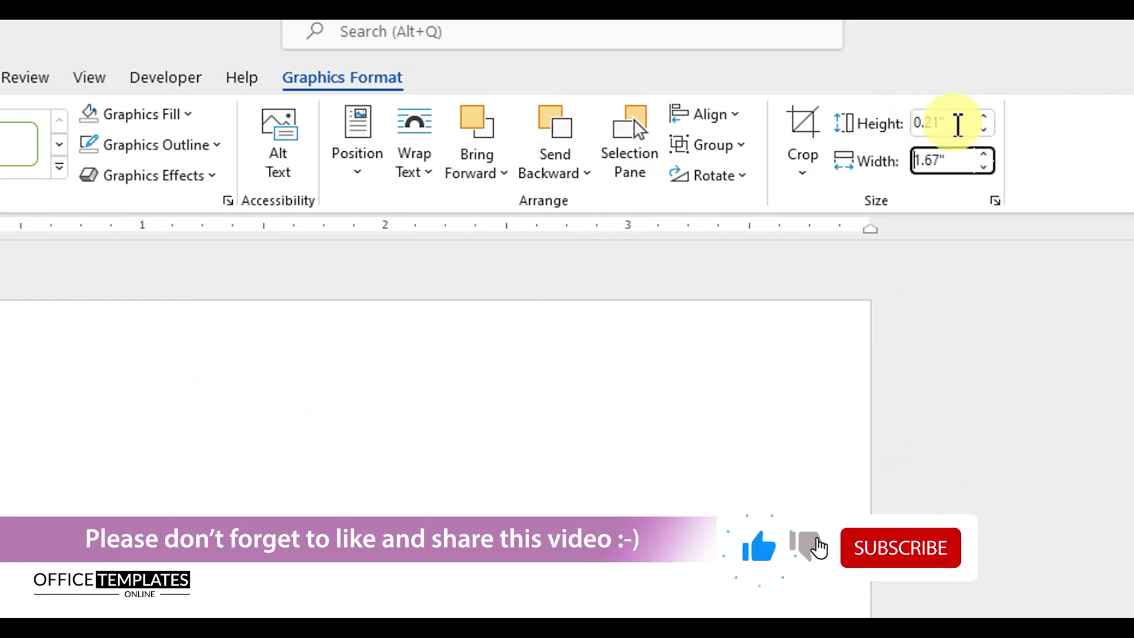
{"action": "type", "text": "1.64"}
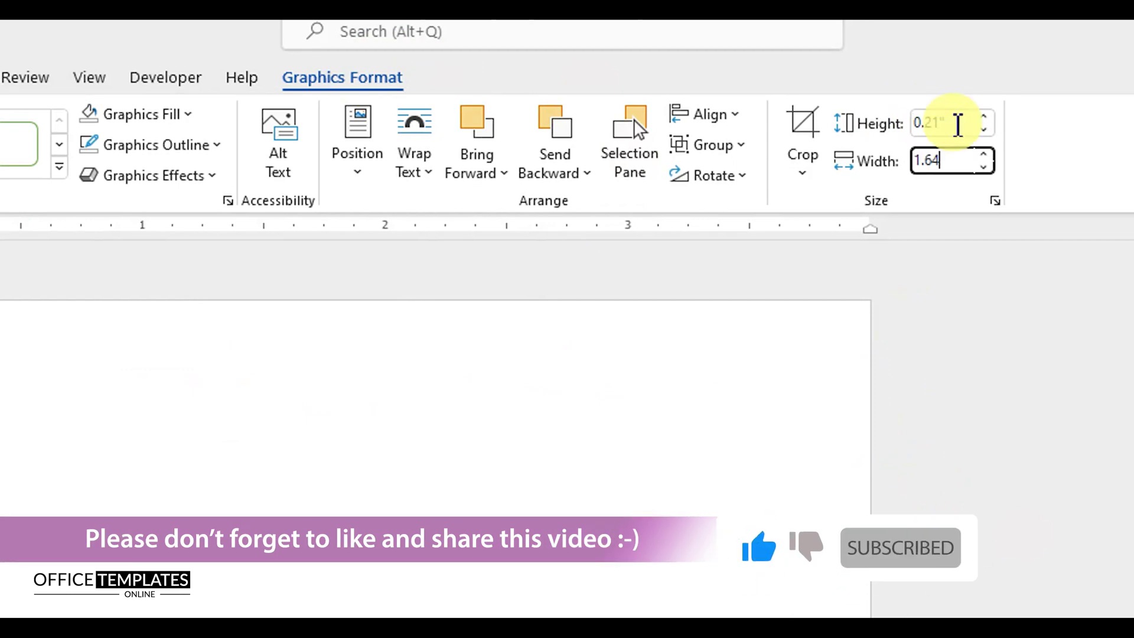
{"action": "key", "text": "Return"}
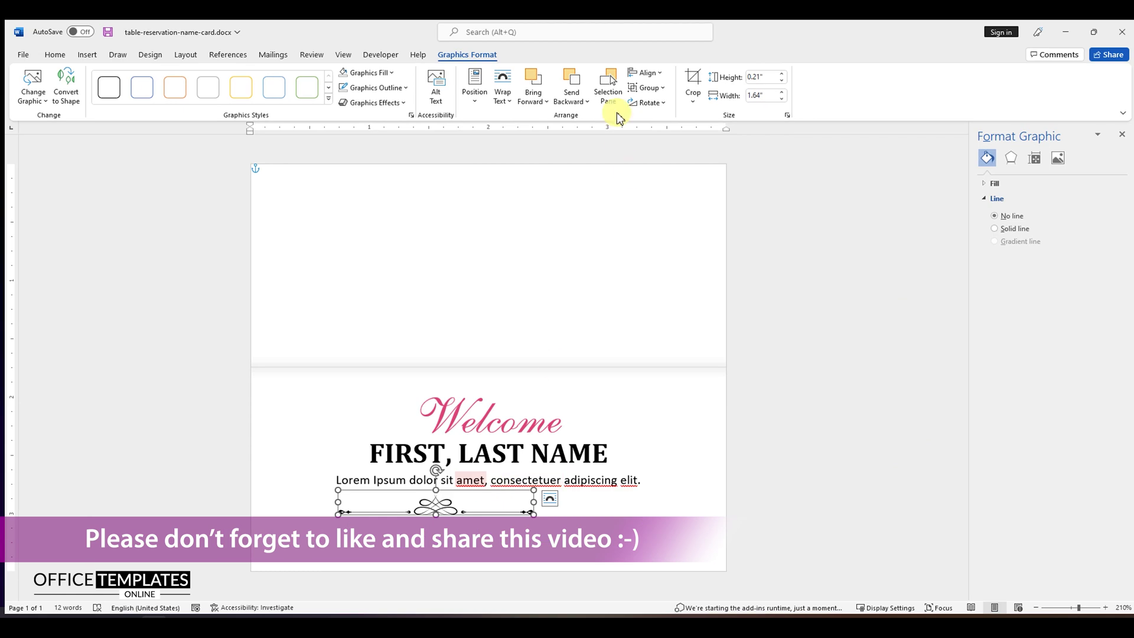
- Centre the divider horizontally on the card and nudge it slightly lower
{"action": "left_click", "coordinate": [646, 73]}
{"action": "left_click", "coordinate": [664, 101]}
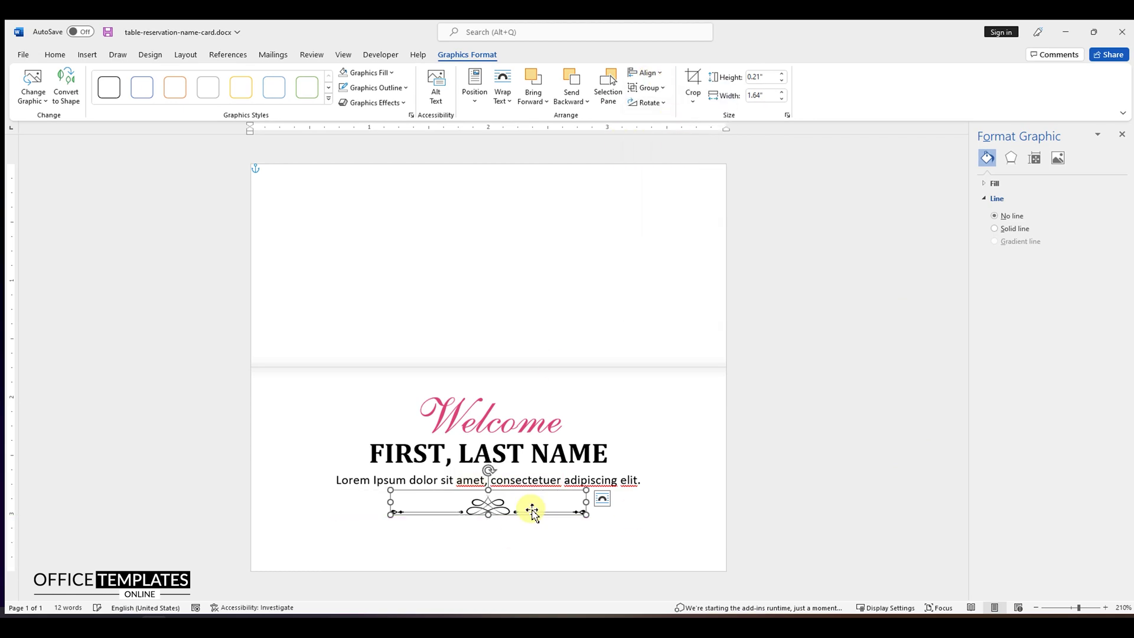
{"action": "left_click_drag", "start_coordinate": [532, 511], "coordinate": [500, 514]}
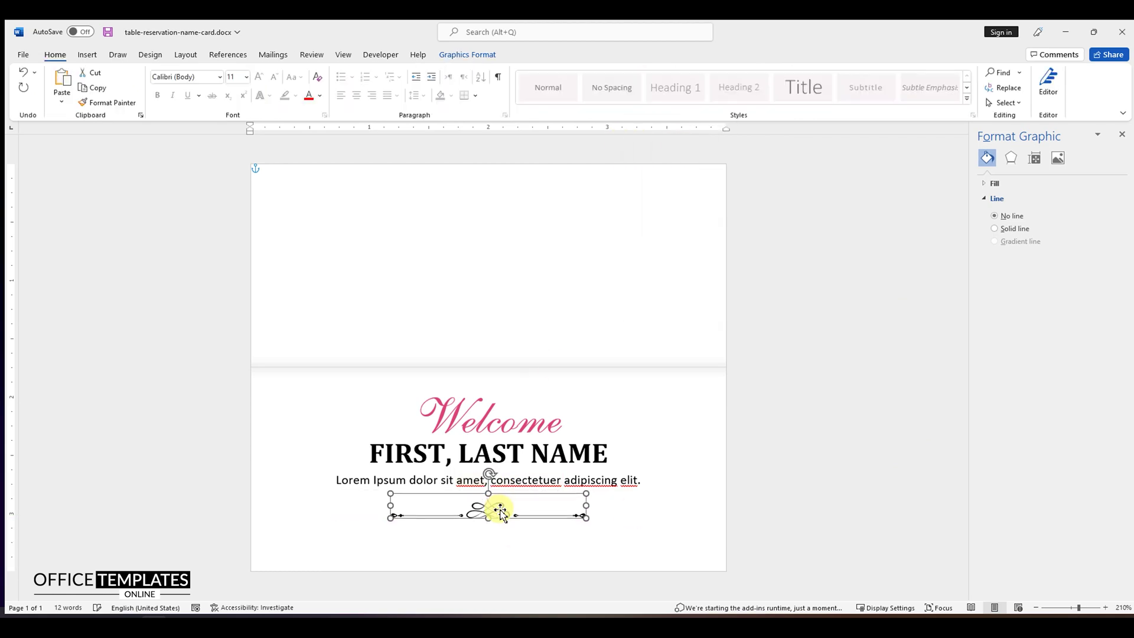
{"action": "left_click", "coordinate": [506, 421]}
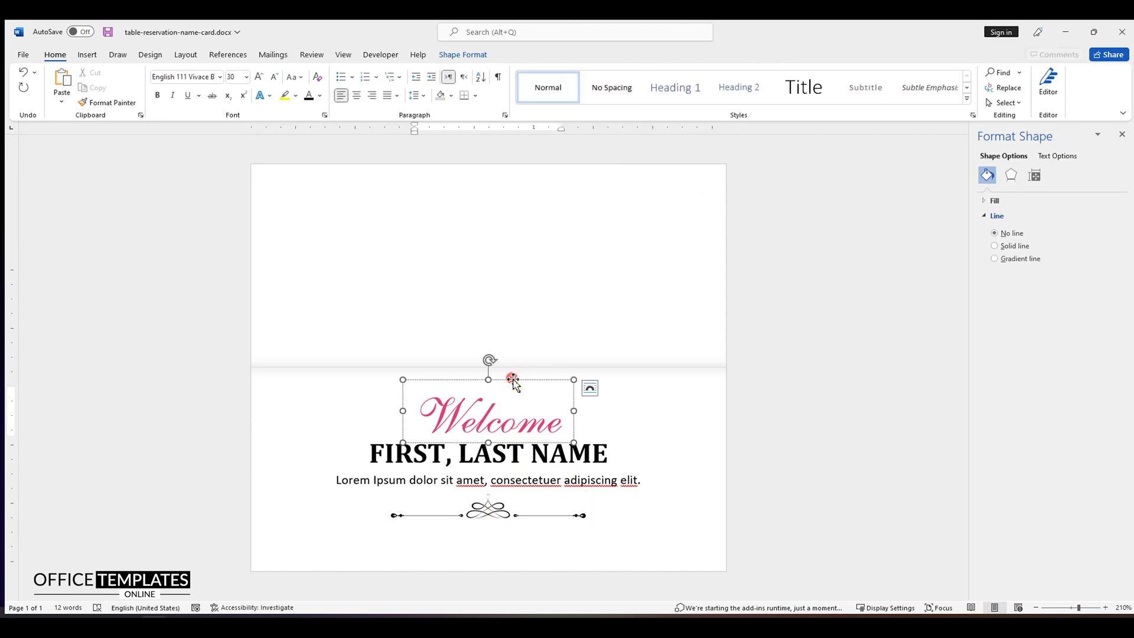
- Select the Welcome box, name text box and divider ornament, and center them on one another
{"action": "left_click", "coordinate": [512, 380]}
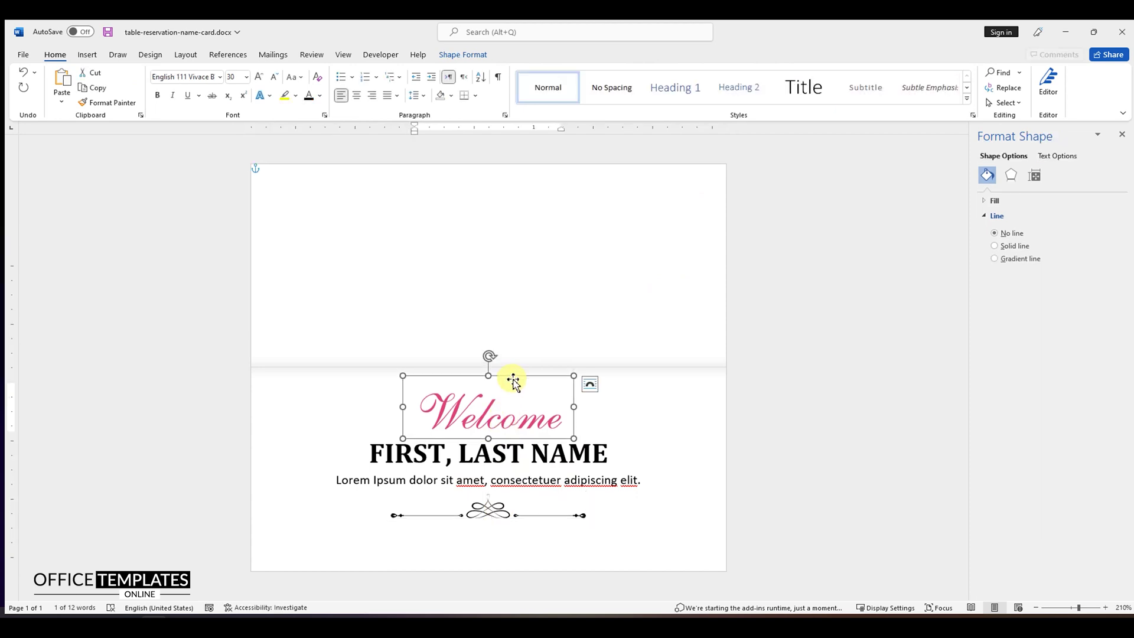
{"action": "left_click", "coordinate": [502, 467], "text": "shift"}
{"action": "left_click", "coordinate": [496, 509], "text": "shift"}
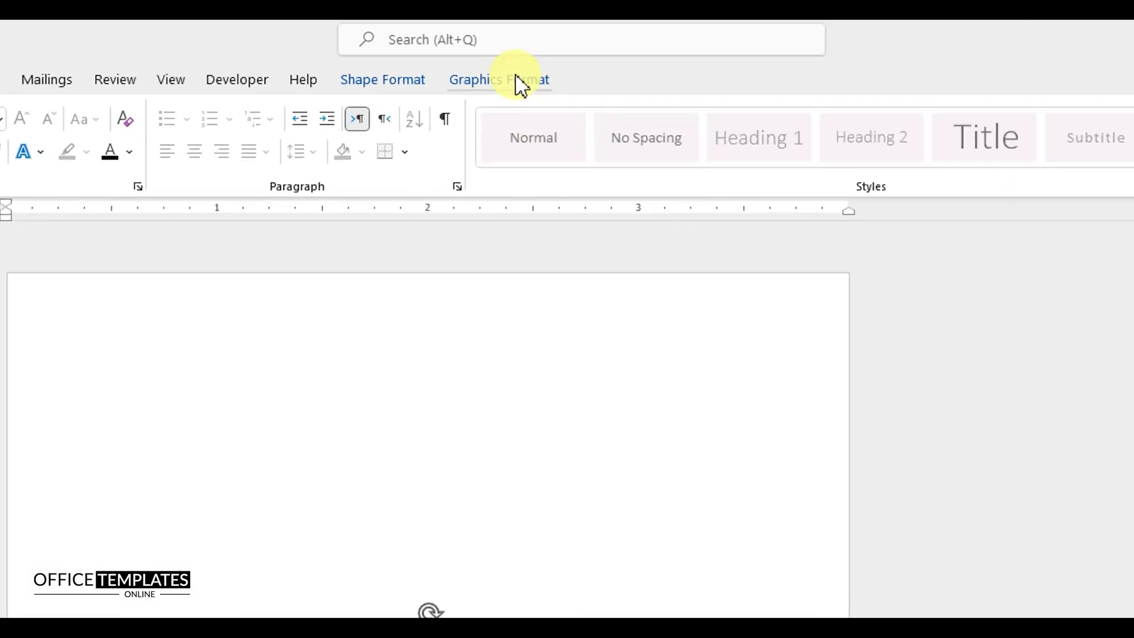
{"action": "left_click", "coordinate": [538, 56]}
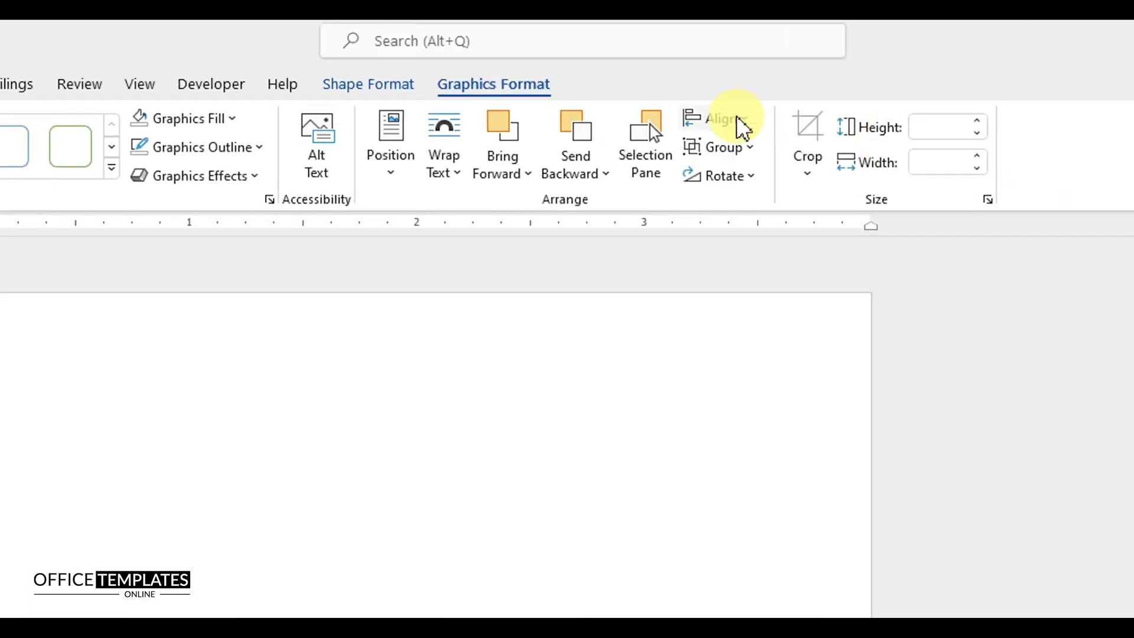
{"action": "left_click", "coordinate": [657, 77]}
{"action": "left_click", "coordinate": [765, 179]}
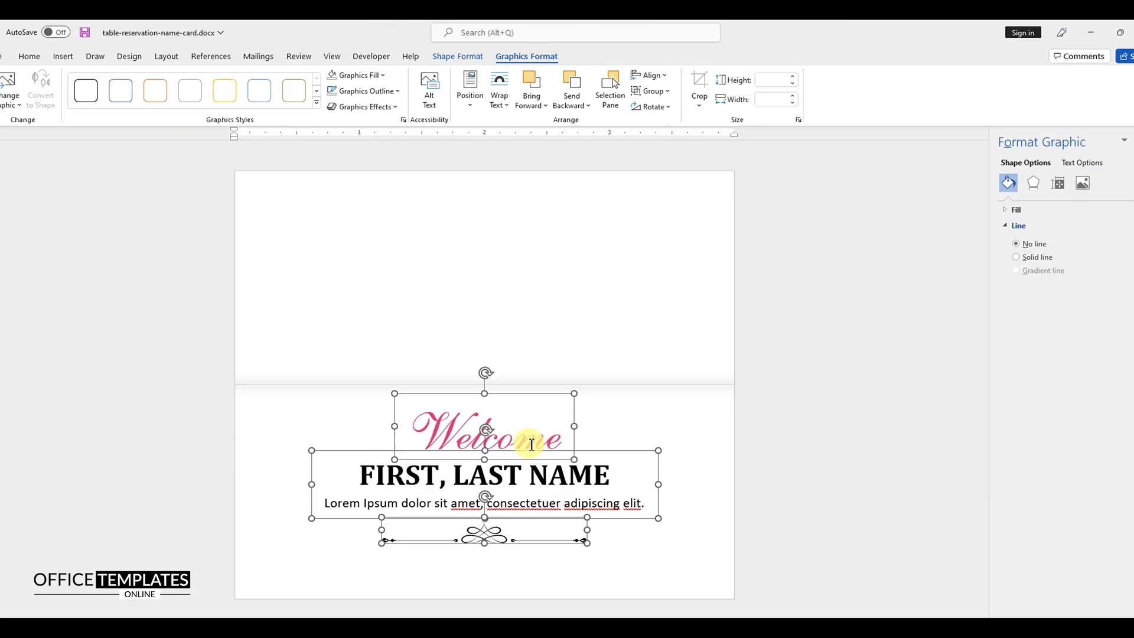
- Group the three objects, align the group on the page, and nudge it slightly down
{"action": "right_click", "coordinate": [518, 379]}
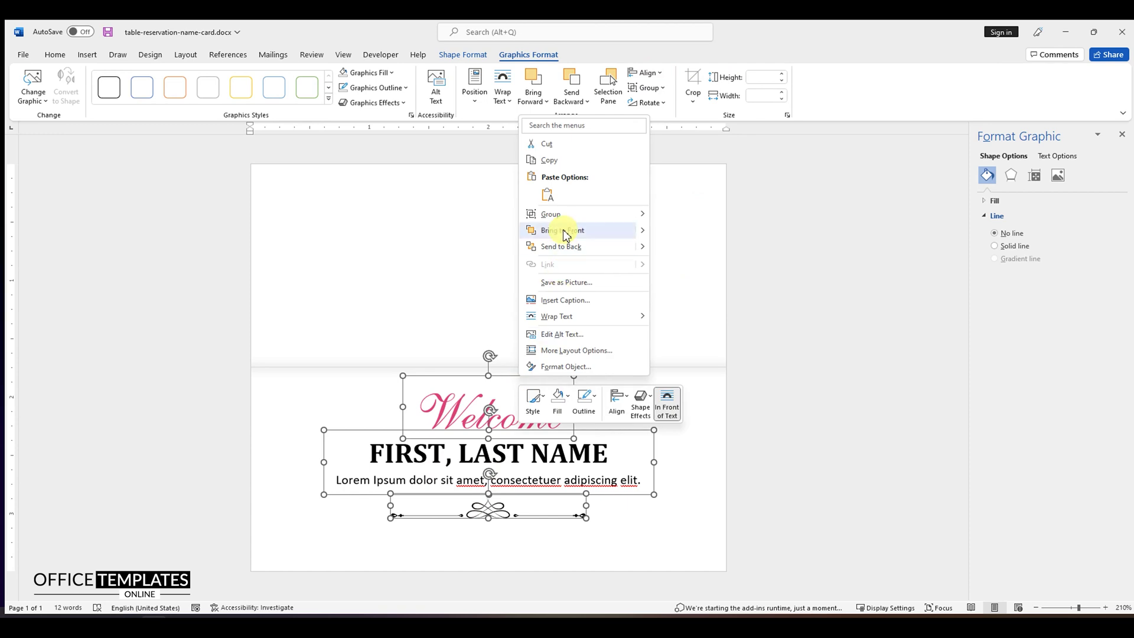
{"action": "mouse_move", "coordinate": [568, 214]}
{"action": "left_click", "coordinate": [682, 216]}
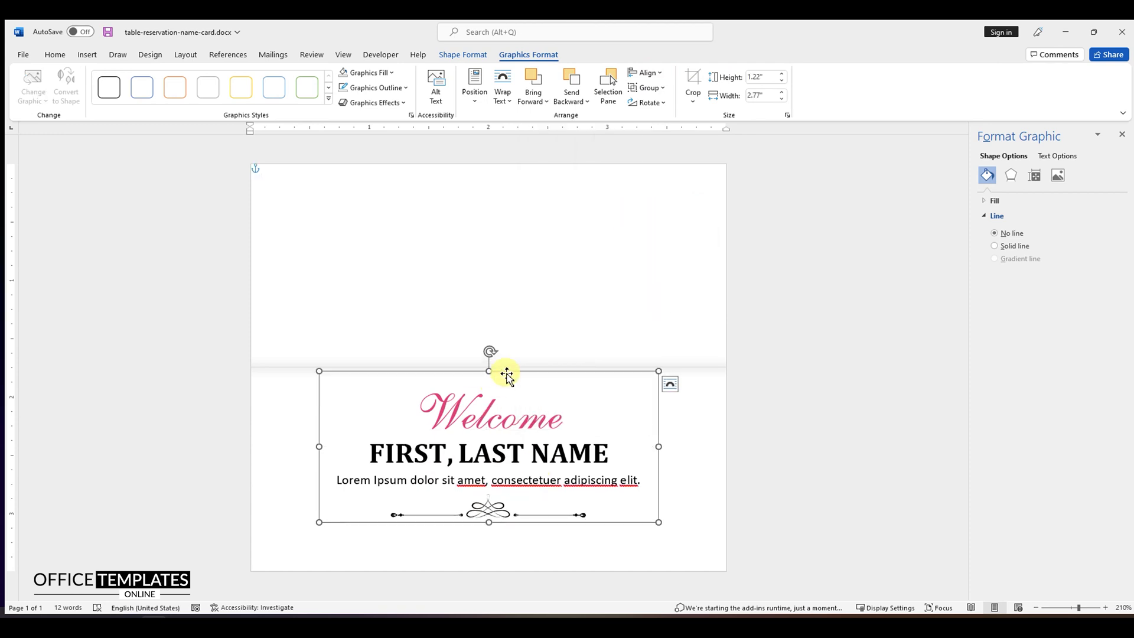
{"action": "left_click", "coordinate": [660, 77]}
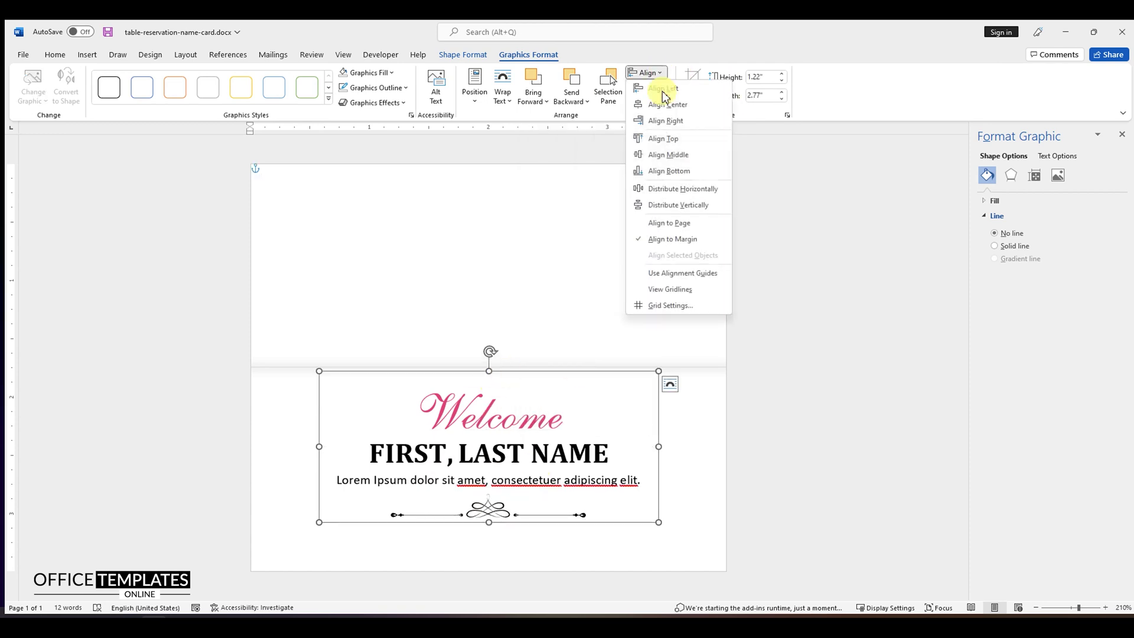
{"action": "left_click", "coordinate": [665, 108]}
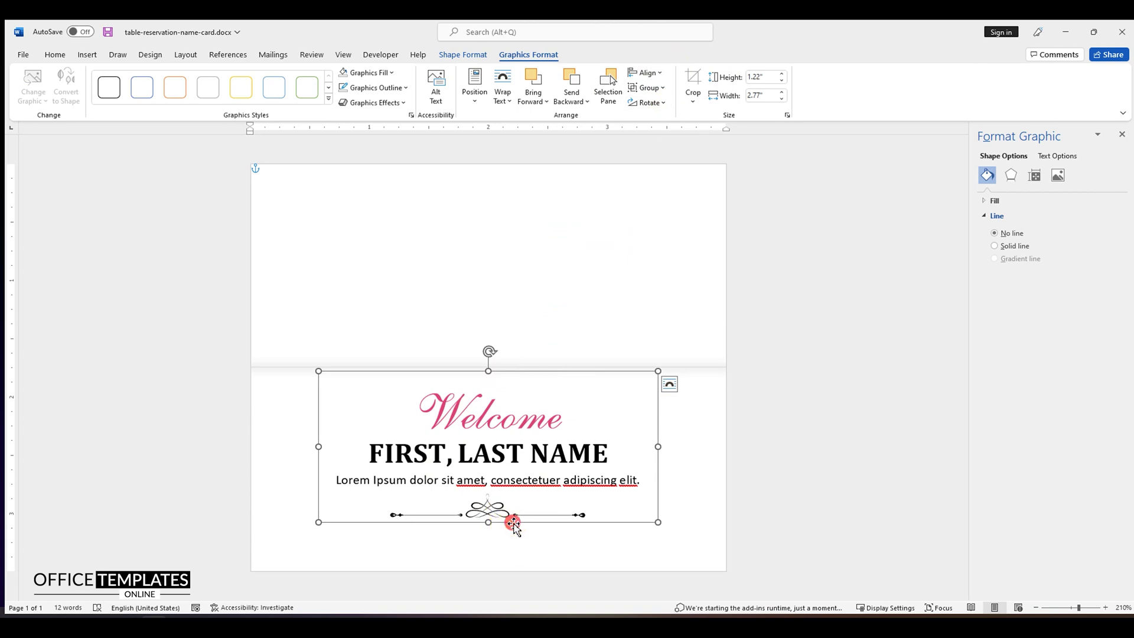
{"action": "key", "text": "Down"}
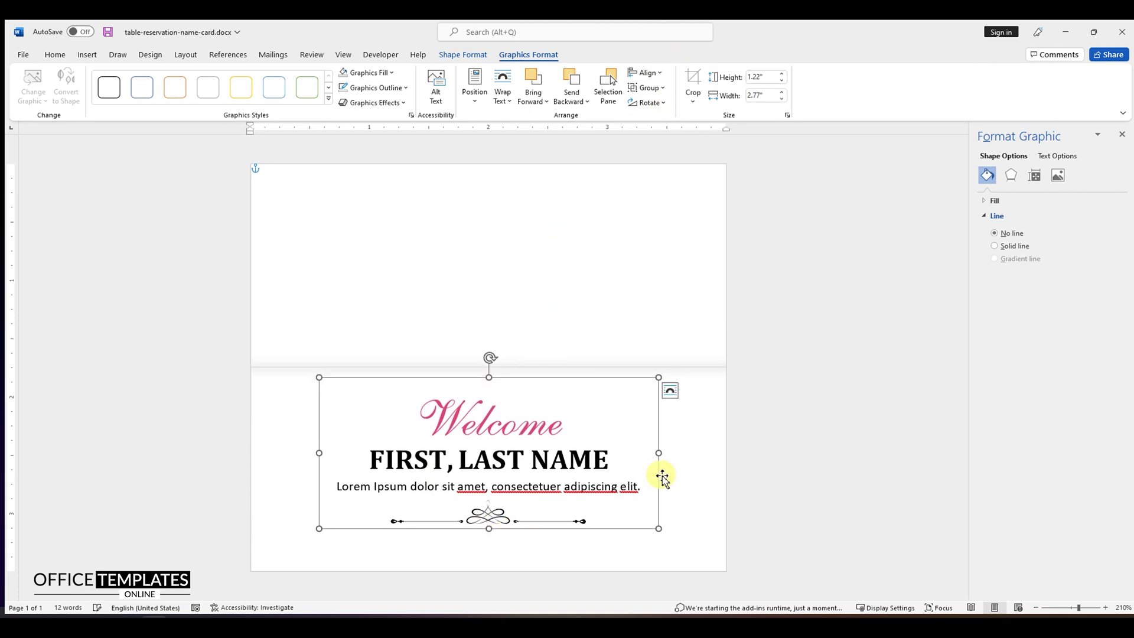
- Insert the floral-3.png picture from this device with In Front of Text wrapping
{"action": "left_click", "coordinate": [317, 199]}
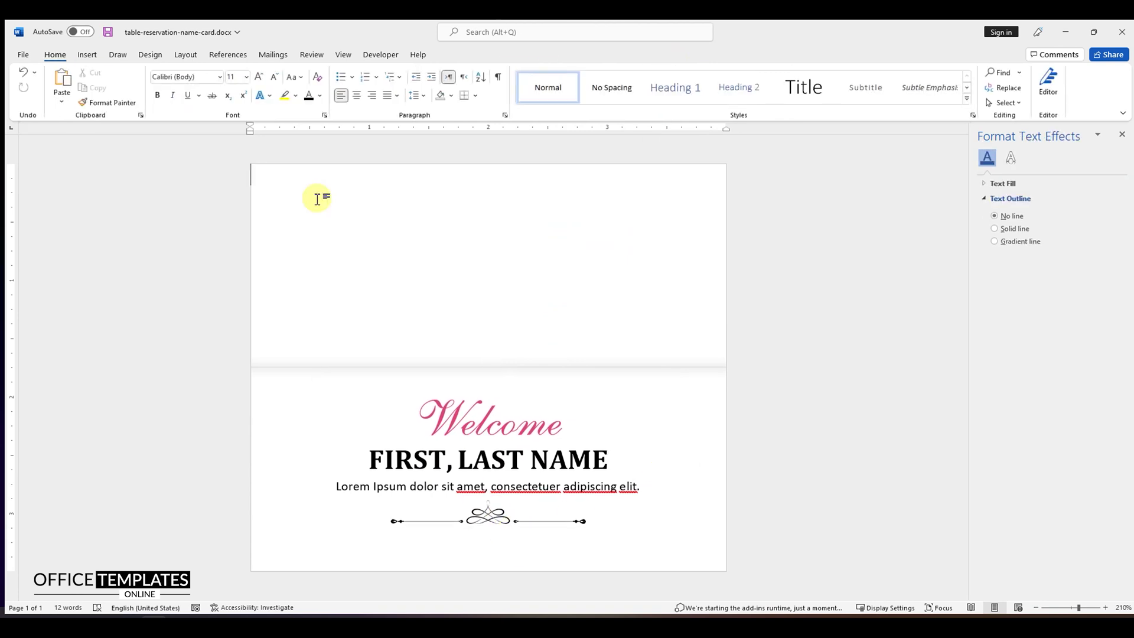
{"action": "left_click", "coordinate": [89, 54]}
{"action": "left_click", "coordinate": [152, 82]}
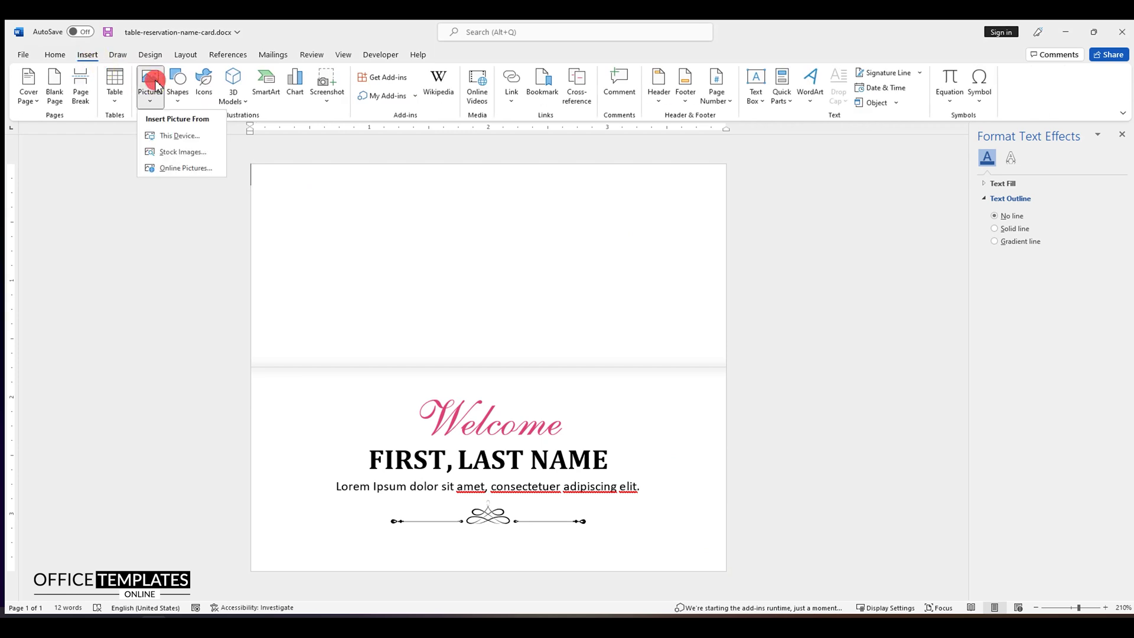
{"action": "left_click", "coordinate": [179, 137]}
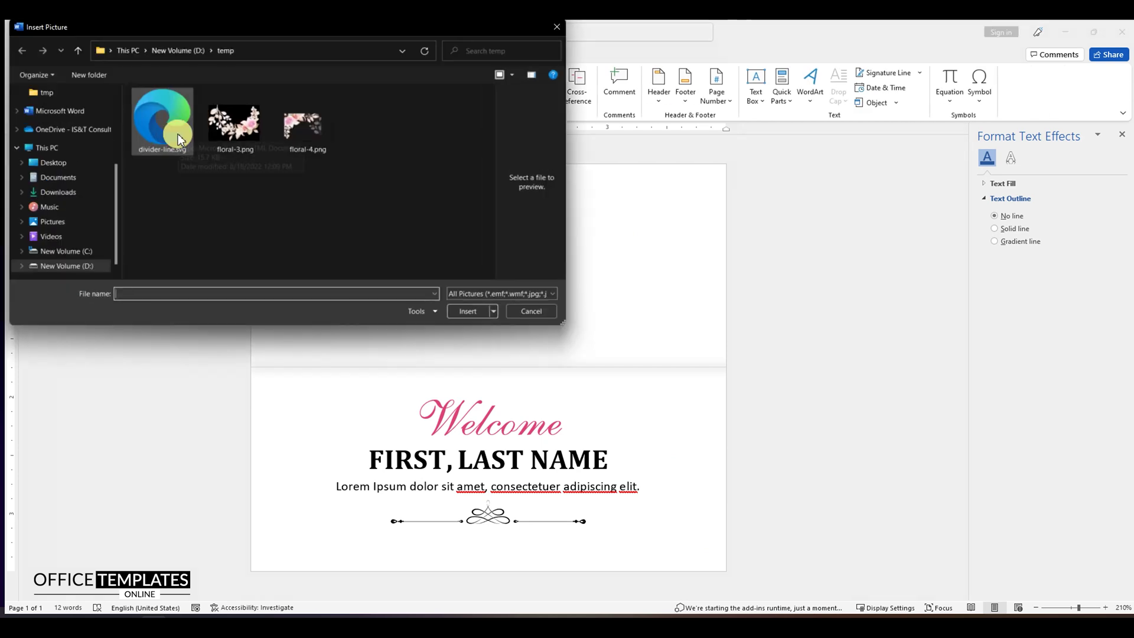
{"action": "double_click", "coordinate": [234, 122]}
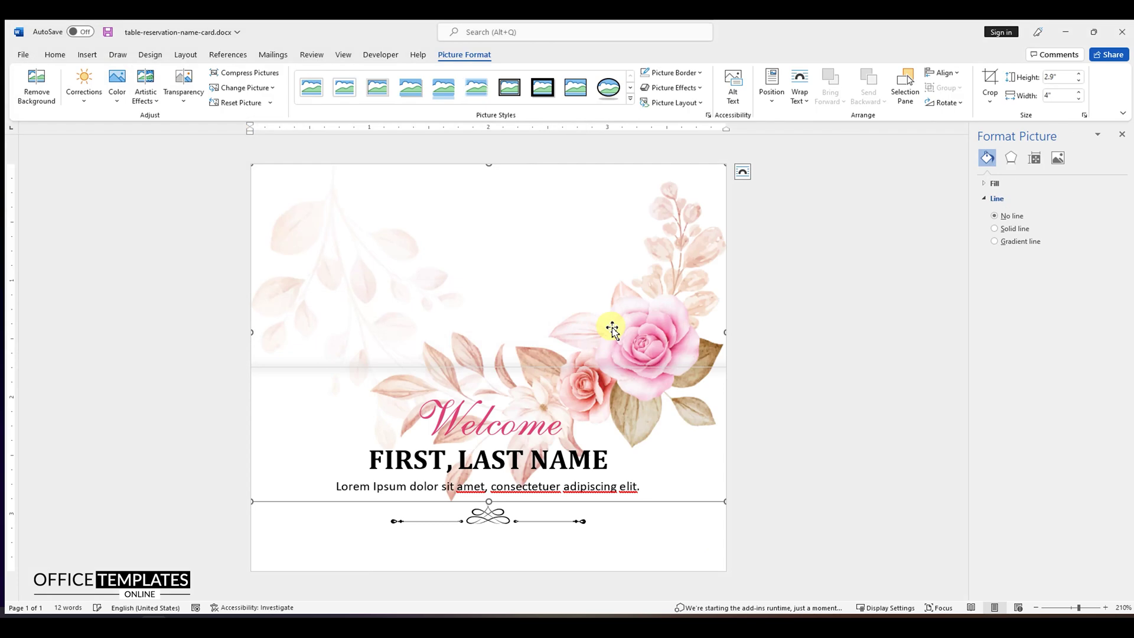
{"action": "left_click", "coordinate": [743, 176]}
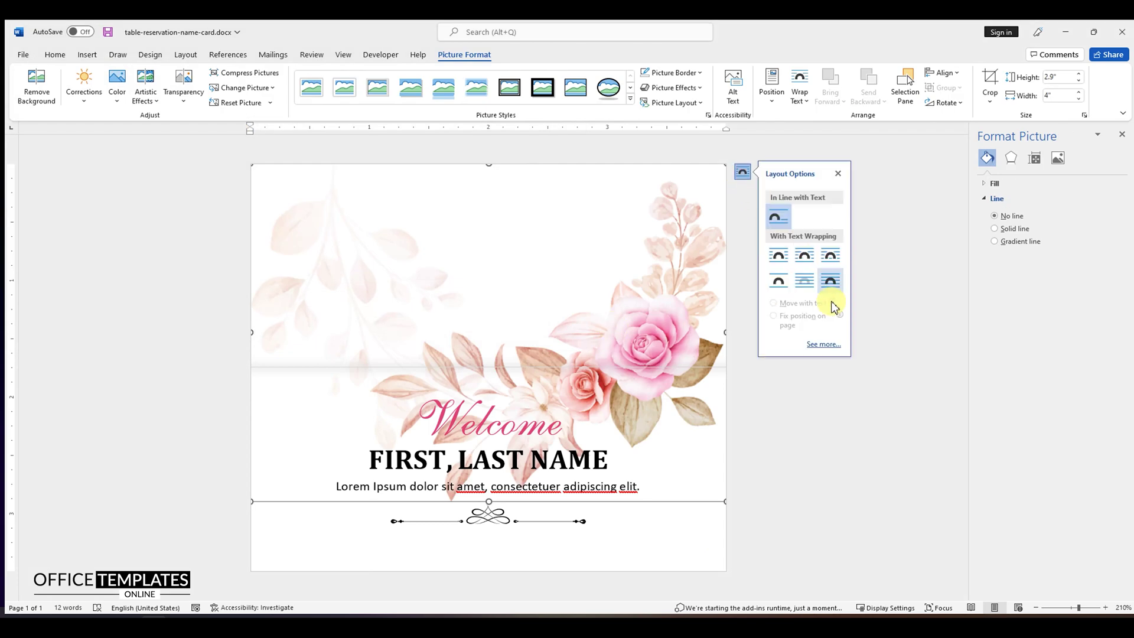
{"action": "left_click", "coordinate": [837, 285]}
- Send the flowers to the back, size them 1.34" × 1.85", and place them bottom-right
{"action": "left_click_drag", "start_coordinate": [670, 335], "coordinate": [625, 381]}
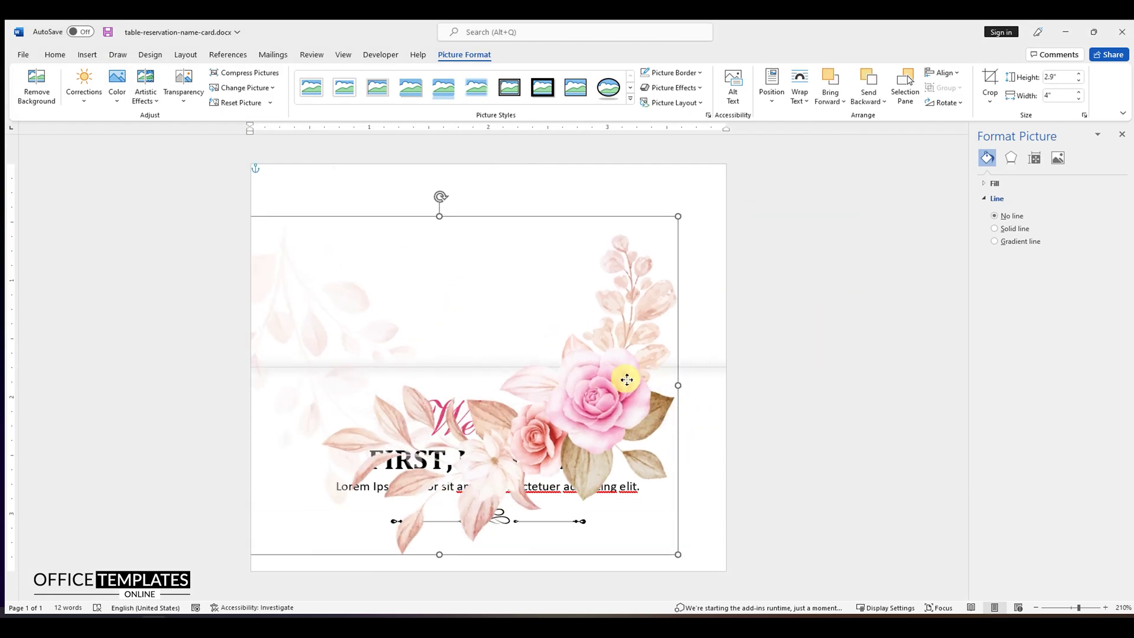
{"action": "right_click", "coordinate": [625, 381]}
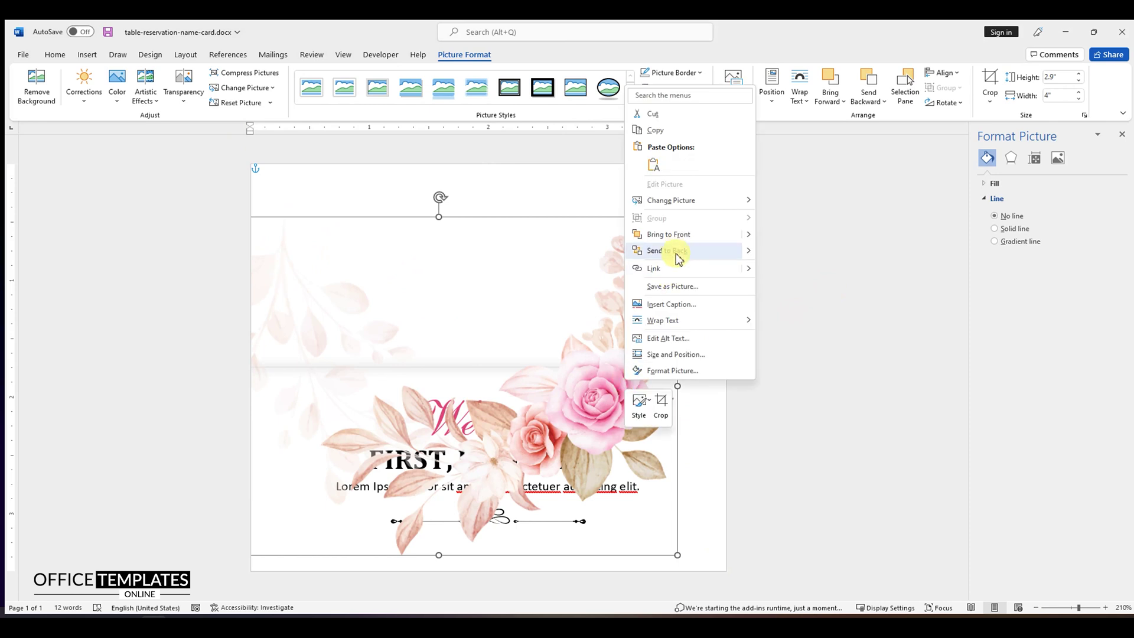
{"action": "left_click", "coordinate": [676, 251]}
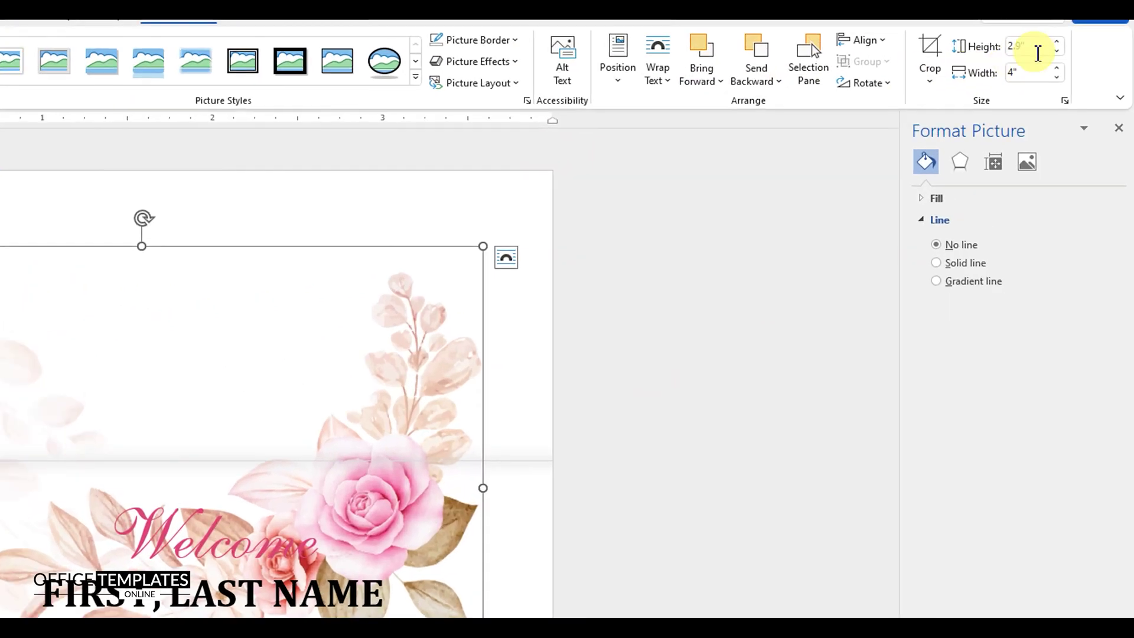
{"action": "left_click", "coordinate": [1037, 53]}
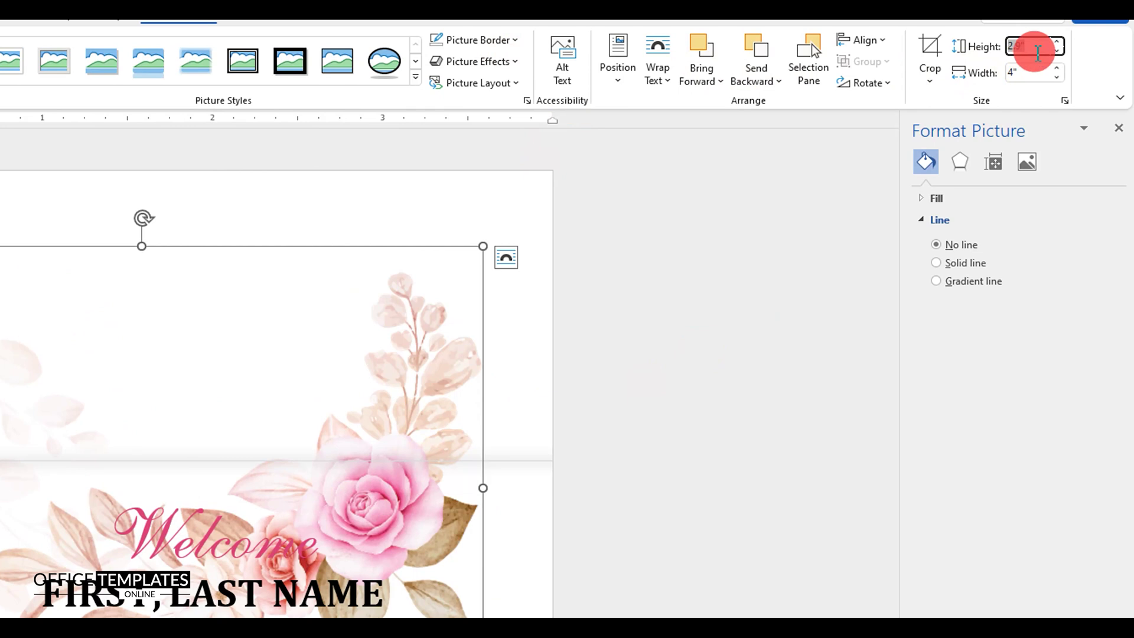
{"action": "type", "text": "1.3"}
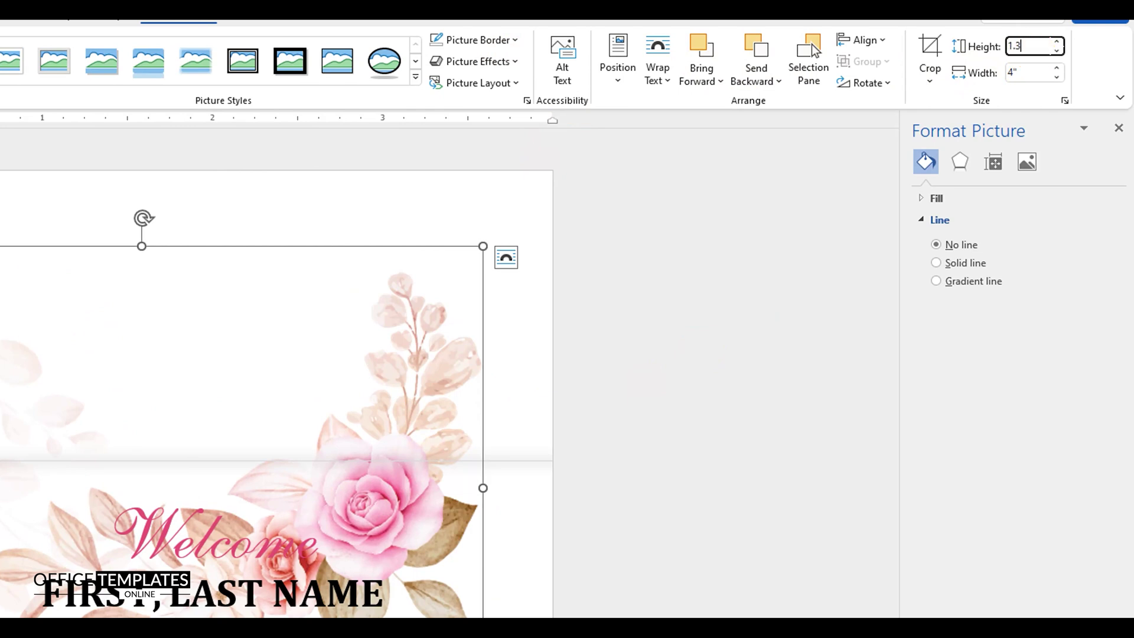
{"action": "type", "text": "4"}
{"action": "key", "text": "Tab"}
{"action": "type", "text": "1.8"}
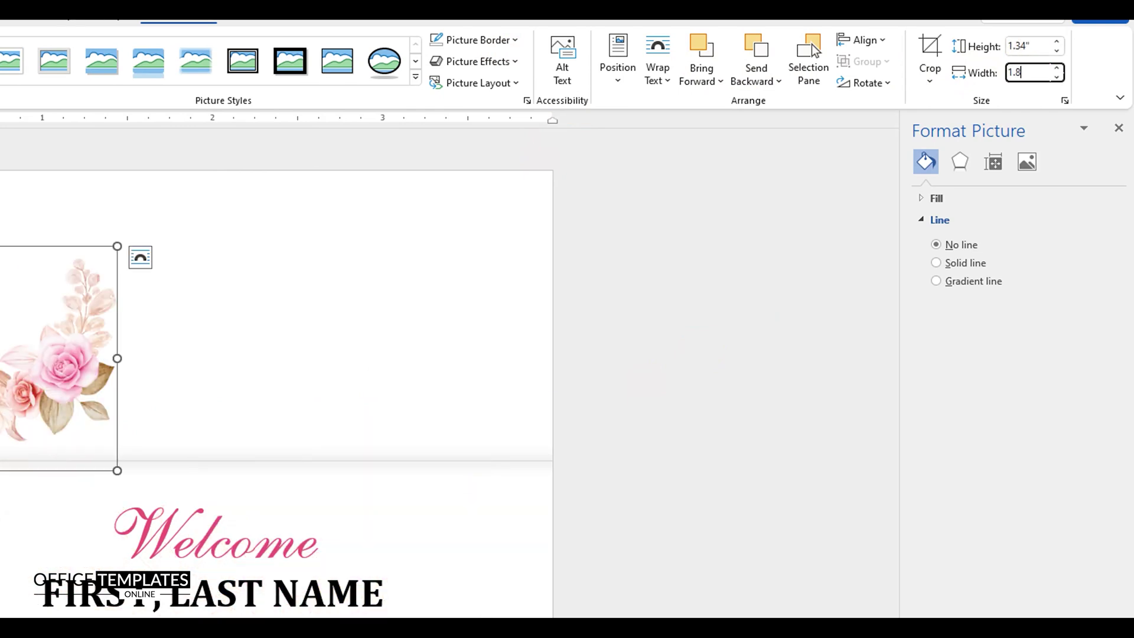
{"action": "type", "text": "5"}
{"action": "key", "text": "Return"}
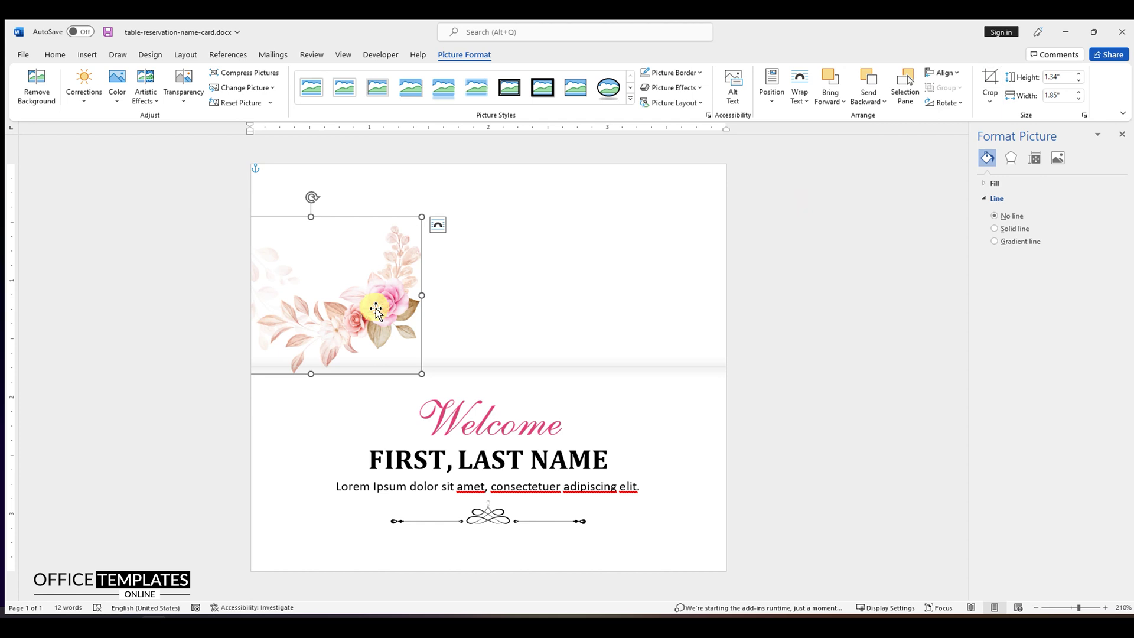
{"action": "left_click_drag", "start_coordinate": [375, 308], "coordinate": [676, 506]}
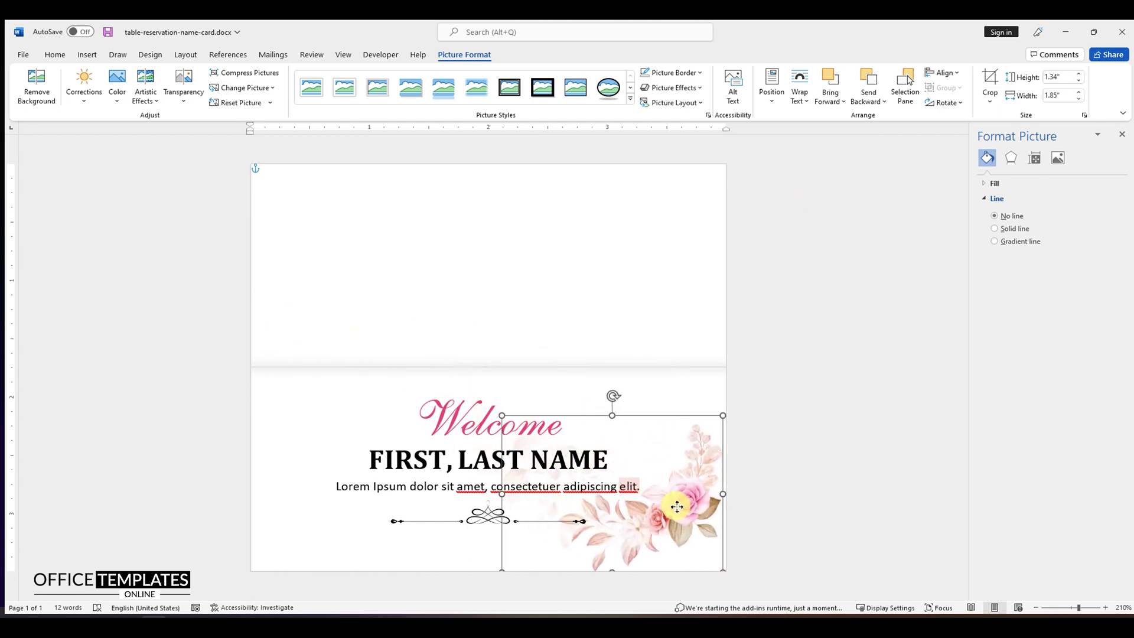
{"action": "left_click", "coordinate": [779, 510]}
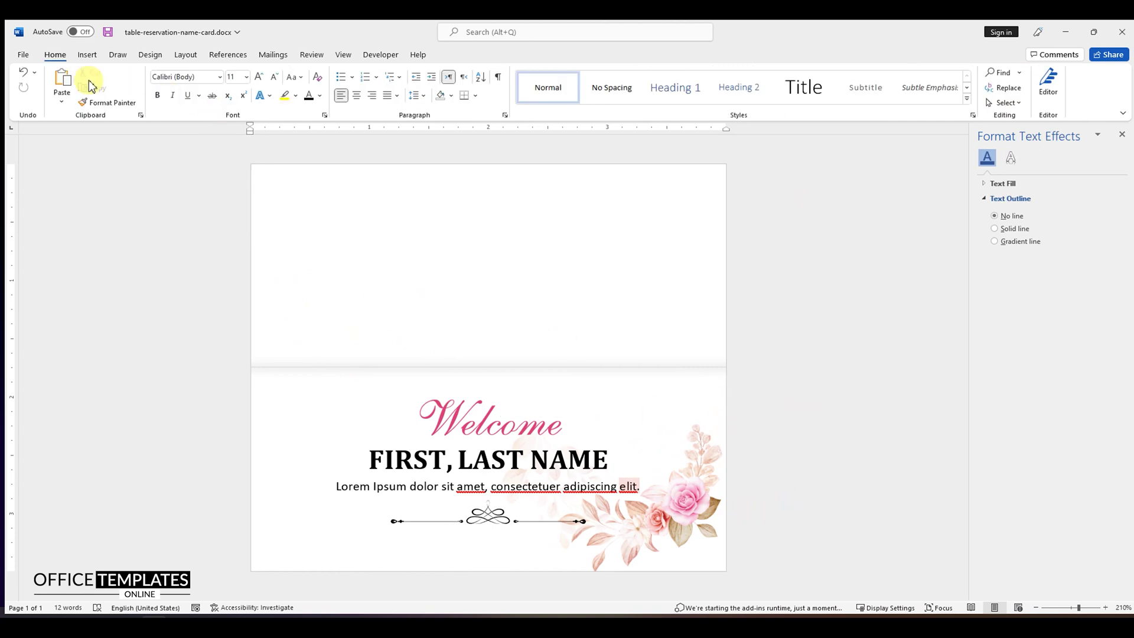
- Insert the floral-4.png picture from this device and set it Behind Text
{"action": "left_click", "coordinate": [87, 55]}
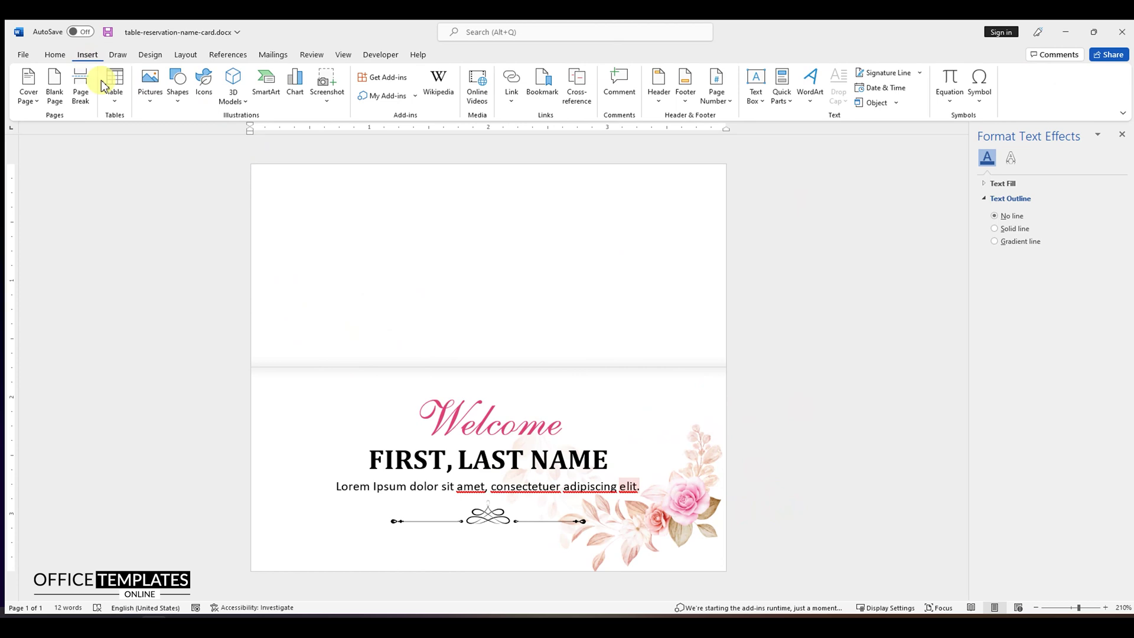
{"action": "left_click", "coordinate": [149, 86]}
{"action": "left_click", "coordinate": [166, 138]}
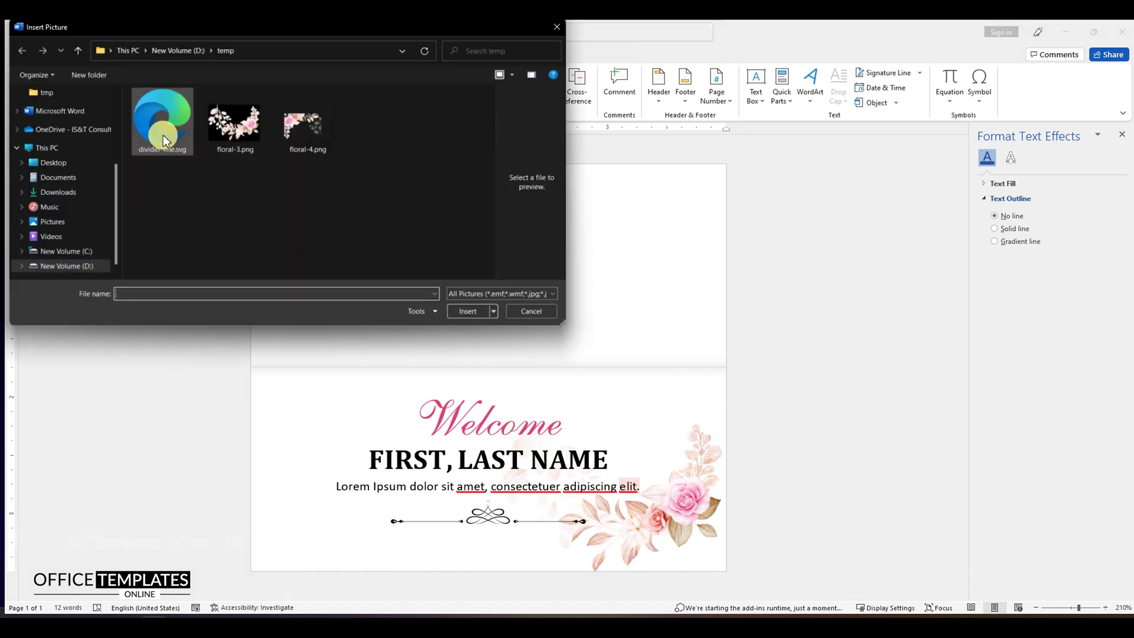
{"action": "double_click", "coordinate": [303, 125]}
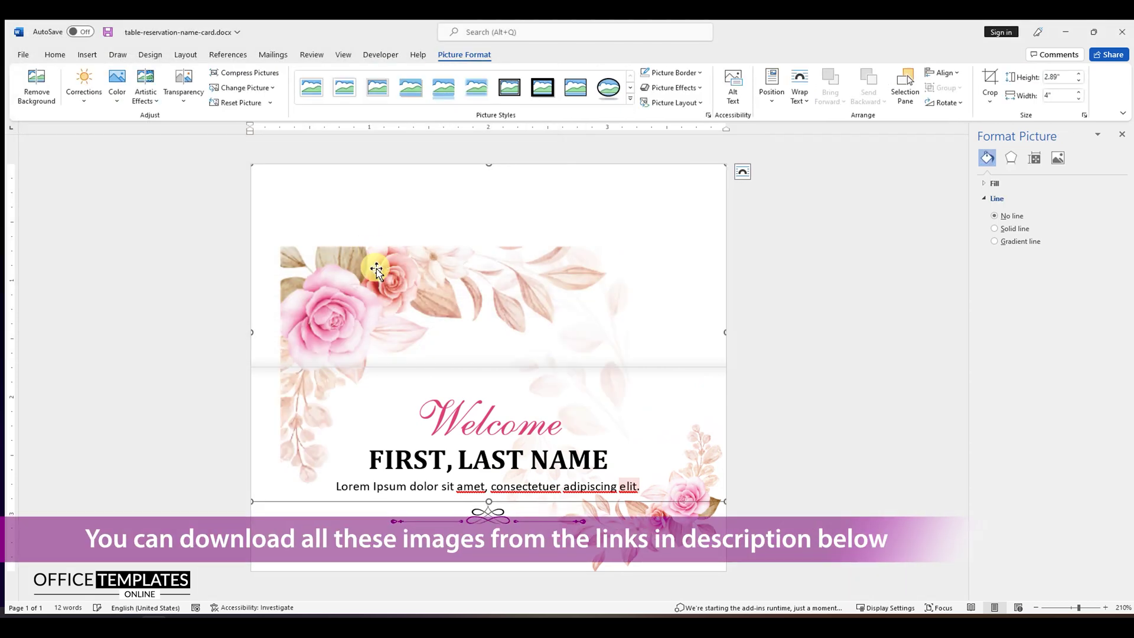
{"action": "left_click", "coordinate": [745, 176]}
{"action": "left_click", "coordinate": [803, 280]}
{"action": "left_click", "coordinate": [453, 277]}
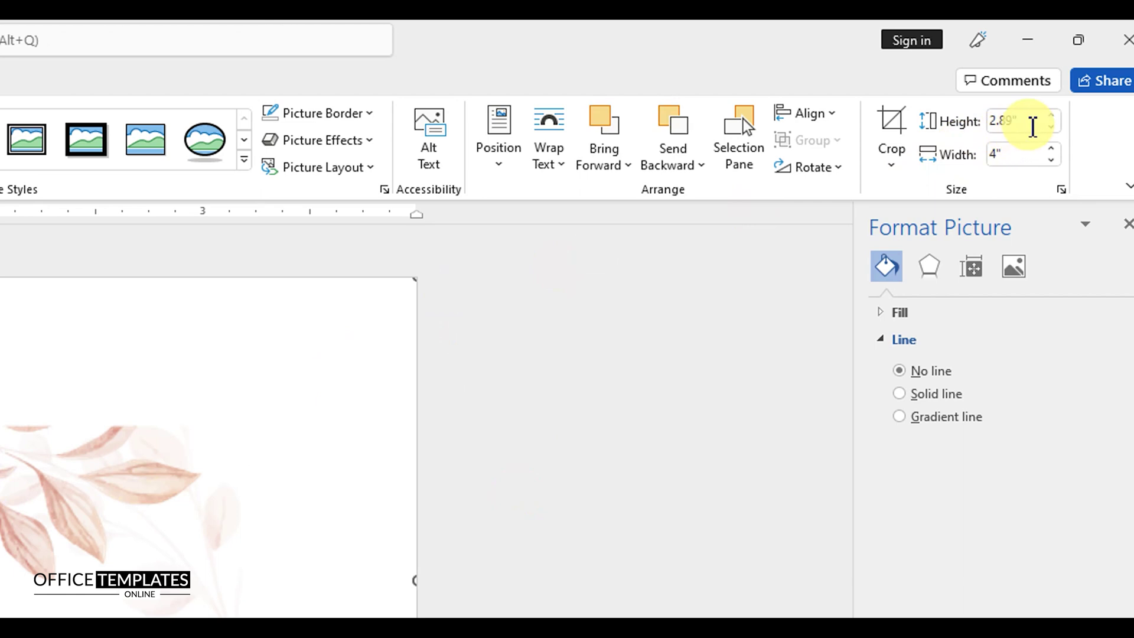
- Set the flower picture's height to 1.81" and move it to the top-left corner
{"action": "left_click", "coordinate": [1066, 79]}
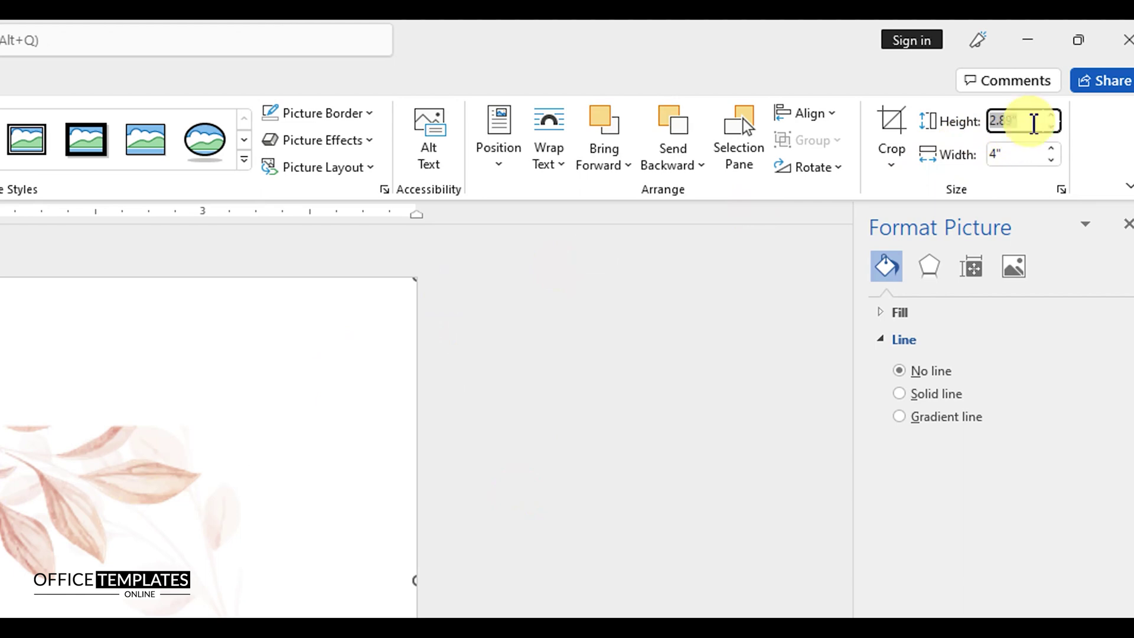
{"action": "type", "text": "1.81"}
{"action": "key", "text": "Return"}
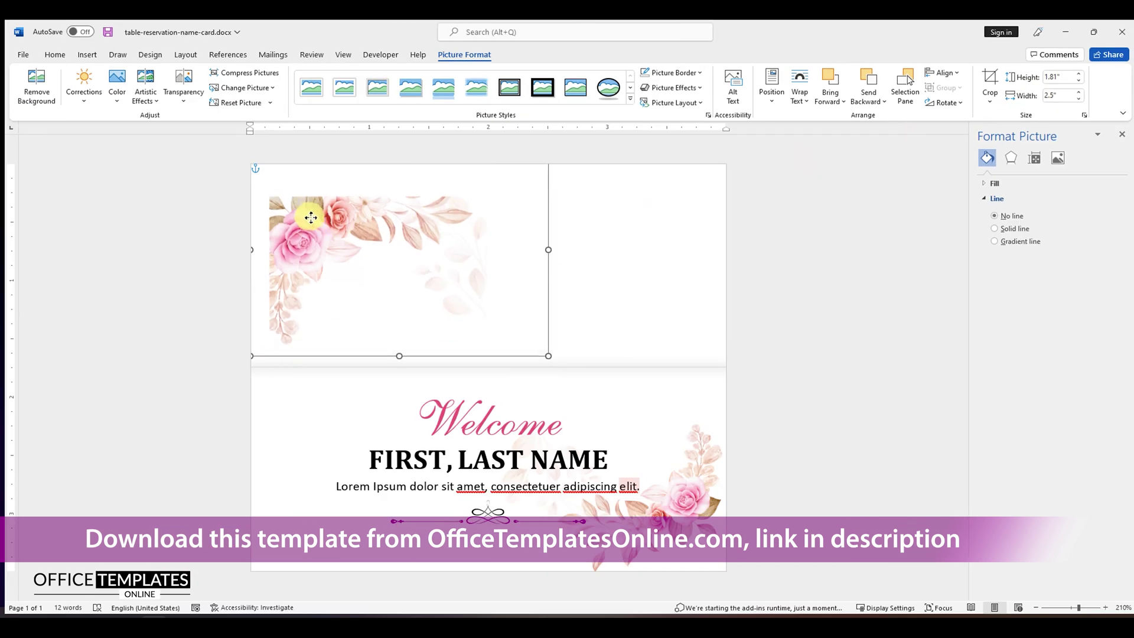
{"action": "left_click_drag", "start_coordinate": [310, 217], "coordinate": [292, 189]}
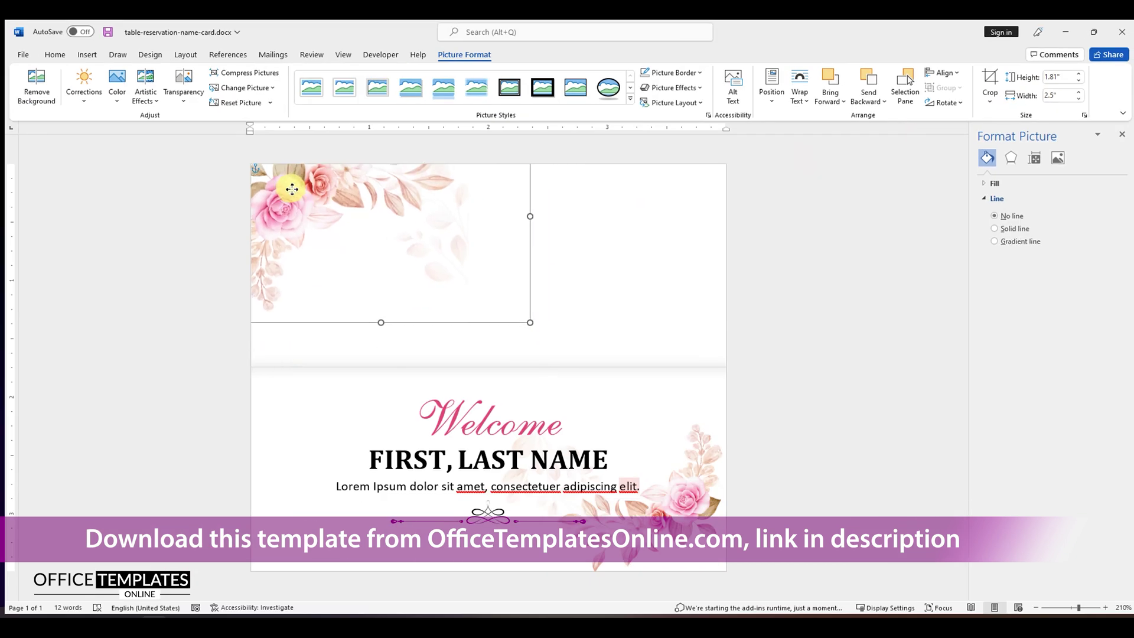
{"action": "left_click", "coordinate": [603, 267]}
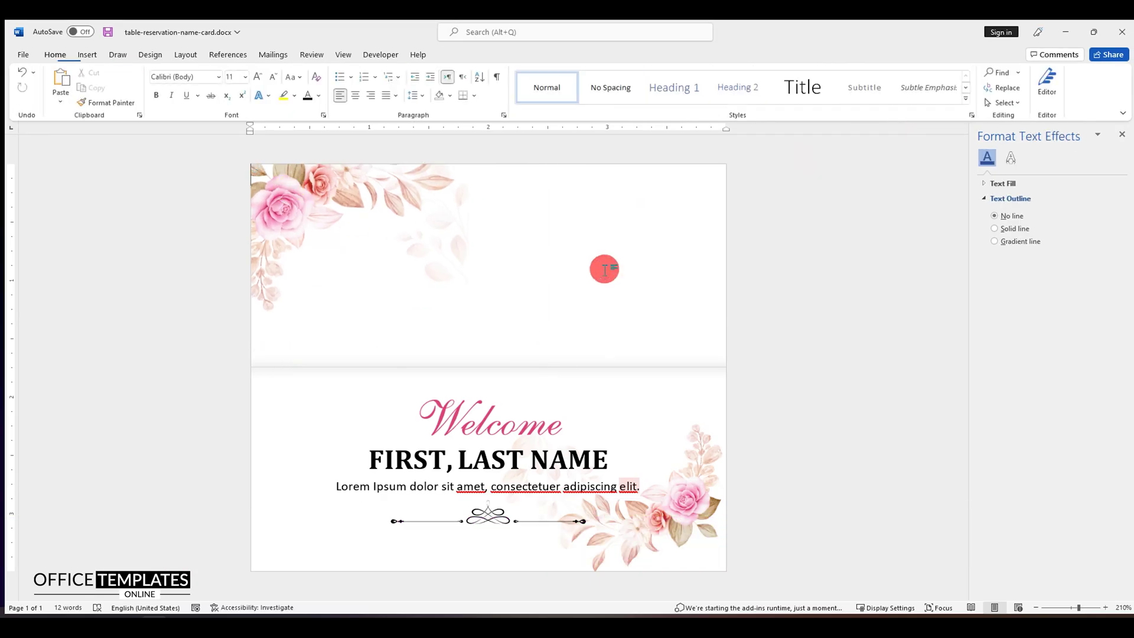
{"action": "left_click", "coordinate": [498, 423]}
- Copy the Welcome card group onto the upper panel and flip the copy vertically
{"action": "left_click", "coordinate": [373, 379]}
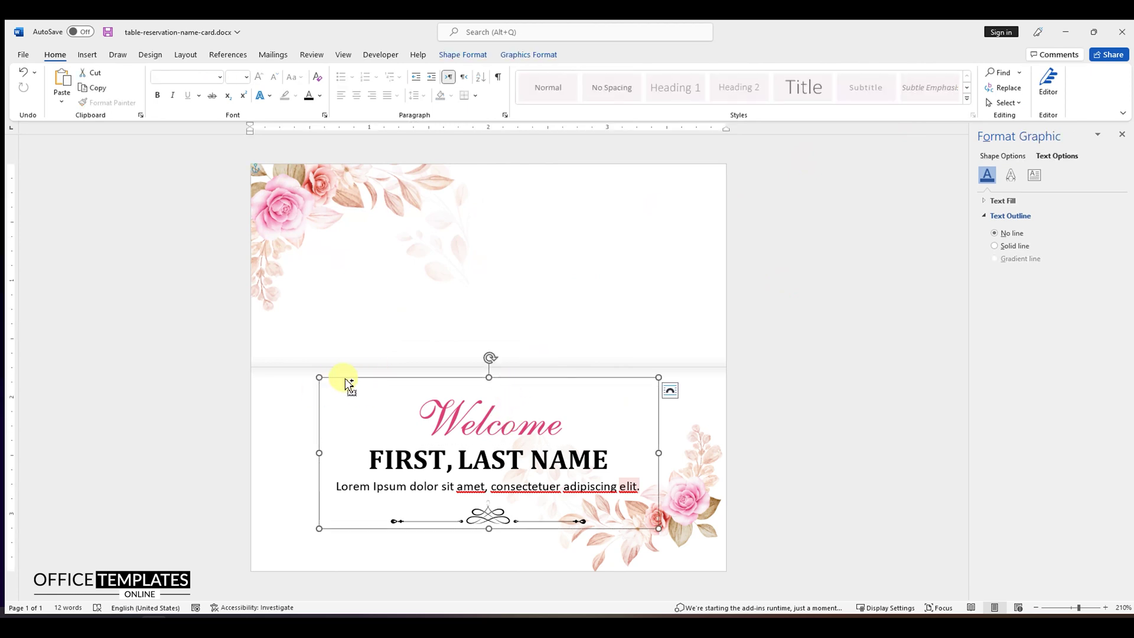
{"action": "left_click_drag", "start_coordinate": [351, 352], "coordinate": [363, 188]}
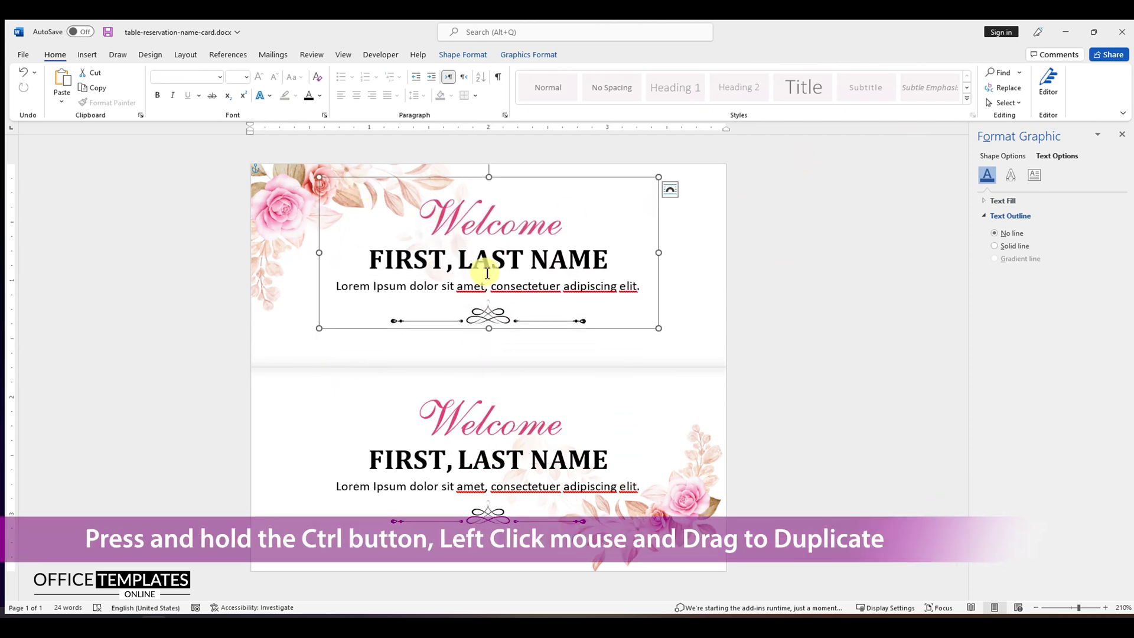
{"action": "key", "text": "Down"}
{"action": "key", "text": "Down"}
{"action": "key", "text": "Down"}
{"action": "key", "text": "Down"}
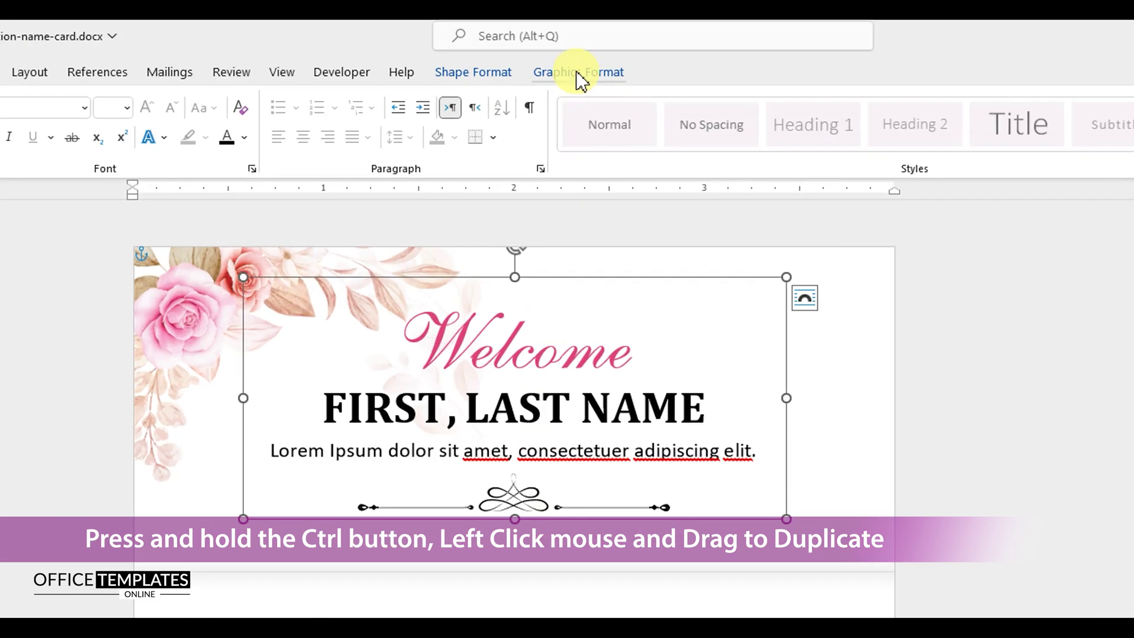
{"action": "left_click", "coordinate": [522, 55]}
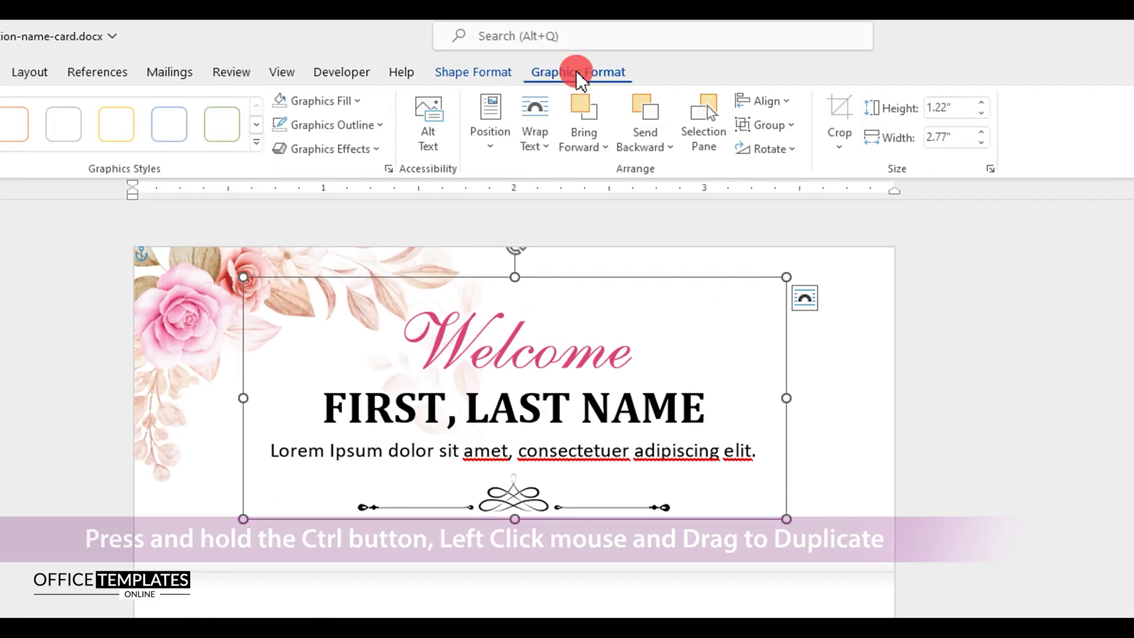
{"action": "left_click", "coordinate": [799, 148]}
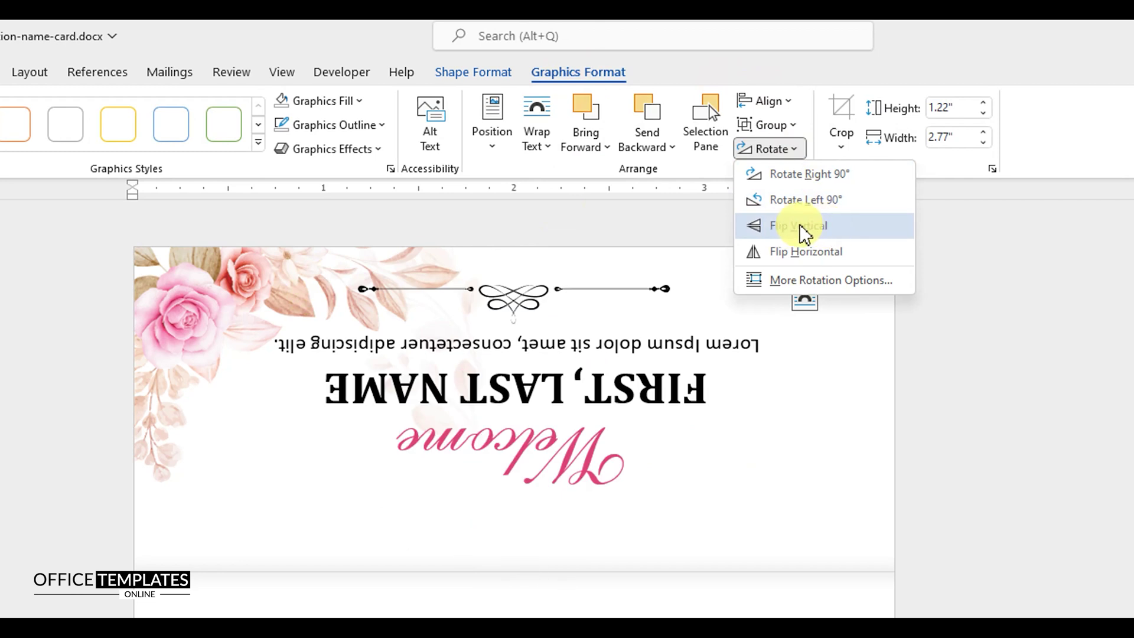
{"action": "left_click", "coordinate": [803, 231]}
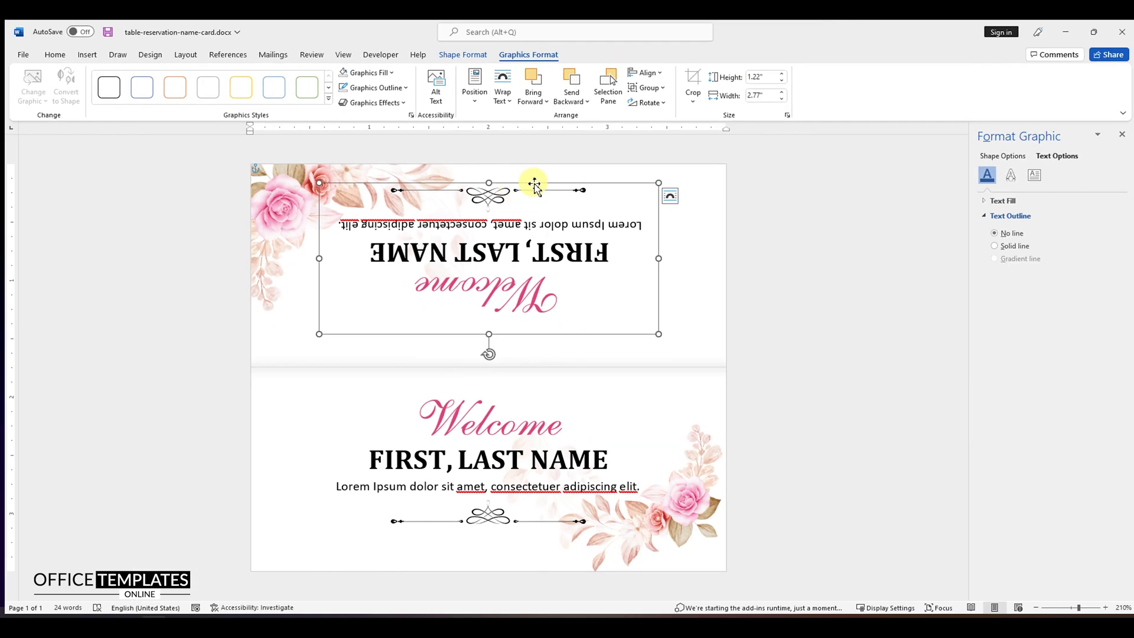
{"action": "left_click_drag", "start_coordinate": [534, 185], "coordinate": [534, 198]}
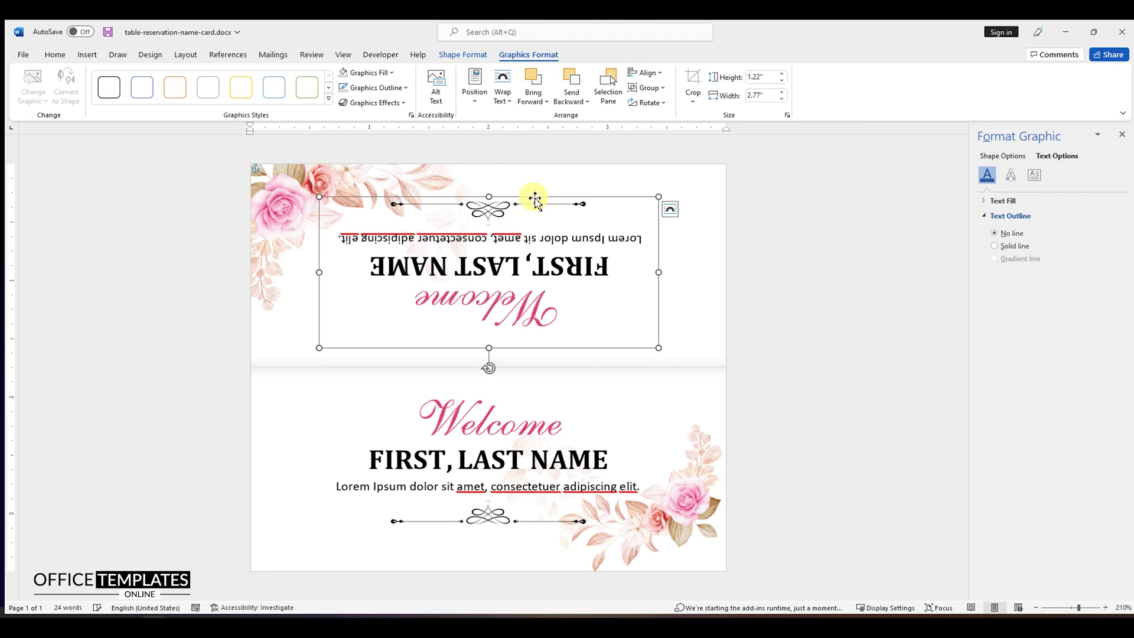
- Move the bottom Welcome card group slightly lower
{"action": "left_click", "coordinate": [524, 421]}
{"action": "left_click", "coordinate": [586, 379]}
{"action": "left_click_drag", "start_coordinate": [587, 380], "coordinate": [588, 387]}
{"action": "left_click", "coordinate": [746, 362]}
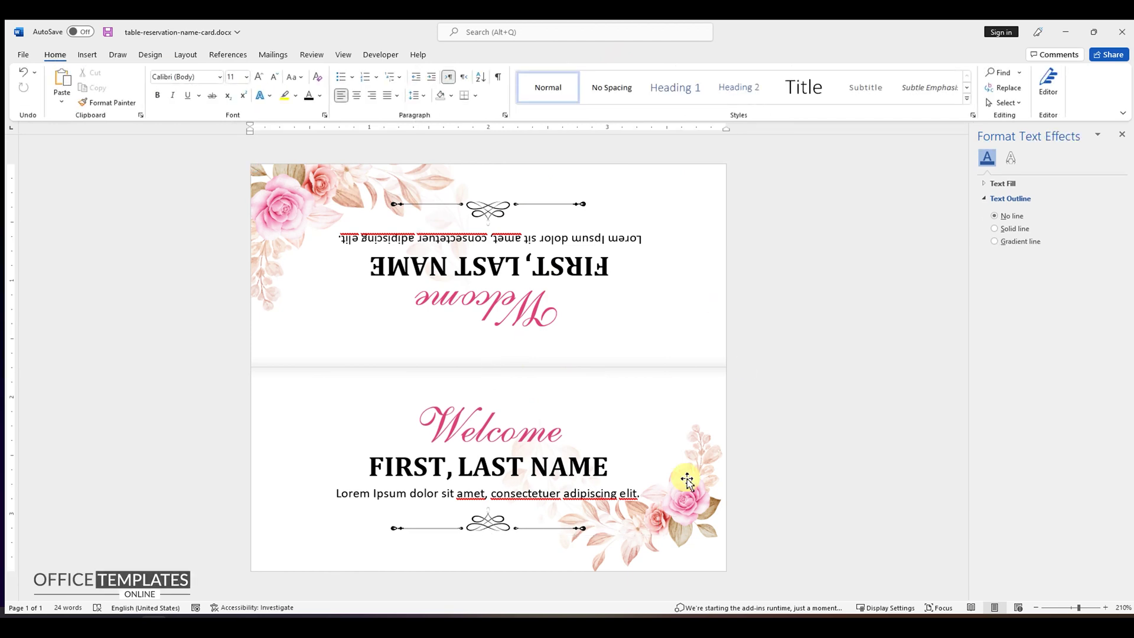